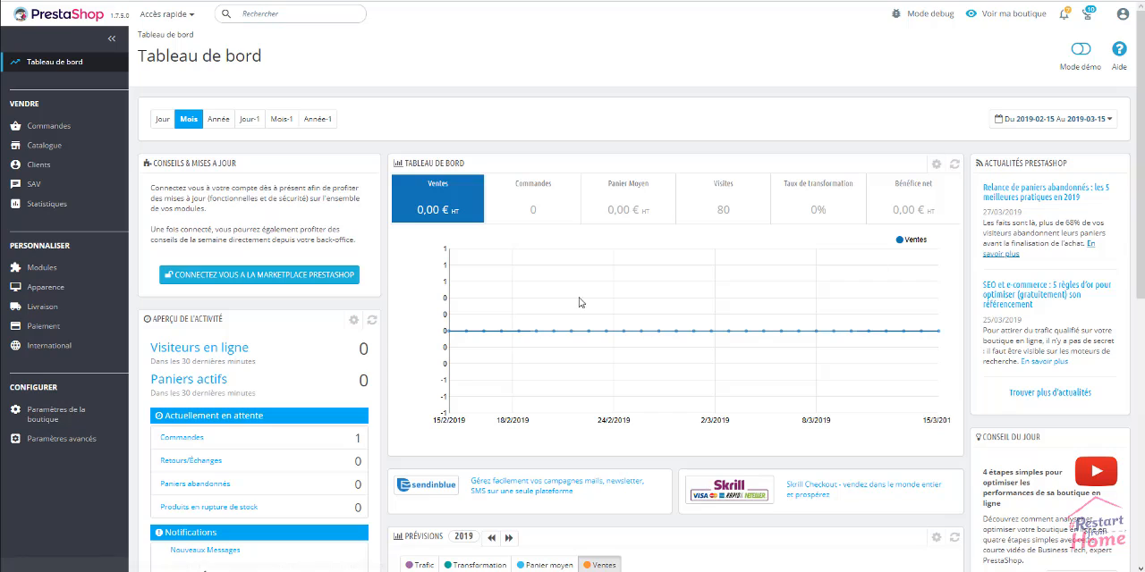
Open the catalogue's product list and view the options of its status filter
{"action": "mouse_move", "coordinate": [60, 156]}
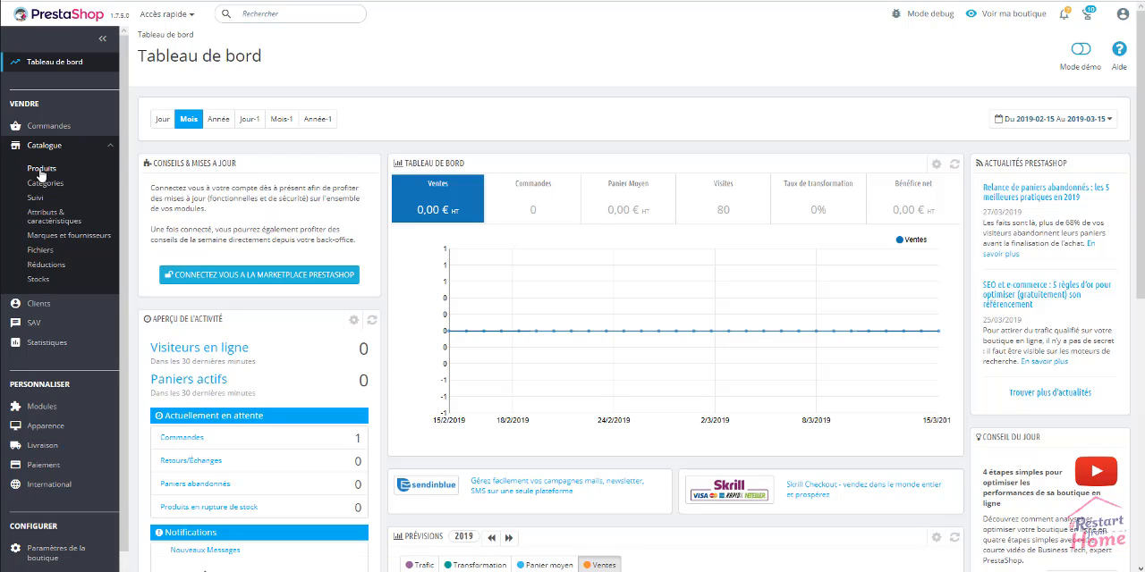
{"action": "left_click", "coordinate": [40, 169]}
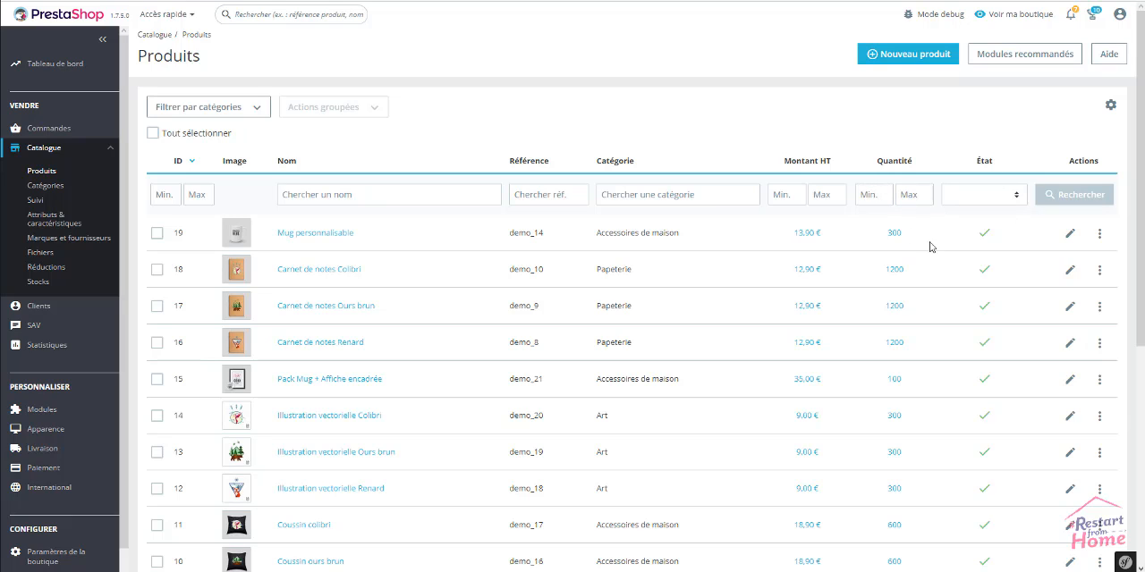
{"action": "left_click", "coordinate": [1017, 196]}
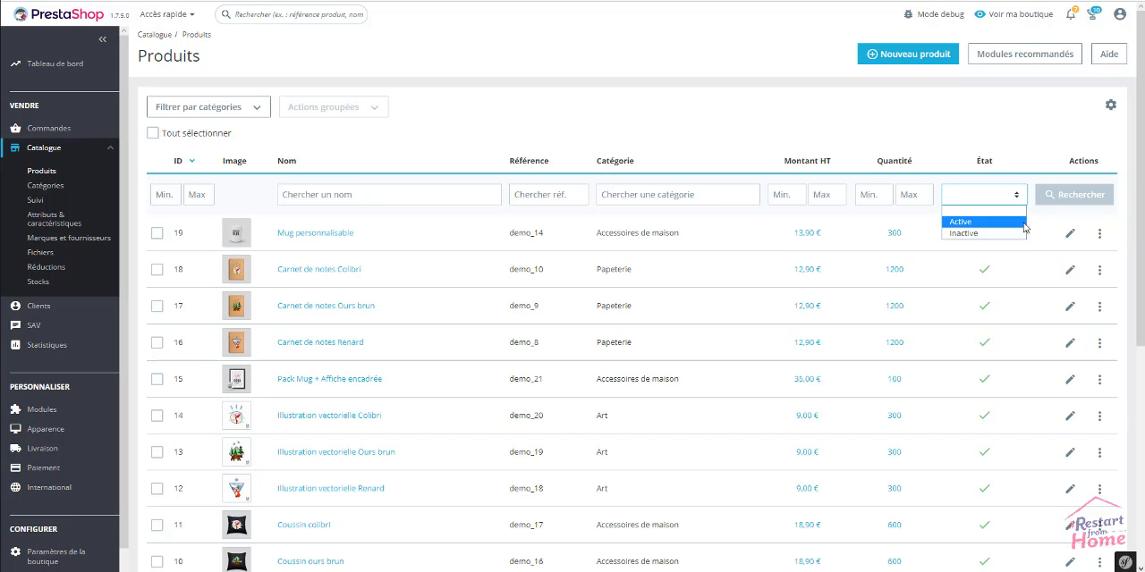
{"action": "left_click", "coordinate": [1037, 218]}
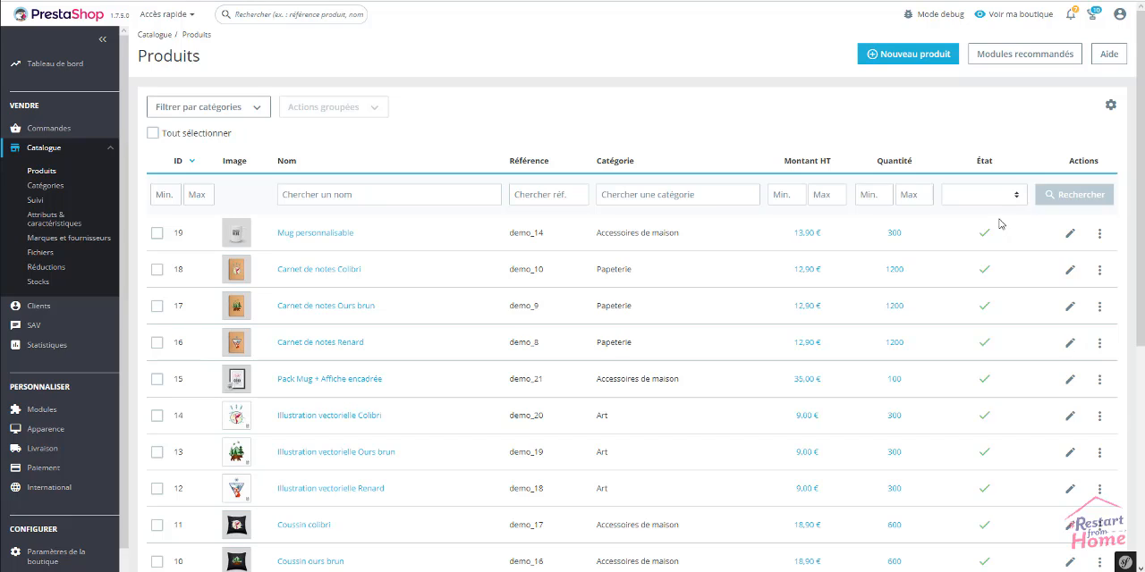
Expand the category tree, filter the product list by Vêtements, and clear the category filter
{"action": "left_click", "coordinate": [261, 114]}
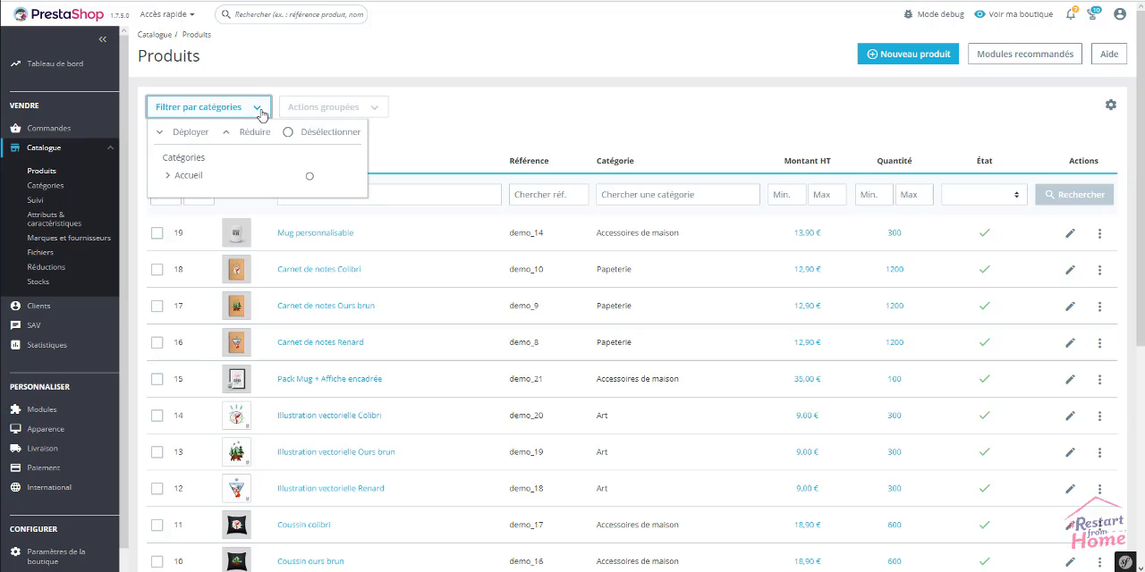
{"action": "left_click", "coordinate": [197, 134]}
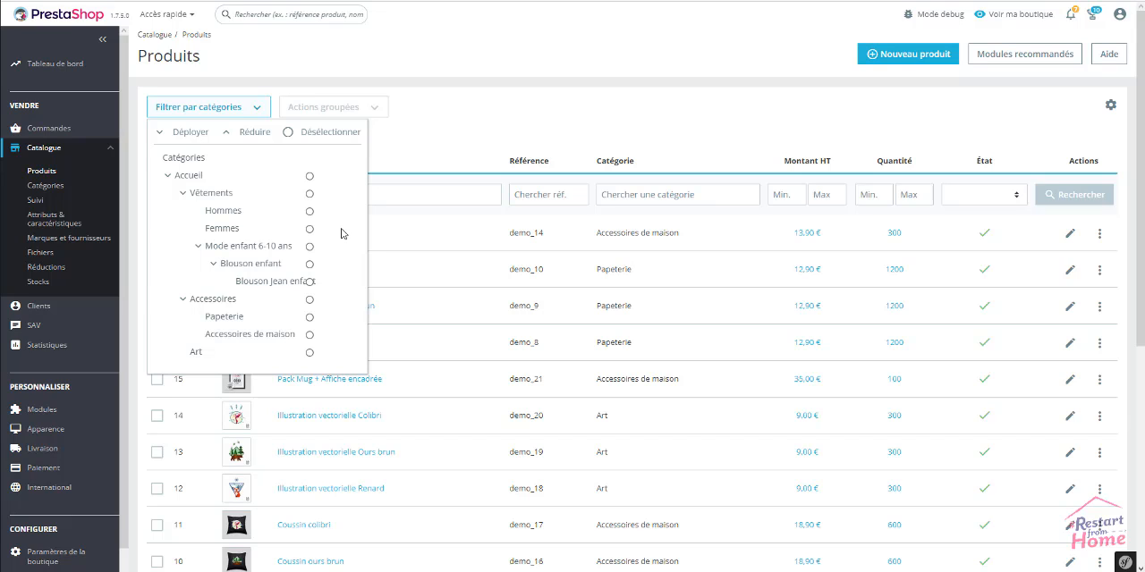
{"action": "left_click", "coordinate": [309, 195]}
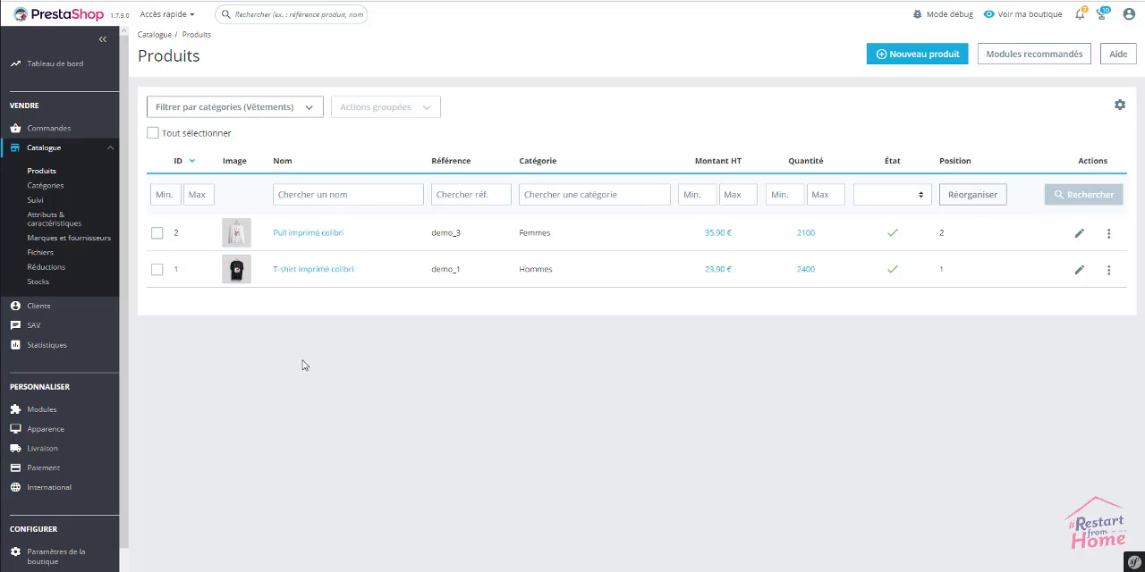
{"action": "left_click", "coordinate": [309, 109]}
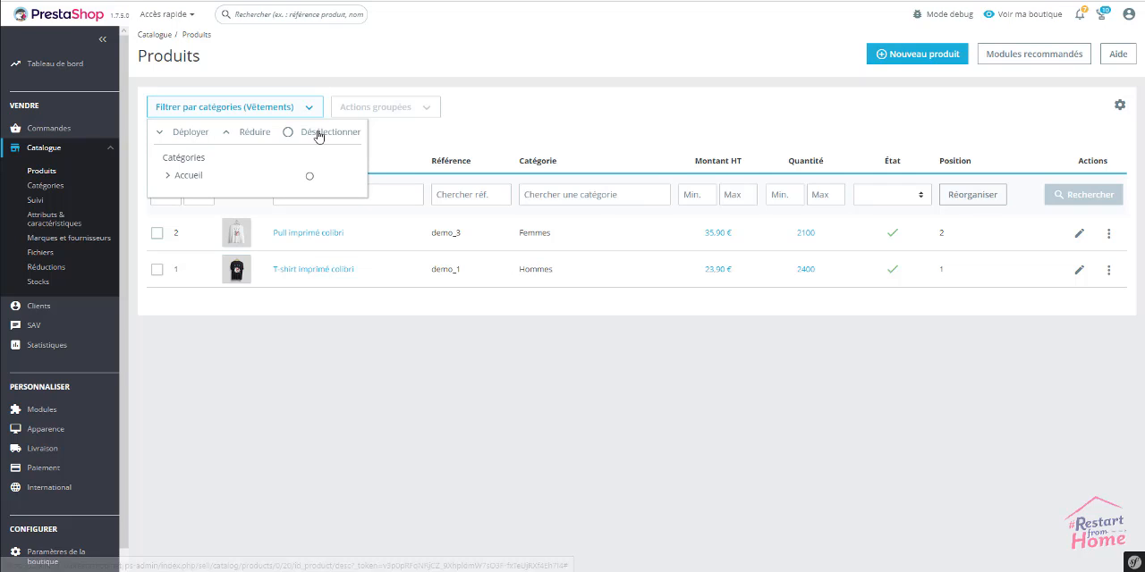
{"action": "left_click", "coordinate": [319, 134]}
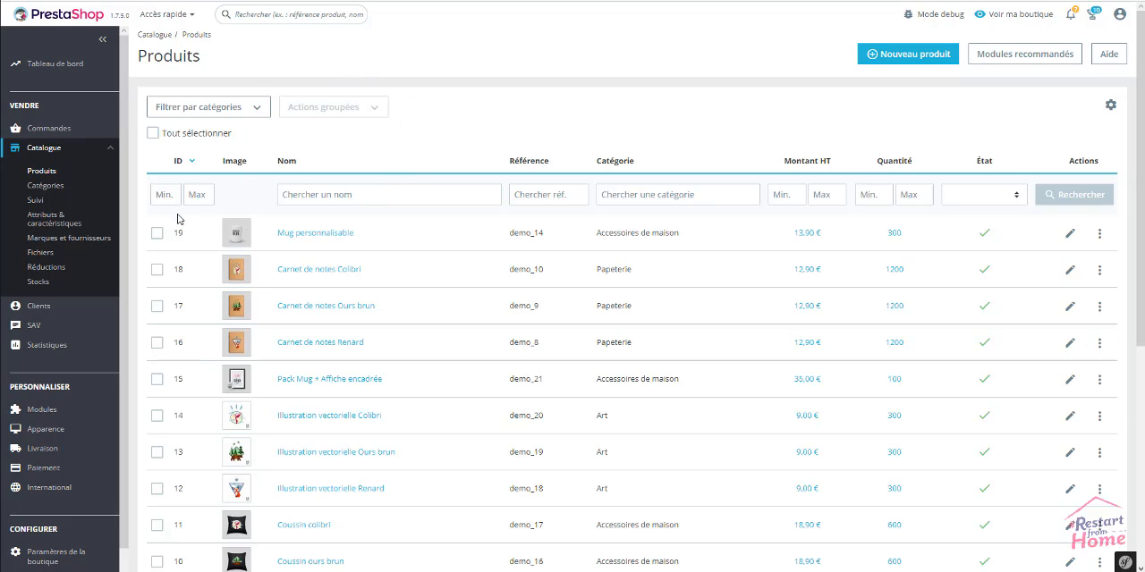
Select all products in the list and deactivate them in bulk
{"action": "left_click", "coordinate": [157, 232]}
{"action": "left_click", "coordinate": [156, 269]}
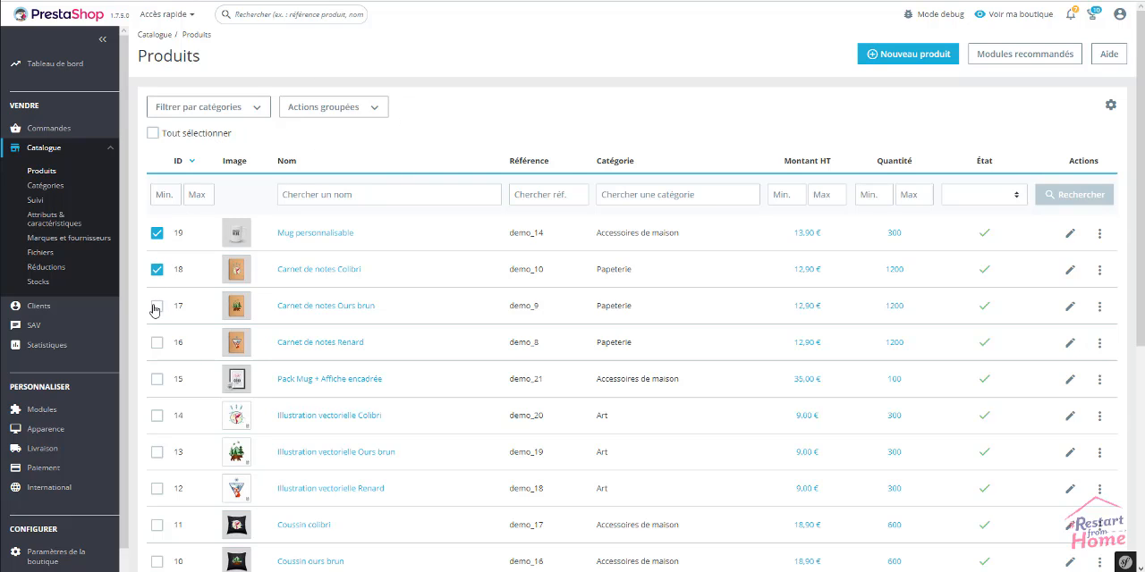
{"action": "left_click", "coordinate": [156, 306]}
{"action": "left_click", "coordinate": [153, 135]}
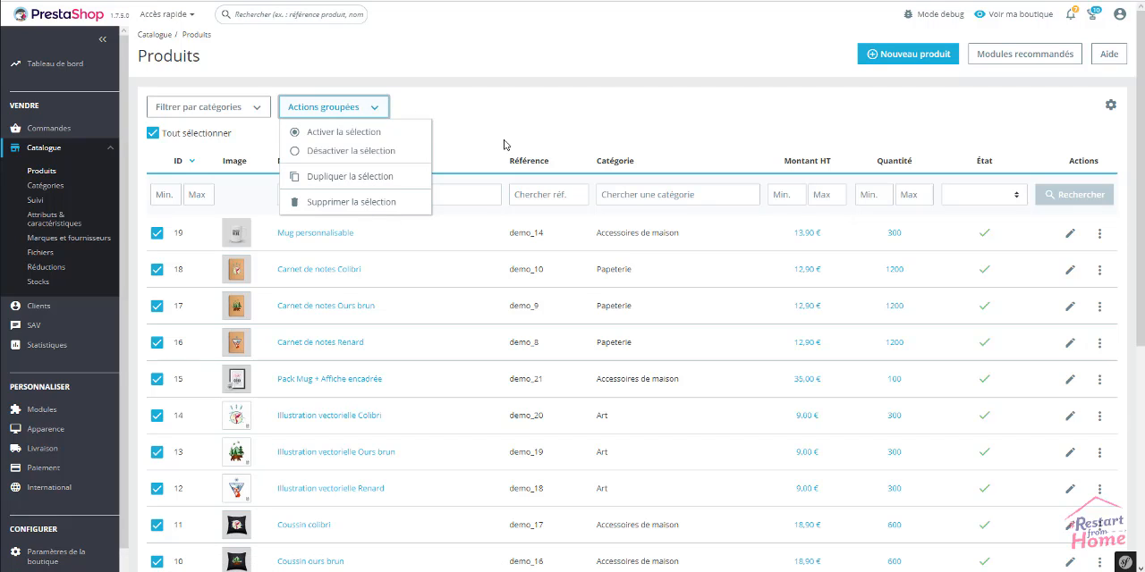
{"action": "left_click", "coordinate": [393, 152]}
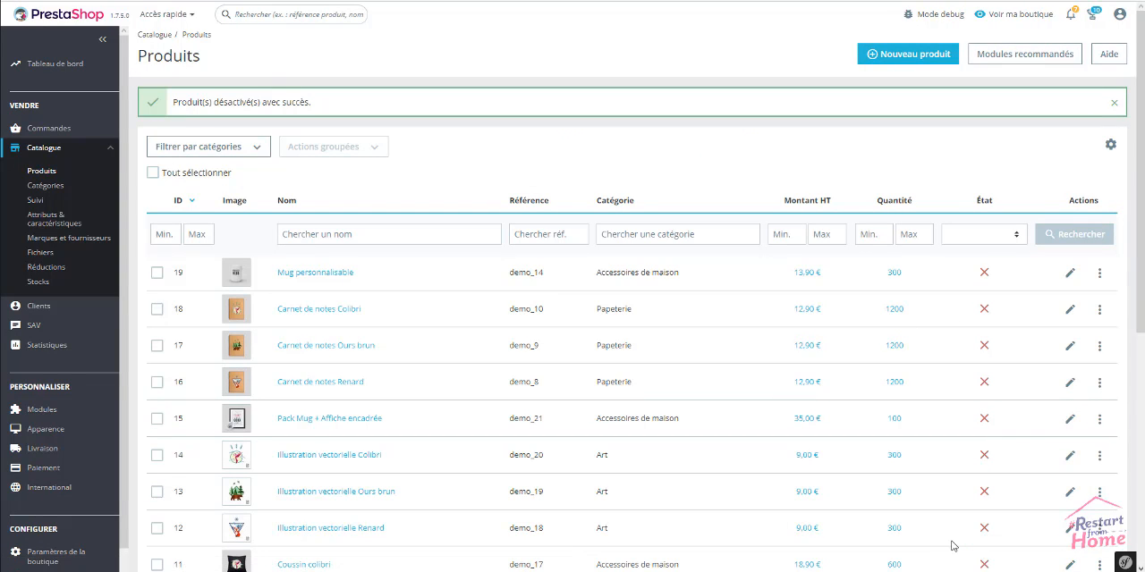
Select all products again and reactivate them in bulk
{"action": "left_click", "coordinate": [153, 175]}
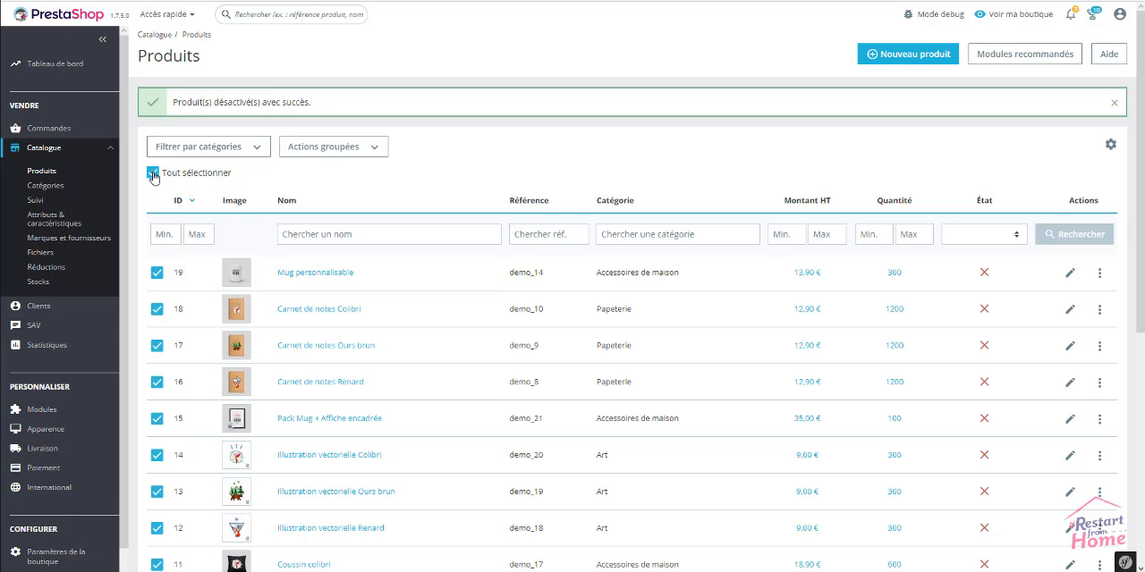
{"action": "left_click", "coordinate": [378, 150]}
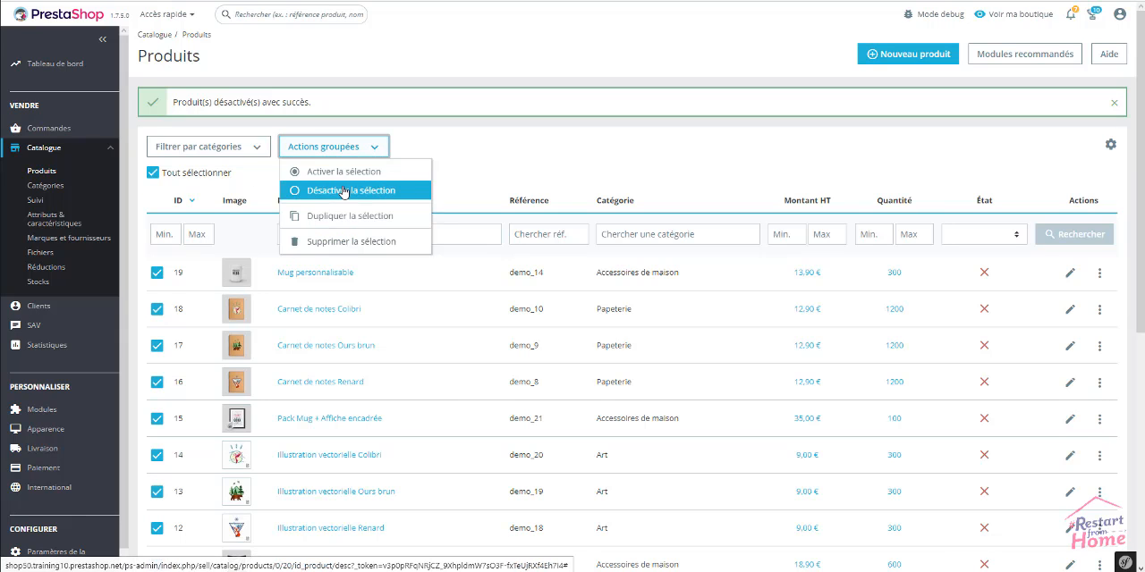
{"action": "left_click", "coordinate": [344, 172]}
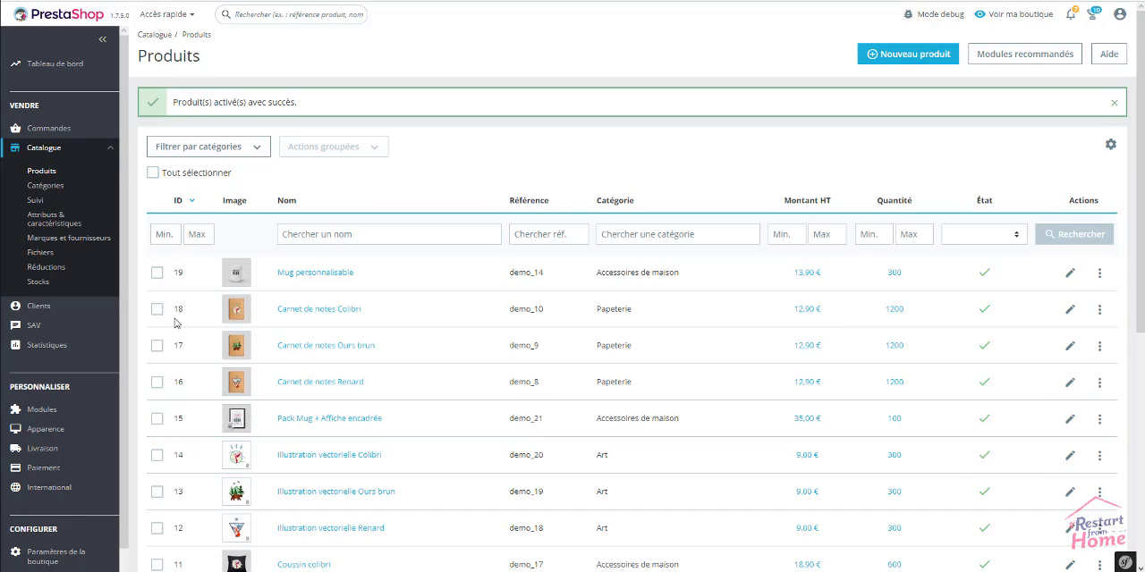
Select the products with IDs 19, 18, 15 and 14 individually, and deselect them again
{"action": "left_click", "coordinate": [156, 273]}
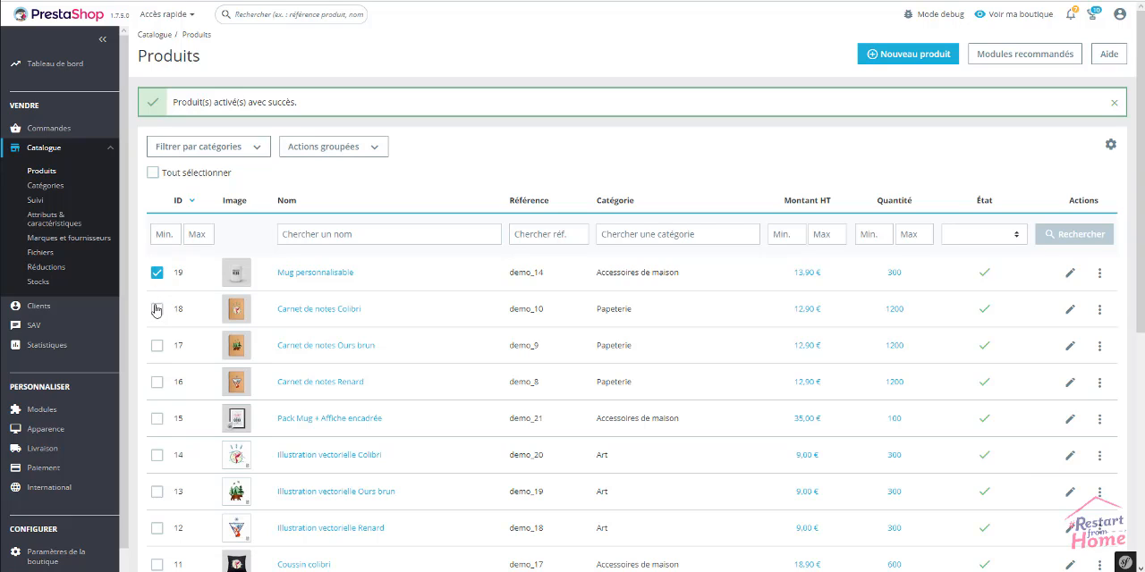
{"action": "left_click", "coordinate": [157, 418]}
{"action": "left_click", "coordinate": [161, 456]}
{"action": "left_click", "coordinate": [159, 457]}
{"action": "left_click", "coordinate": [159, 420]}
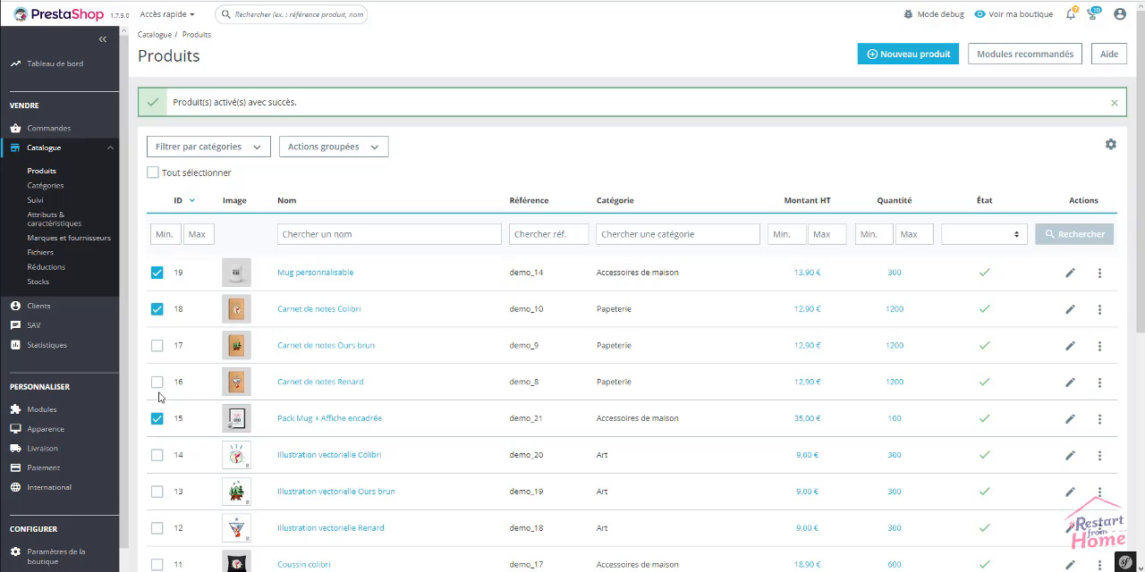
{"action": "left_click", "coordinate": [158, 310]}
{"action": "left_click", "coordinate": [157, 273]}
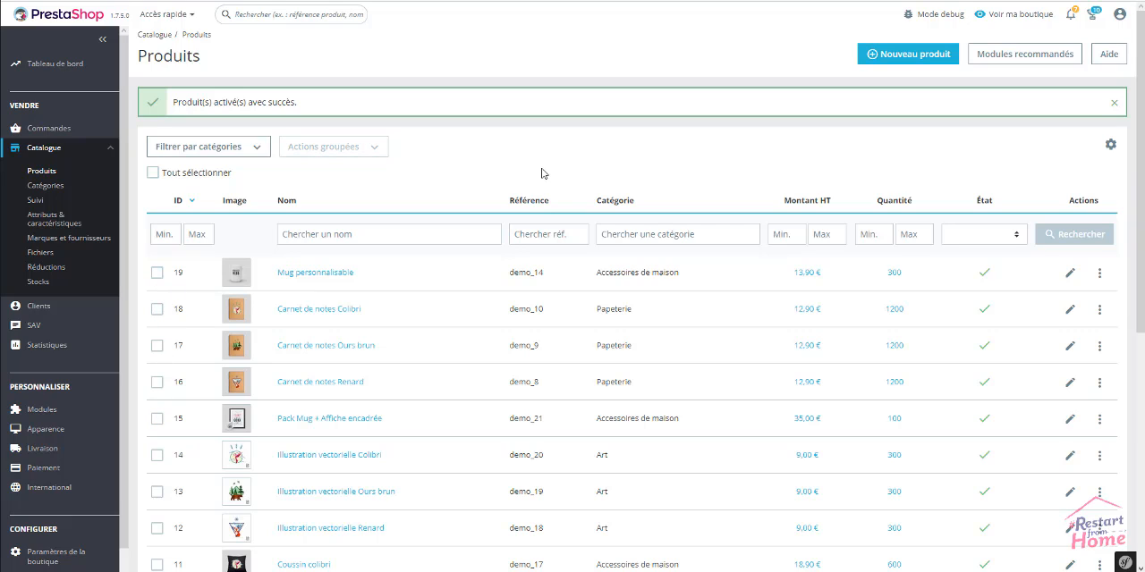
View the product list's import, export and SQL options without choosing any
{"action": "left_click", "coordinate": [1109, 148]}
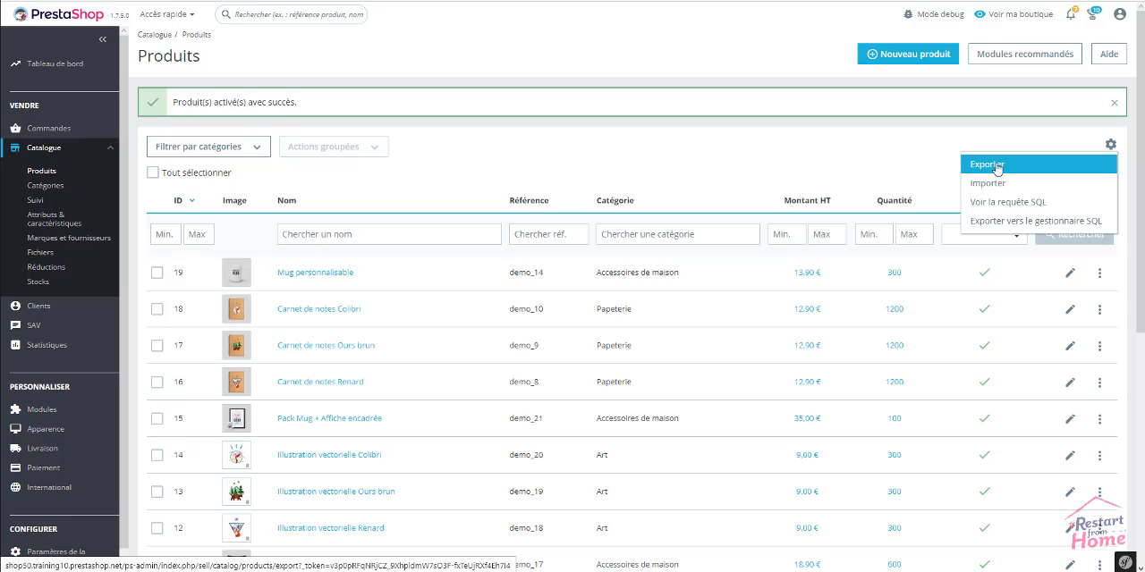
{"action": "left_click", "coordinate": [866, 172]}
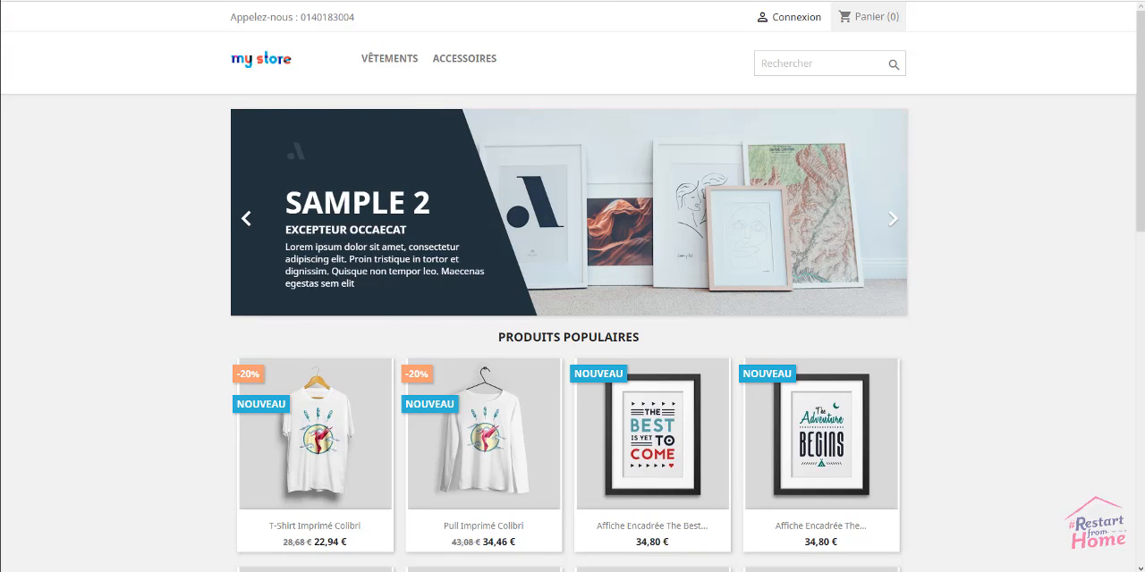
Open the PrestaShop Addons marketplace in a new browser tab
{"action": "key", "text": "ctrl+t"}
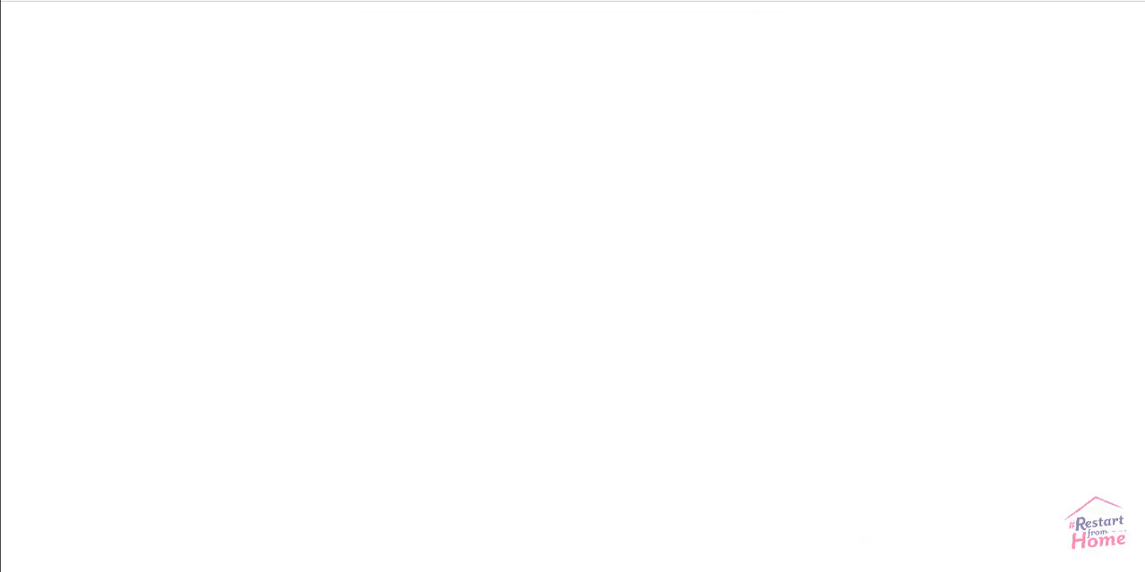
{"action": "type", "text": "addon"}
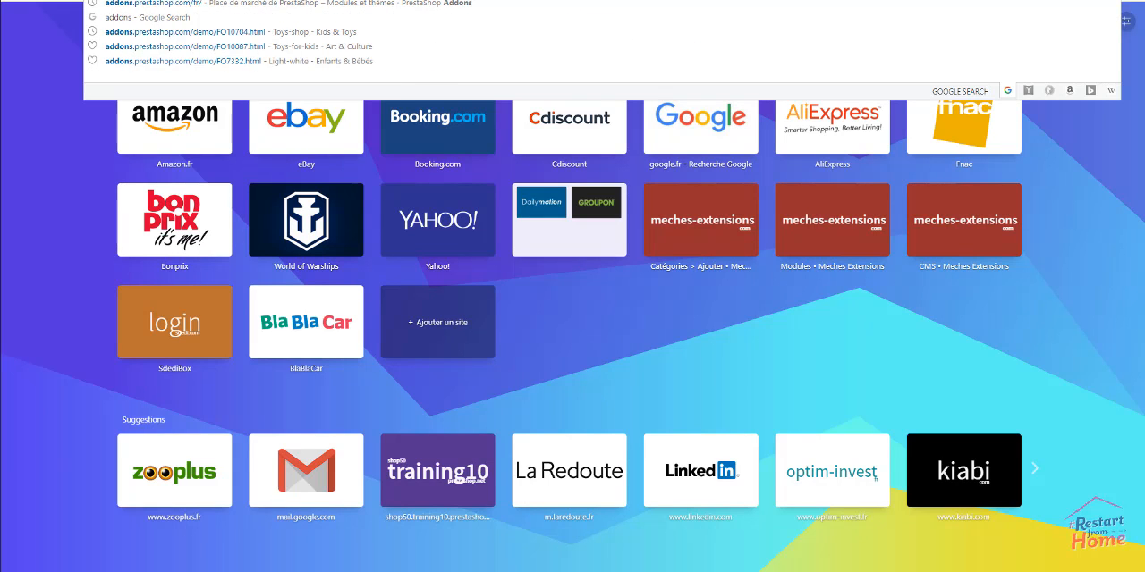
{"action": "key", "text": "Return"}
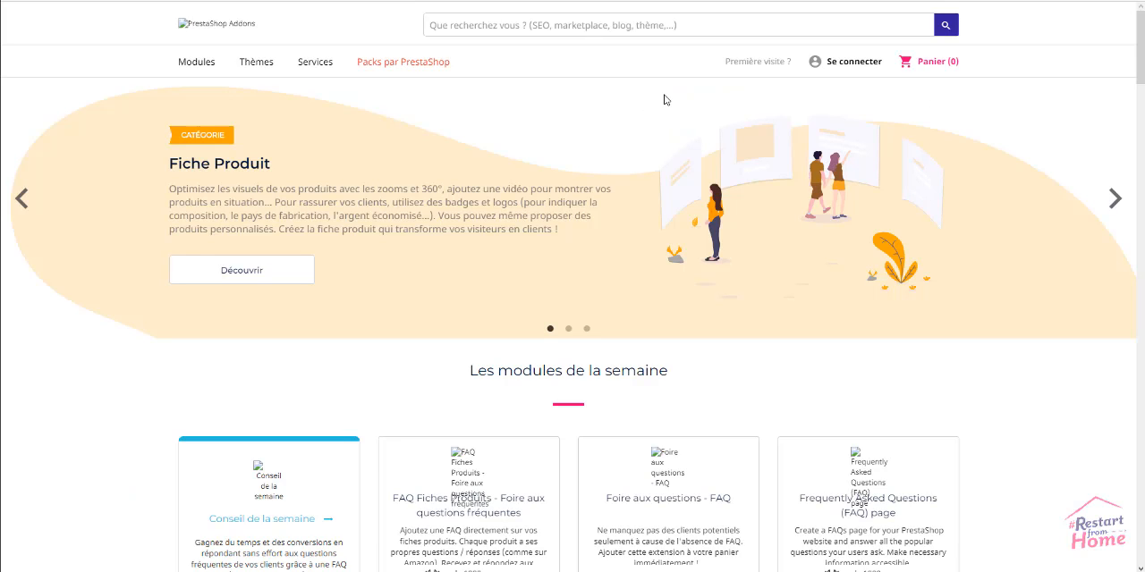
Search the Addons marketplace for "export produit" and look through the listed modules
{"action": "type", "text": "e"}
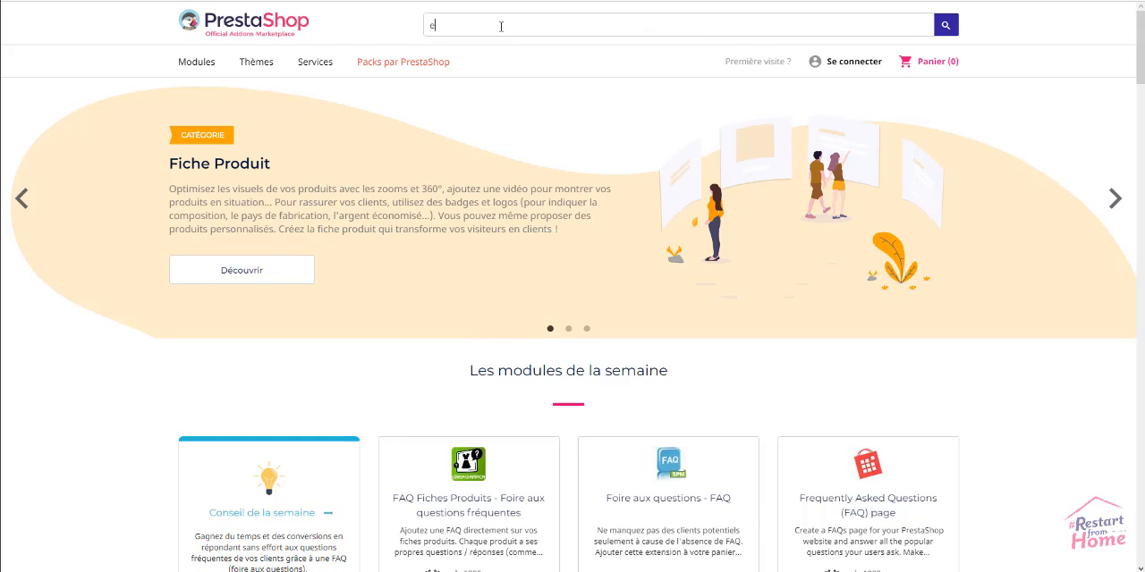
{"action": "type", "text": "xport pordu"}
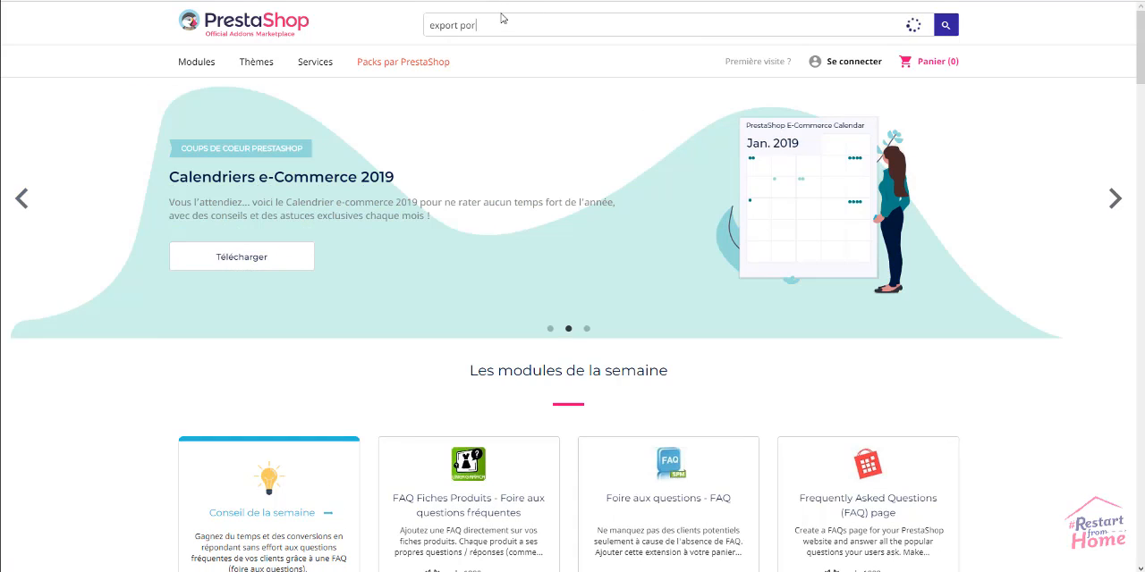
{"action": "key", "text": "BackSpace"}
{"action": "key", "text": "BackSpace"}
{"action": "key", "text": "BackSpace"}
{"action": "key", "text": "BackSpace"}
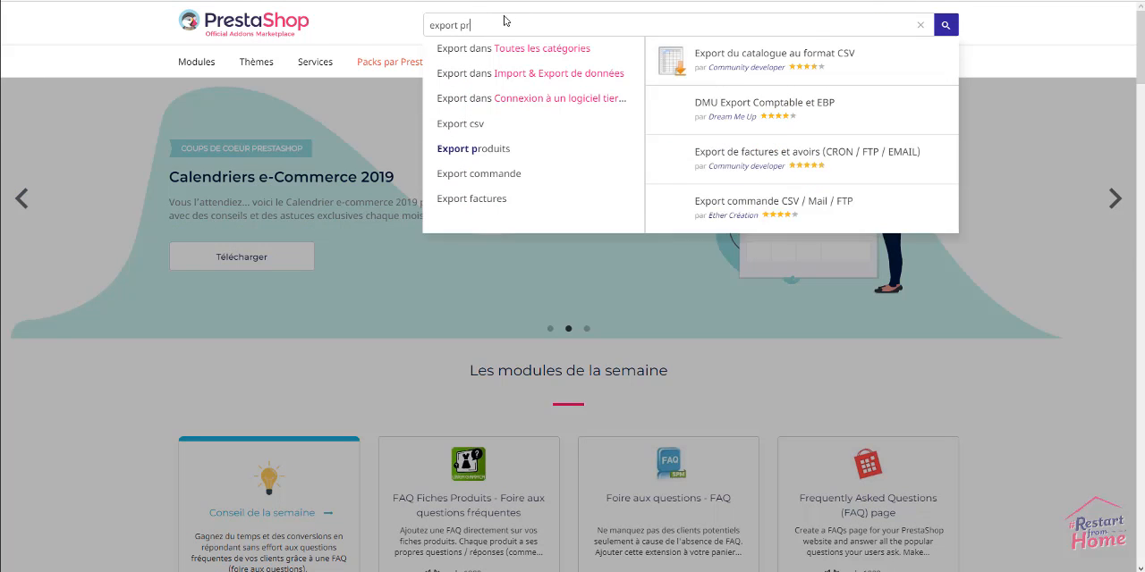
{"action": "type", "text": "roduit"}
{"action": "key", "text": "Return"}
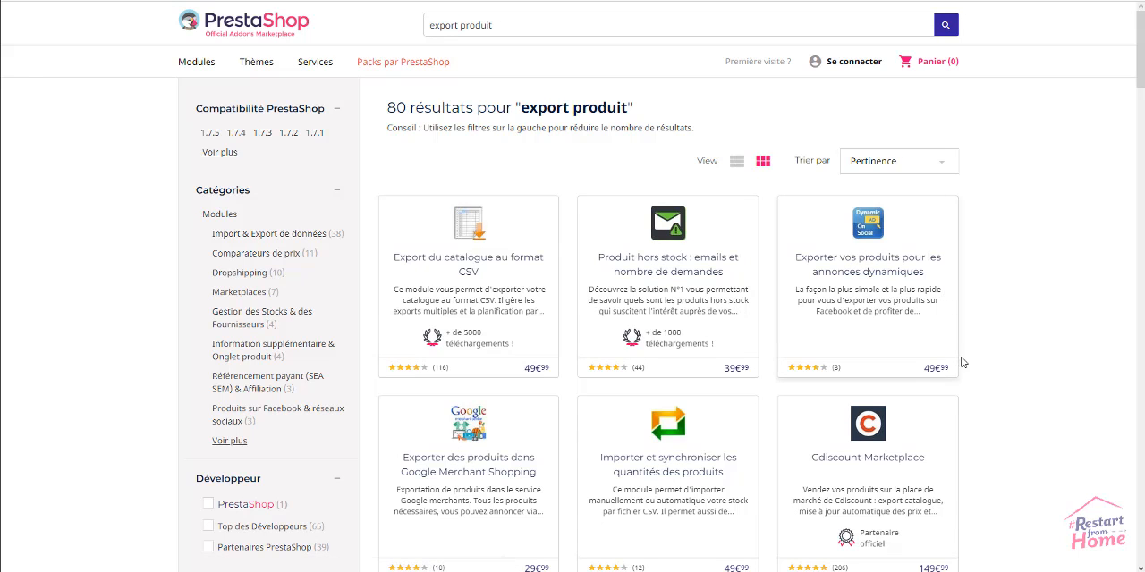
{"action": "scroll", "coordinate": [1003, 378], "scroll_direction": "down", "scroll_amount": 2}
{"action": "scroll", "coordinate": [1002, 378], "scroll_direction": "down", "scroll_amount": 1}
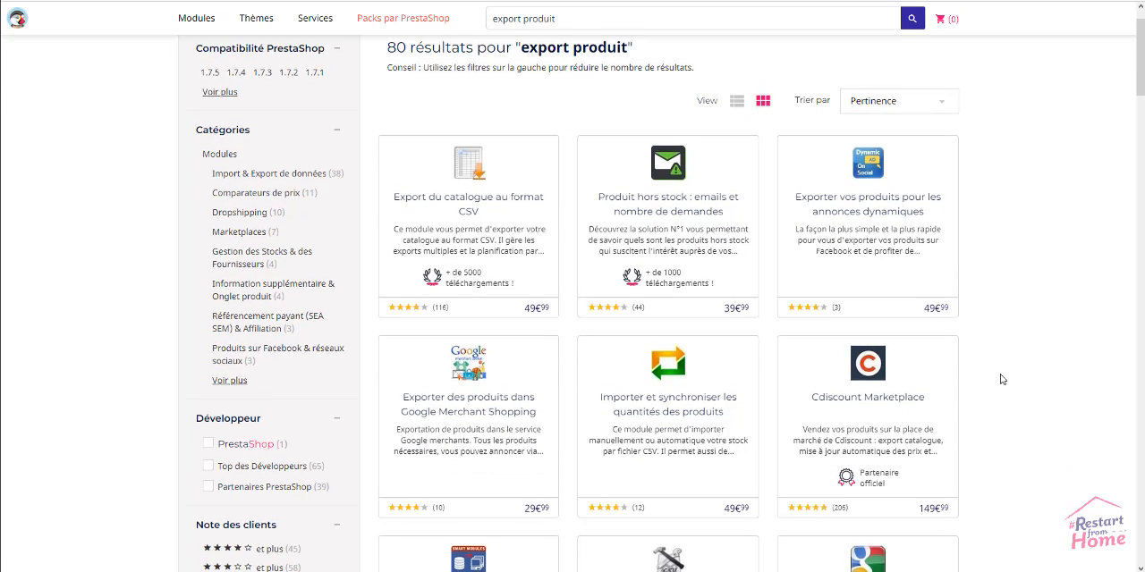
{"action": "scroll", "coordinate": [1002, 378], "scroll_direction": "up", "scroll_amount": 2}
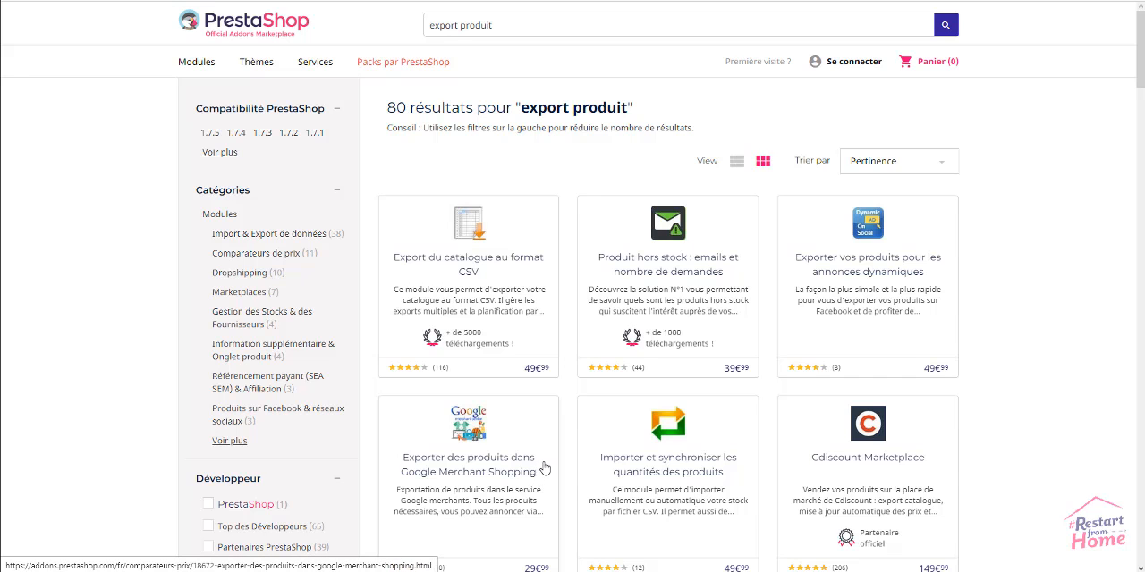
{"action": "scroll", "coordinate": [568, 461], "scroll_direction": "down", "scroll_amount": 2}
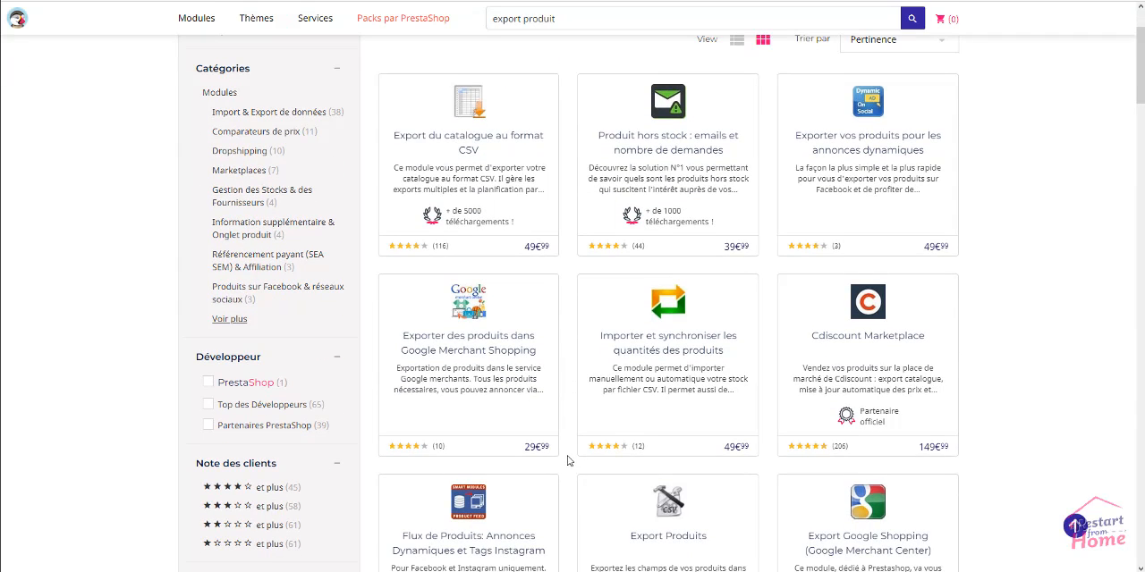
{"action": "scroll", "coordinate": [573, 458], "scroll_direction": "up", "scroll_amount": 2}
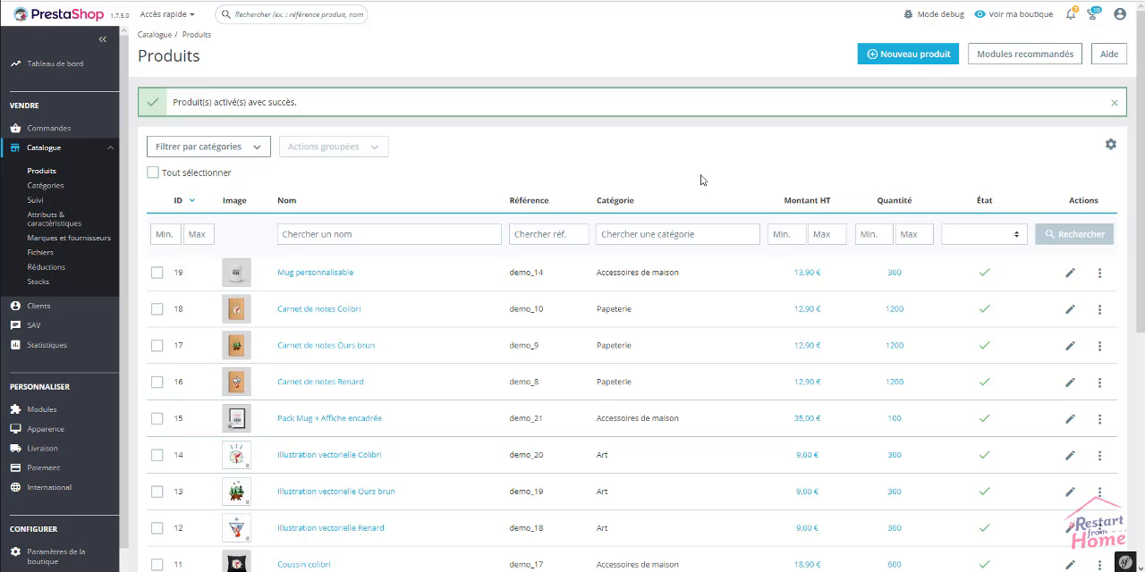
Start a new product from the back-office product list, review the product types and keep Produit standard
{"action": "left_click", "coordinate": [911, 56]}
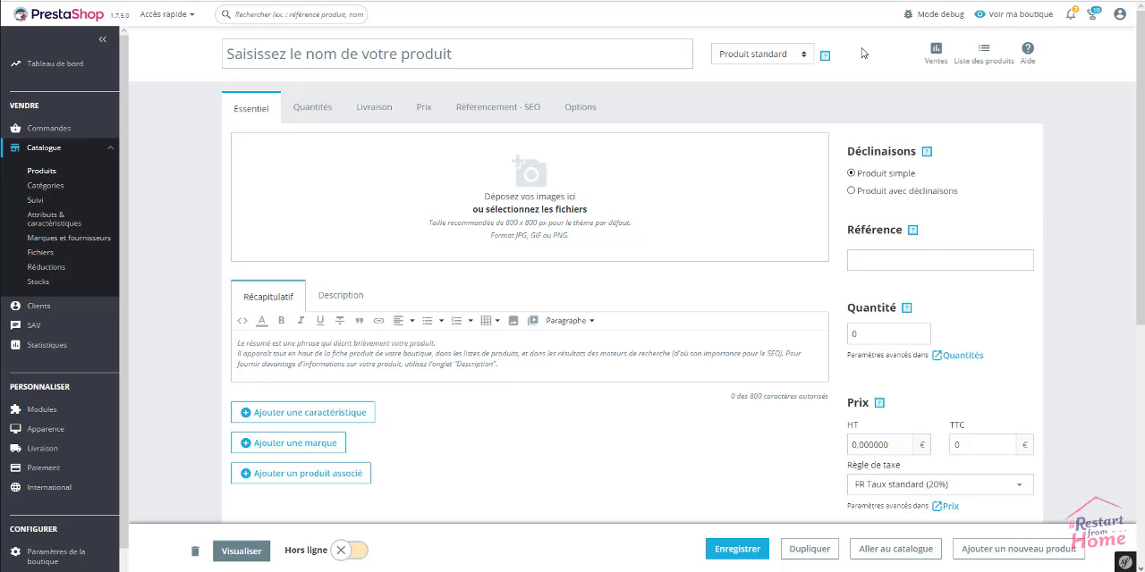
{"action": "left_click", "coordinate": [775, 55]}
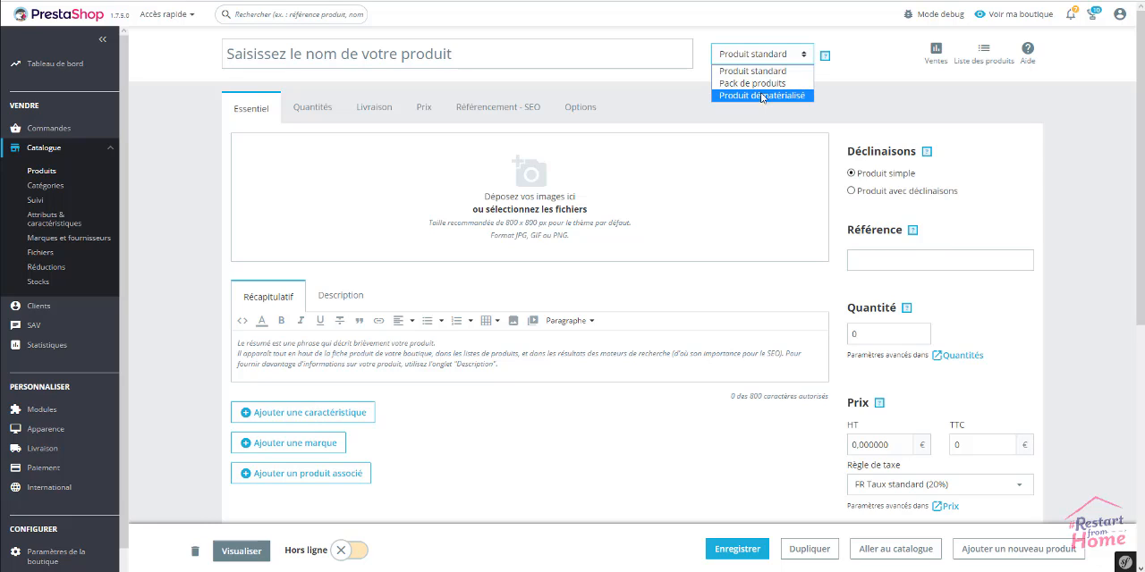
{"action": "left_click", "coordinate": [764, 37]}
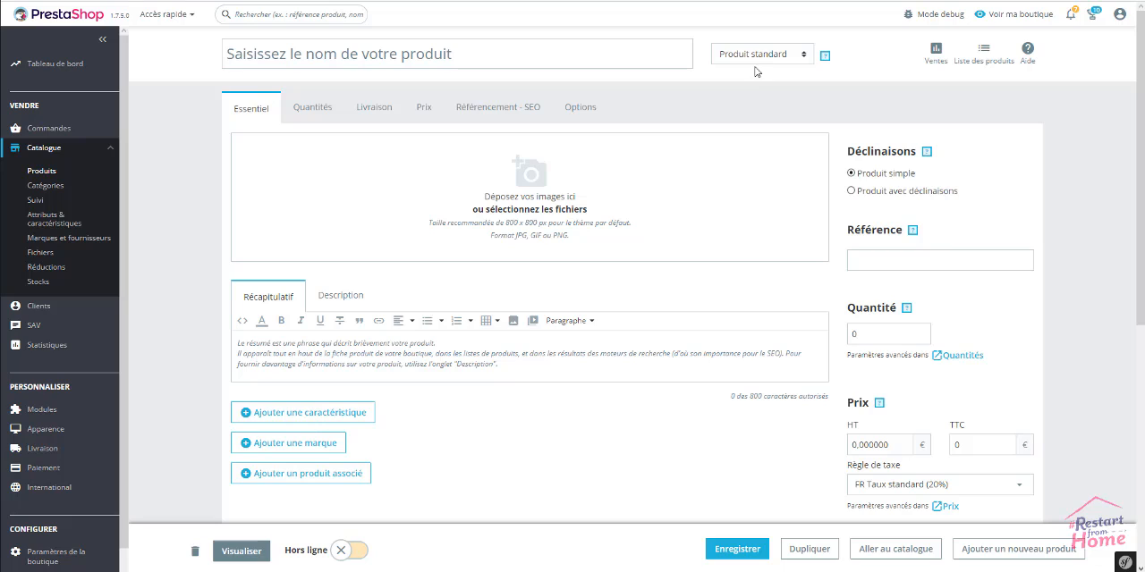
Name the new product "Blouson en Jean"
{"action": "left_click", "coordinate": [452, 59]}
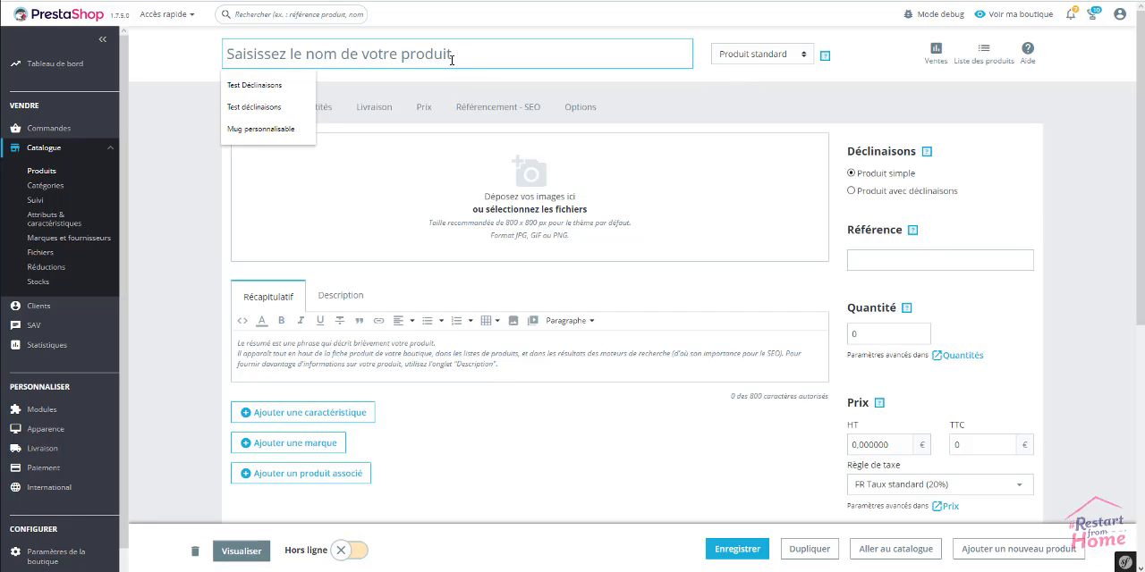
{"action": "type", "text": "Blouso"}
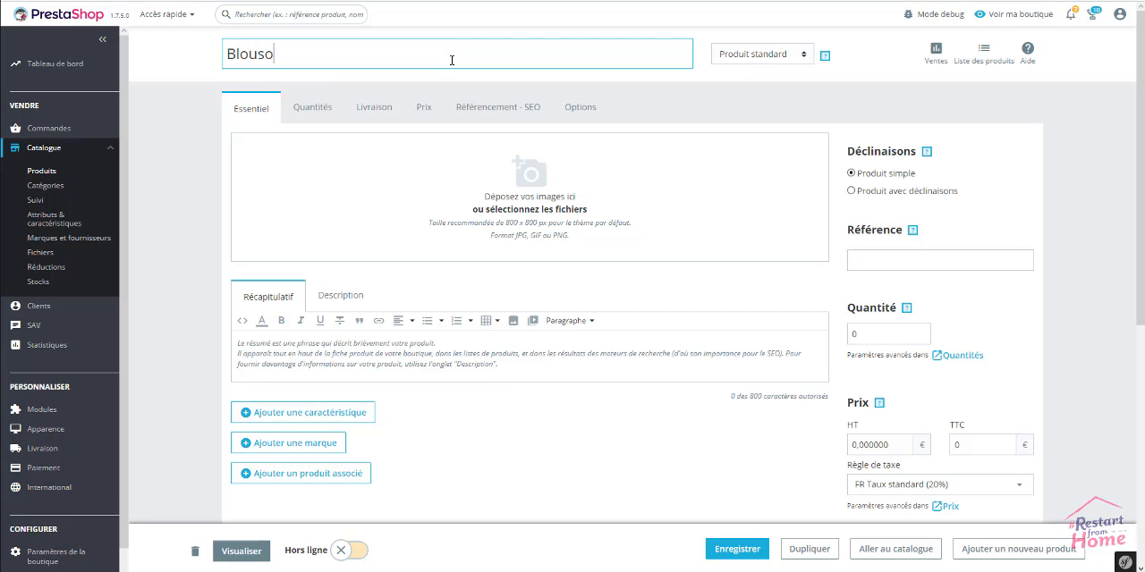
{"action": "type", "text": "n en Jean"}
{"action": "left_click", "coordinate": [536, 26]}
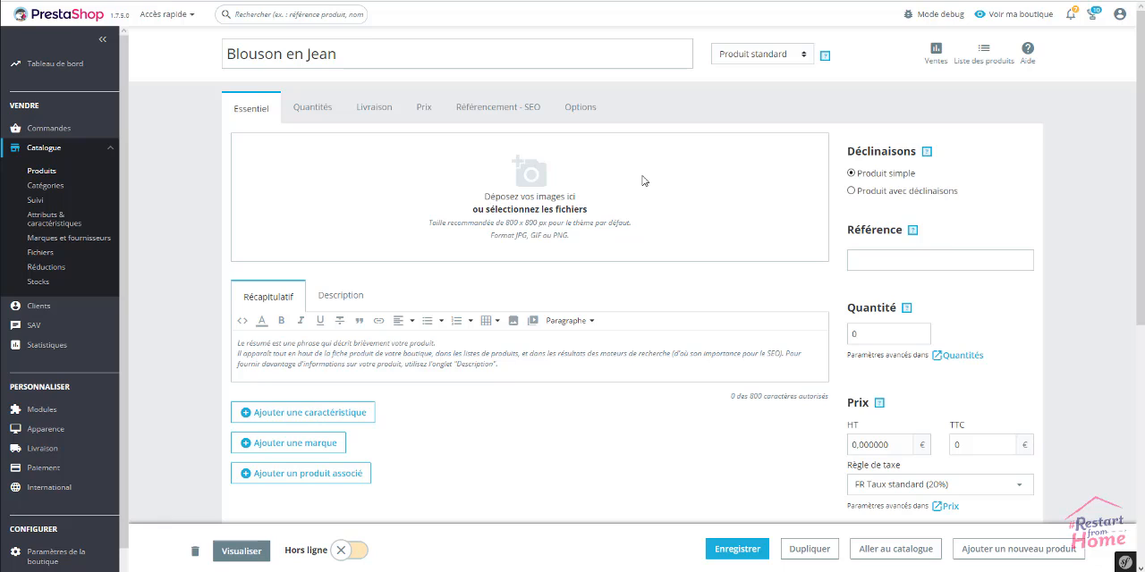
Upload blouson-parka-enfant-01.jpg, complices-blouson-parka-enfant-02.jpg and complices-blouson-parka-enfant-03.jpg from the Images folder as product images
{"action": "left_click", "coordinate": [526, 207]}
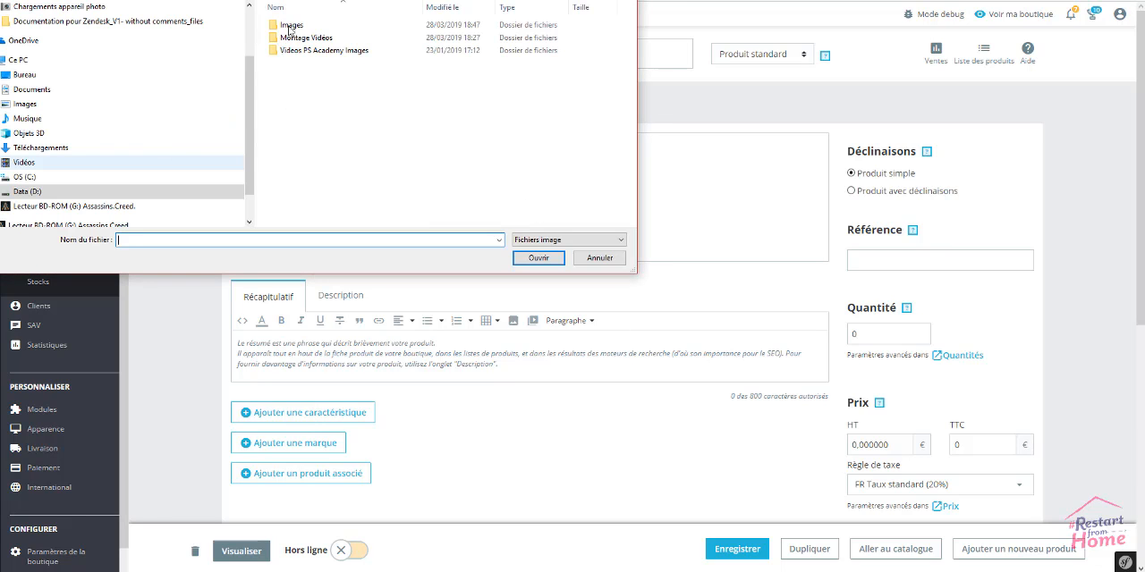
{"action": "double_click", "coordinate": [291, 26]}
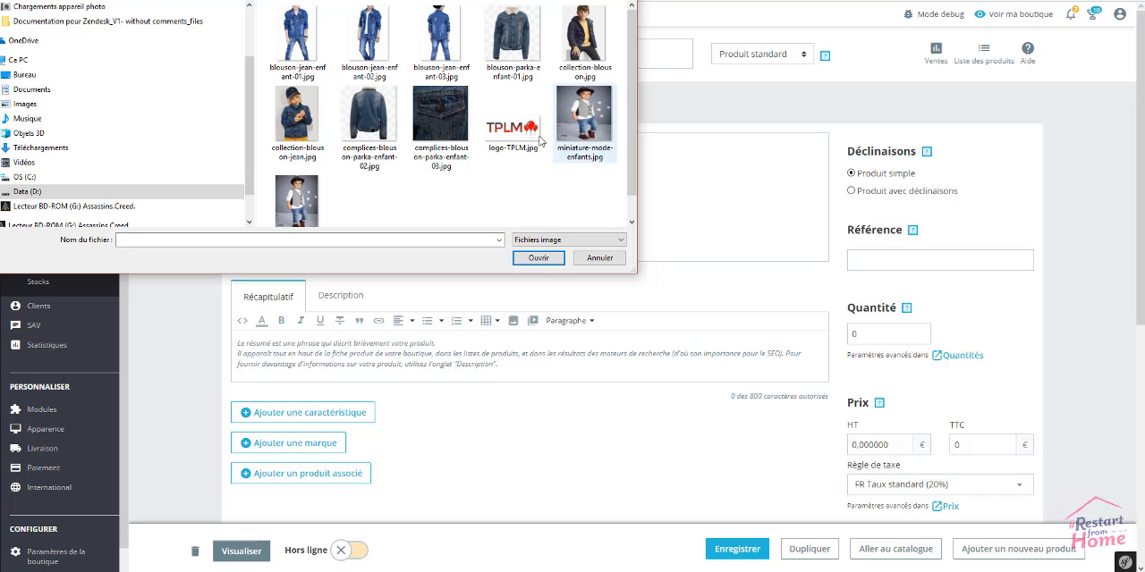
{"action": "left_click", "coordinate": [524, 36]}
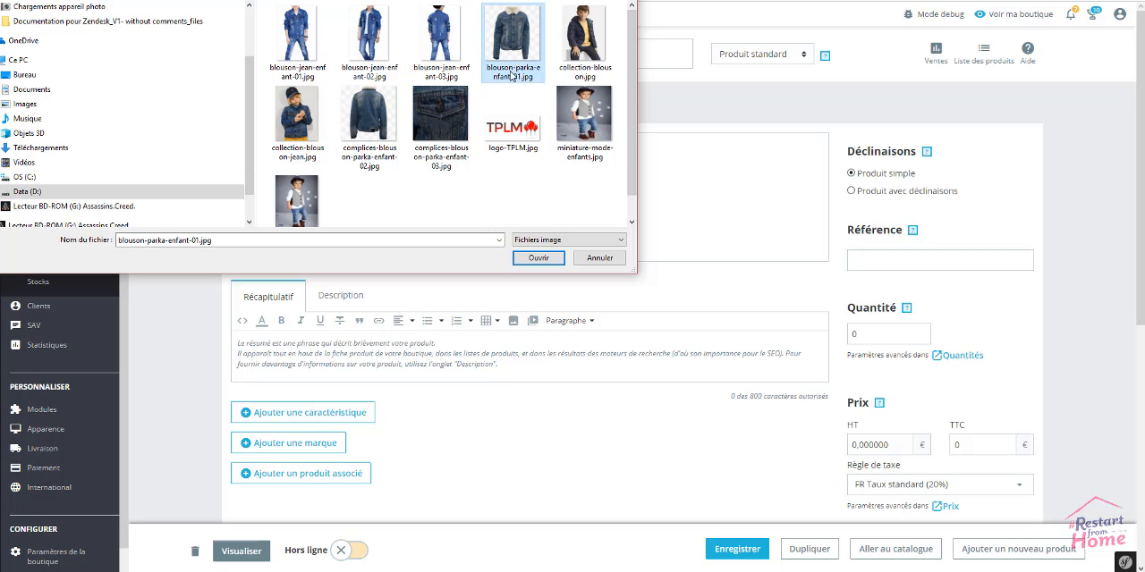
{"action": "left_click", "coordinate": [369, 118], "text": "shift"}
{"action": "left_click", "coordinate": [524, 42]}
{"action": "left_click", "coordinate": [391, 112], "text": "ctrl"}
{"action": "left_click", "coordinate": [452, 103], "text": "ctrl"}
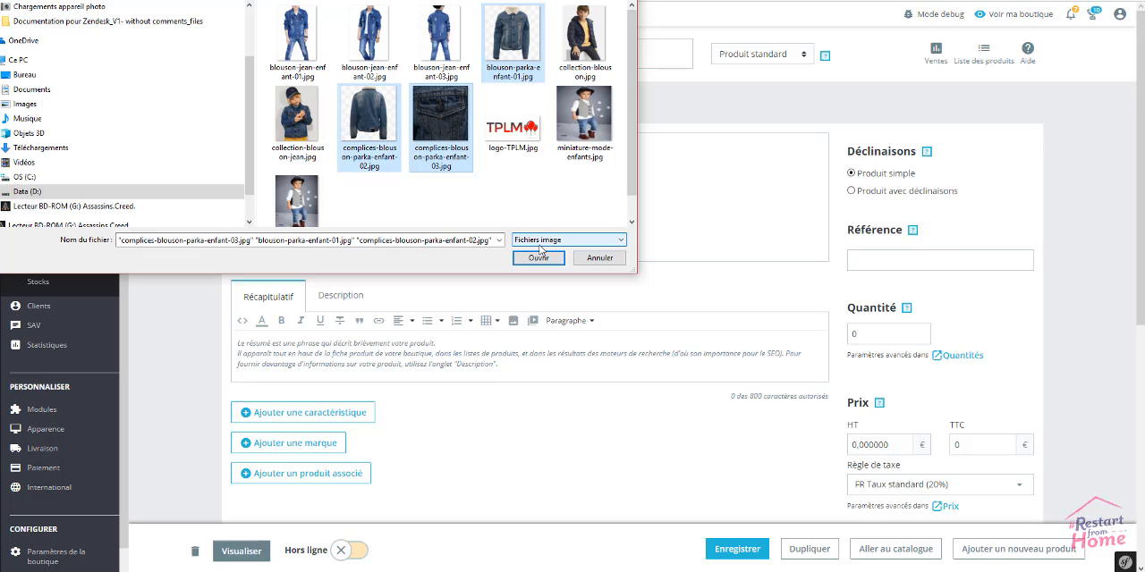
{"action": "left_click", "coordinate": [538, 257]}
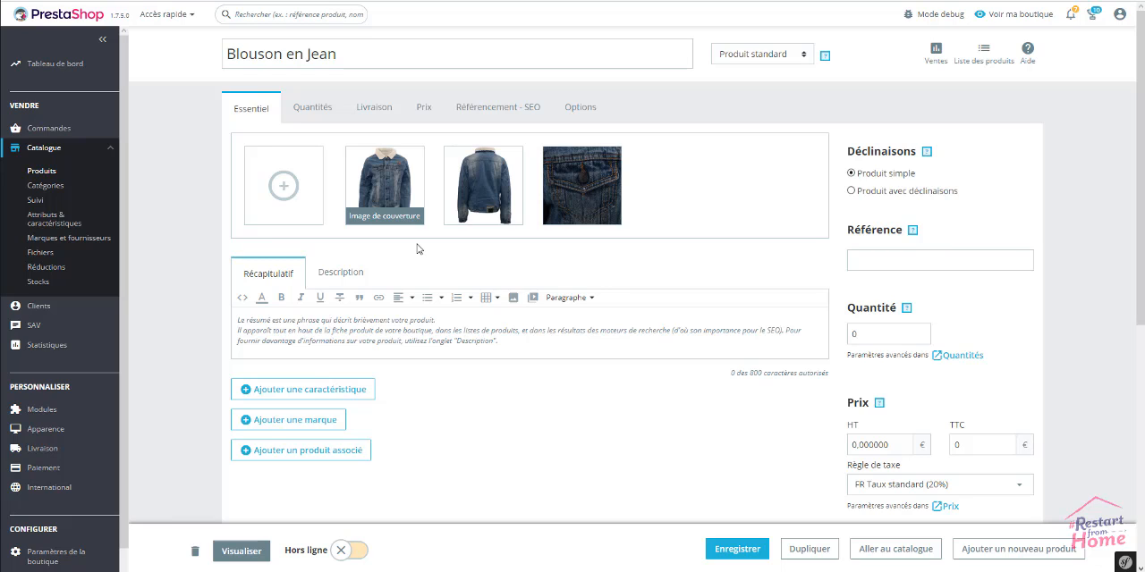
Set the photo of the jacket's back as the product's cover image and save the image settings
{"action": "left_click", "coordinate": [483, 185]}
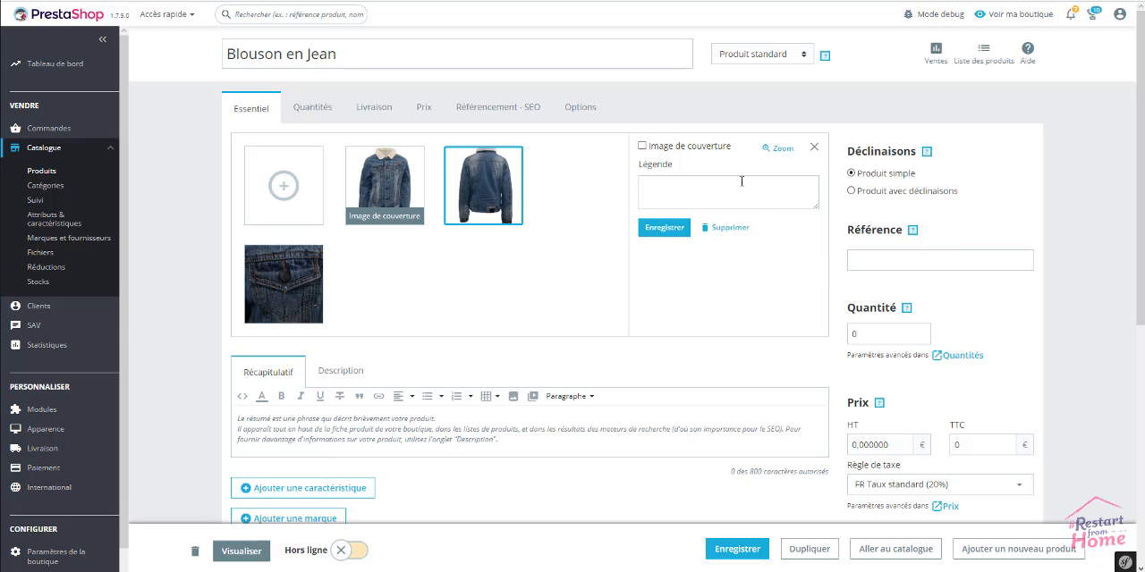
{"action": "left_click", "coordinate": [642, 147]}
{"action": "left_click", "coordinate": [661, 229]}
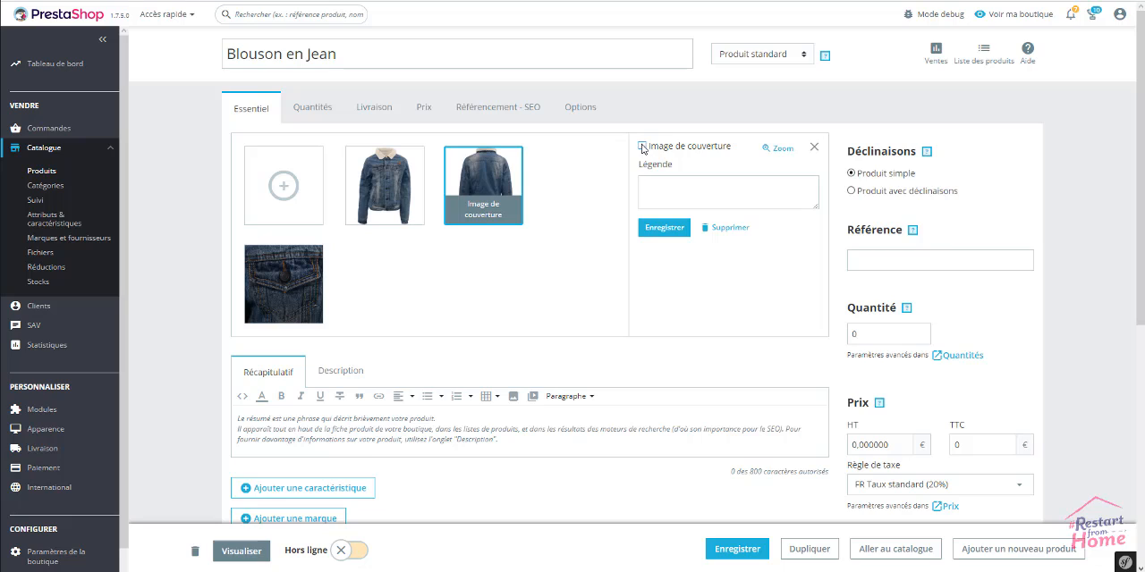
{"action": "left_click", "coordinate": [642, 146]}
{"action": "left_click", "coordinate": [666, 231]}
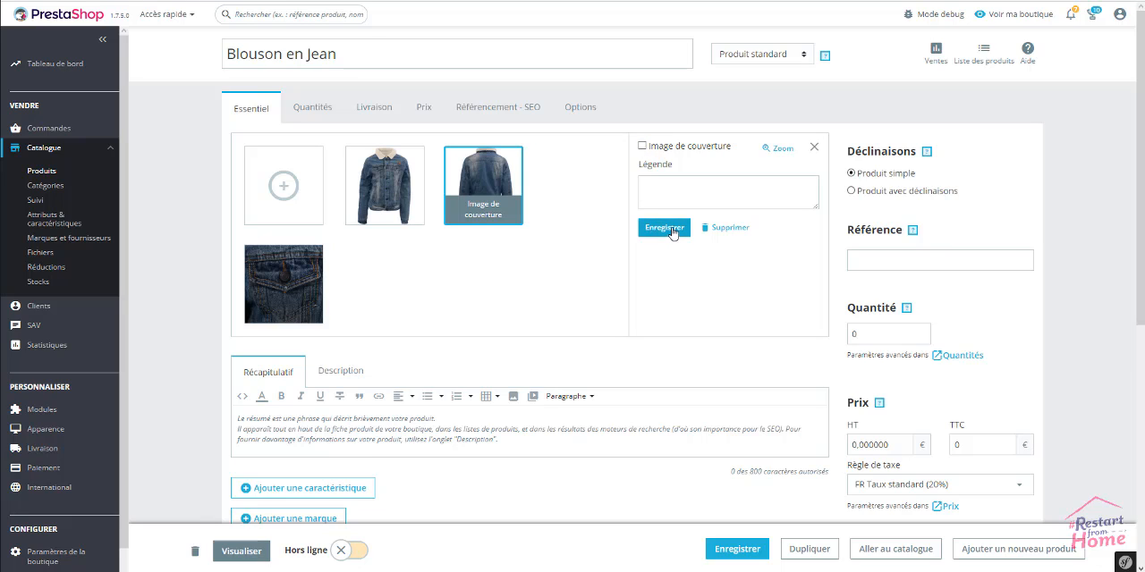
Make the jacket's front photo the cover image again, save it and close the image settings
{"action": "left_click", "coordinate": [396, 182]}
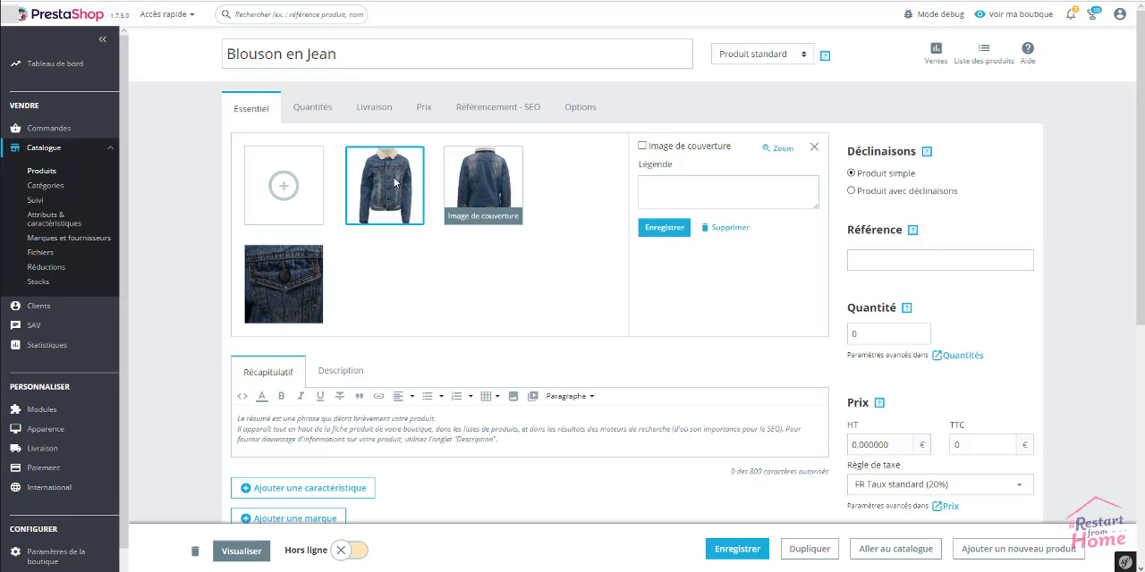
{"action": "left_click", "coordinate": [642, 147]}
{"action": "left_click", "coordinate": [668, 228]}
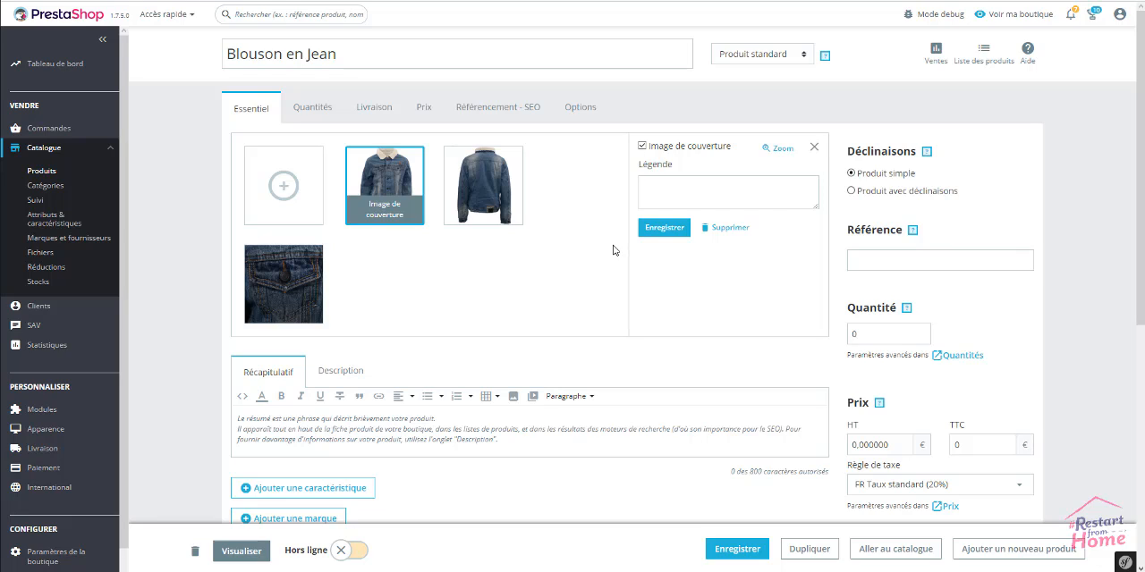
{"action": "left_click", "coordinate": [814, 147]}
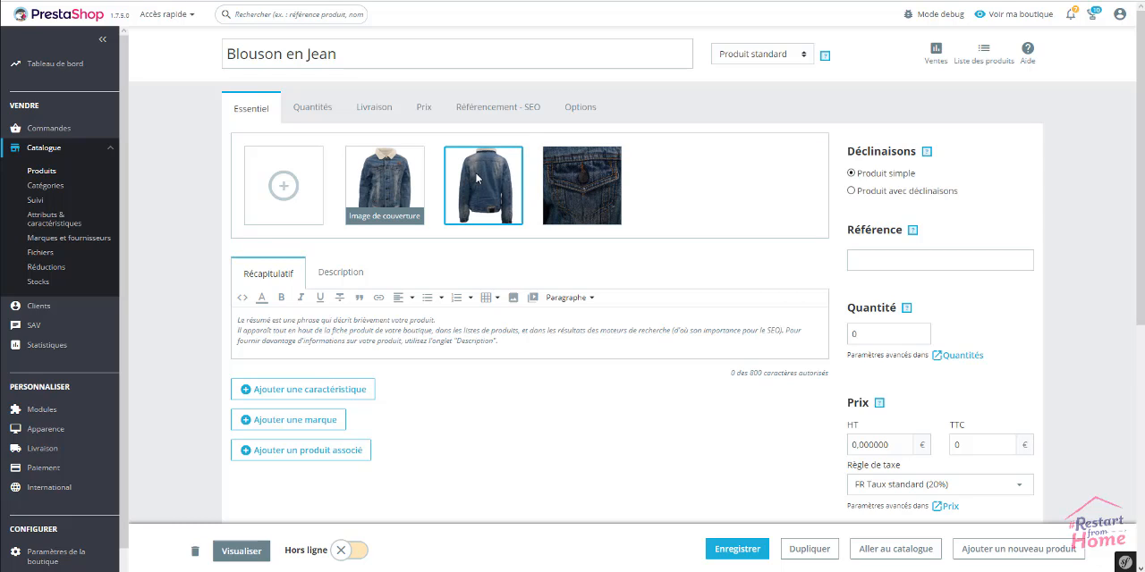
Try reordering the product images by moving the back and pocket photos forward, and return the front photo to first place
{"action": "left_click_drag", "start_coordinate": [484, 179], "coordinate": [368, 185]}
{"action": "left_click_drag", "start_coordinate": [581, 177], "coordinate": [483, 196]}
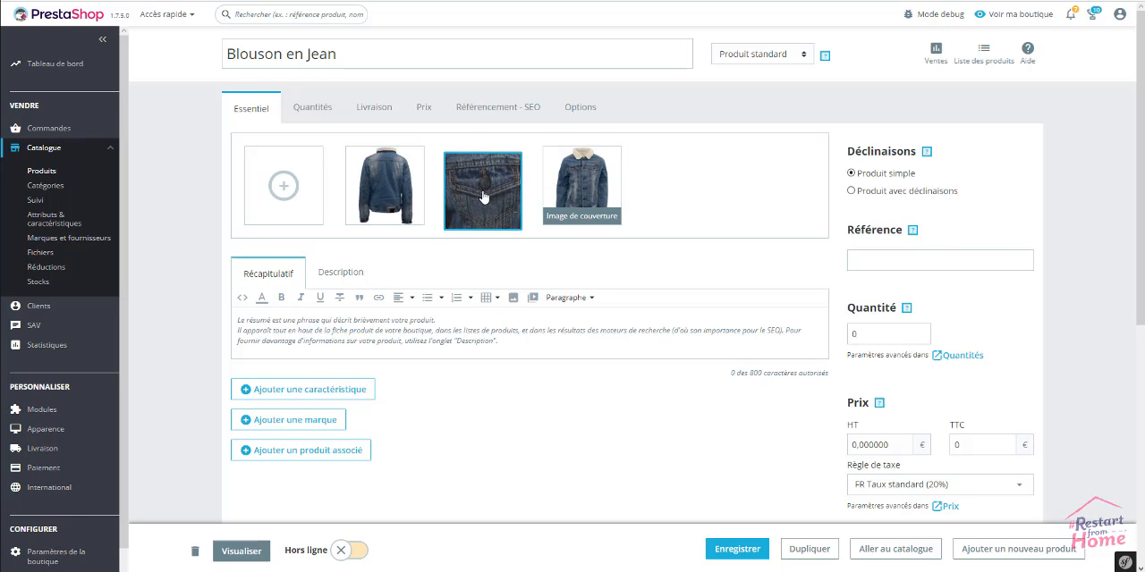
{"action": "left_click_drag", "start_coordinate": [581, 183], "coordinate": [377, 189]}
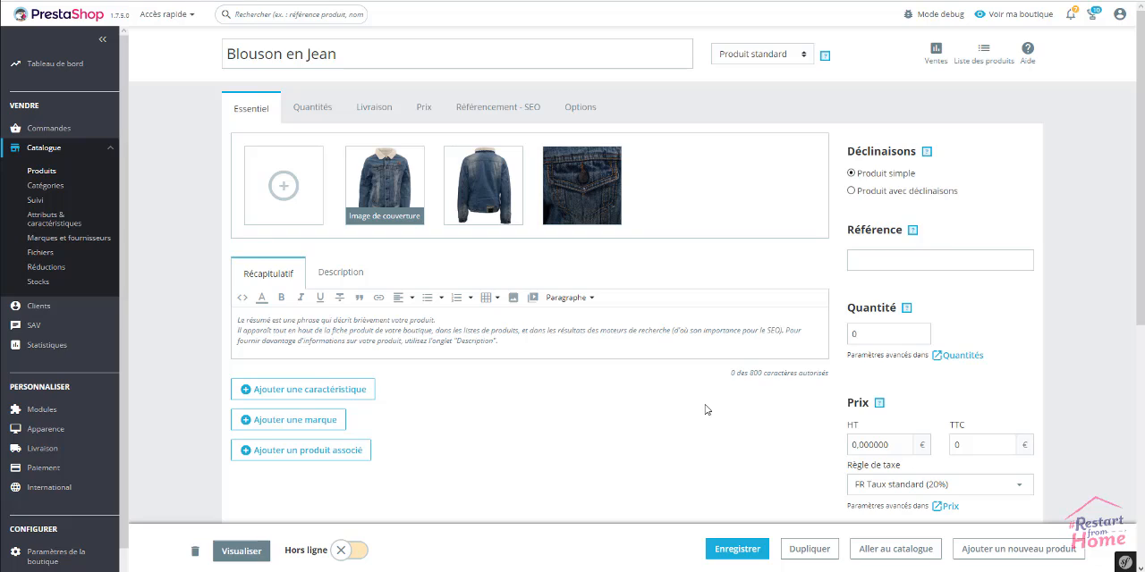
Paste the summary beginning "Ce blouson doublé, manches longues, en jean pour garçon" into the product's Récapitulatif
{"action": "left_click", "coordinate": [498, 328]}
{"action": "type", "text": "Ce blouson doublé, manches longues, en jean pour garçon est vendu en 3 coloris. 100% coton, doublure 70% laine, 30% polyester."}
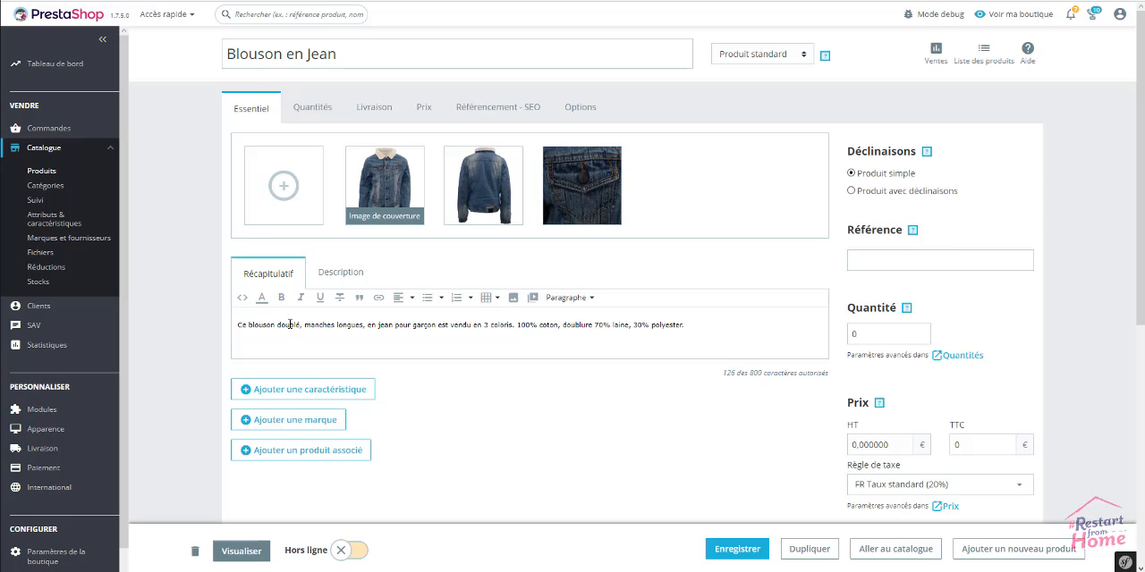
Paste the long product text into the Description, insert the missing space in "jean qui" and save the product
{"action": "left_click", "coordinate": [340, 276]}
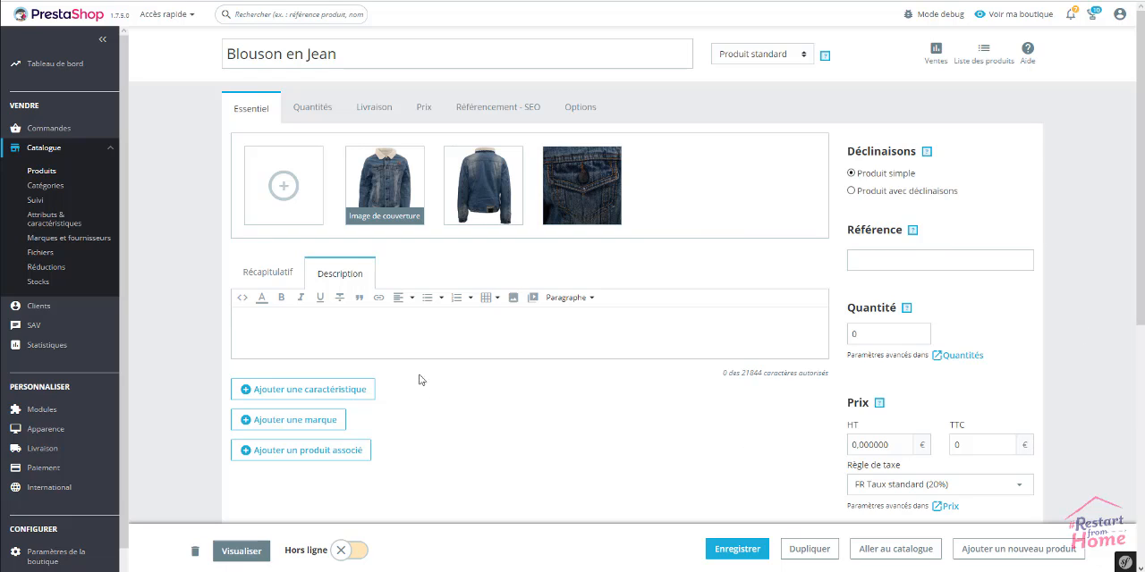
{"action": "left_click", "coordinate": [425, 329]}
{"action": "type", "text": "Ce blouson, pour petit et grand garçon, en jeanqui est disponible en 3 couleurs, bleu, bleu clair et bleu foncé est vendu à prix discount sur notre boutique.  Effet délavé, ouverture centrale à boutons, classique 4 poches passepoilées. Sur le devant également, 2 poches à l'italienne, 2 poches poitrine à rabat boutonné. Poignets boutonnés, col à moumoute laine."}
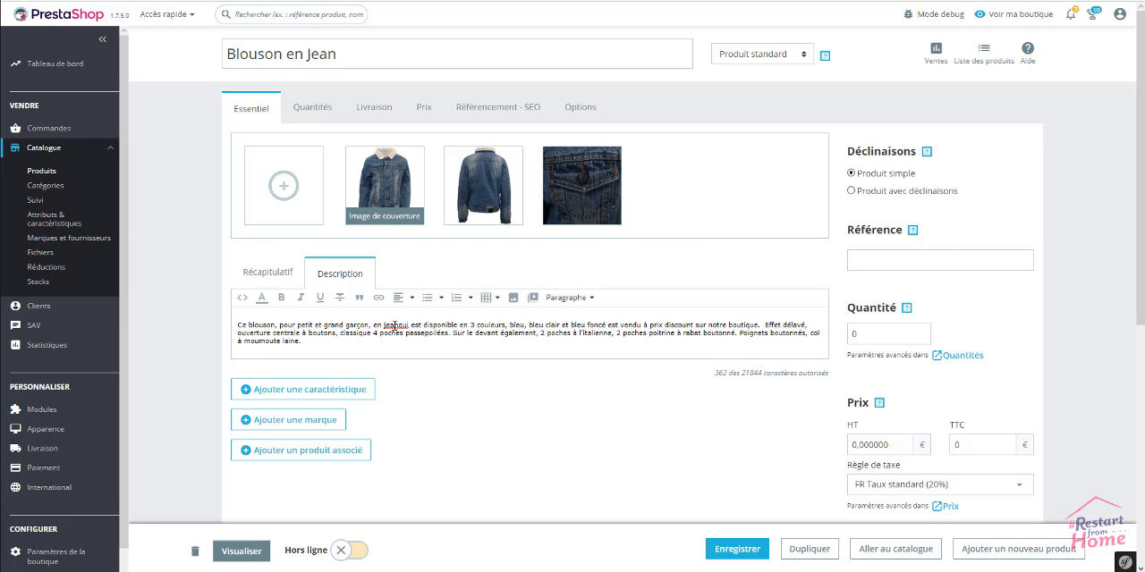
{"action": "left_click", "coordinate": [399, 328]}
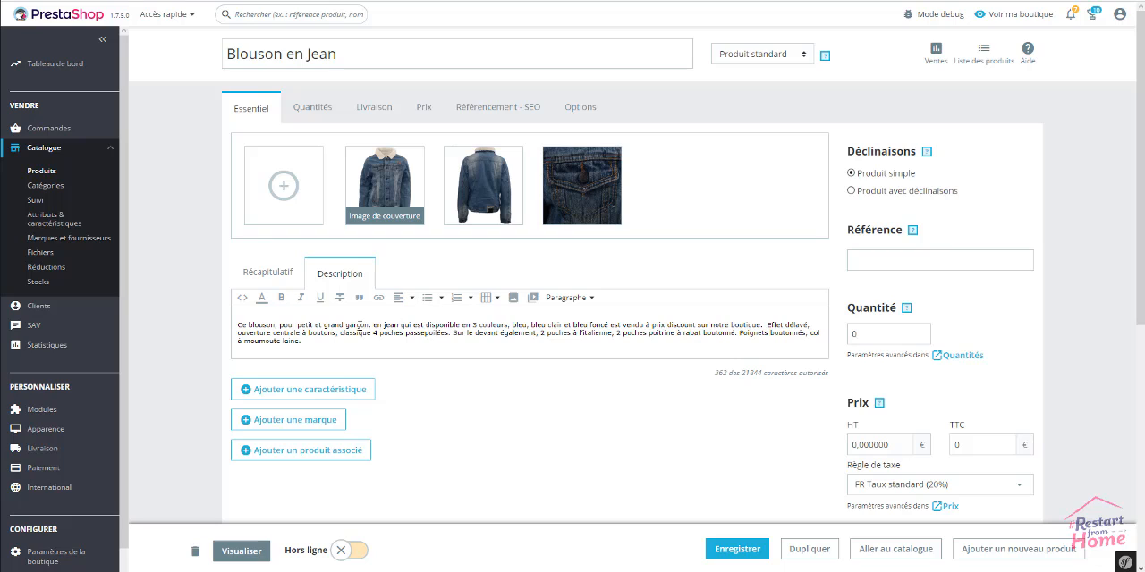
{"action": "left_click", "coordinate": [700, 541]}
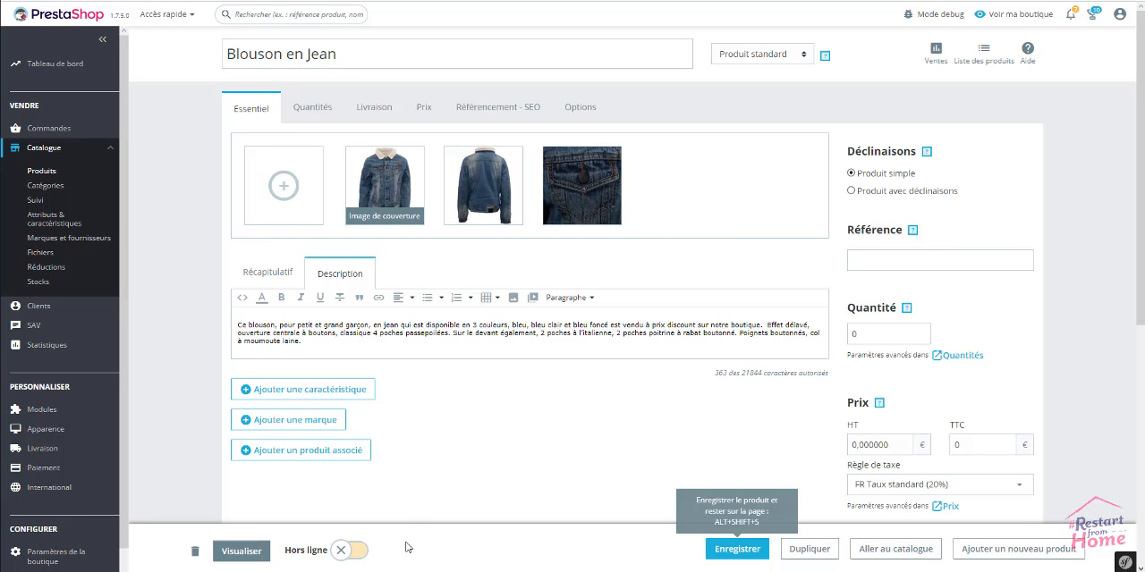
Preview the offline product's shop page through the redirect link and return to its back-office page
{"action": "left_click", "coordinate": [247, 554]}
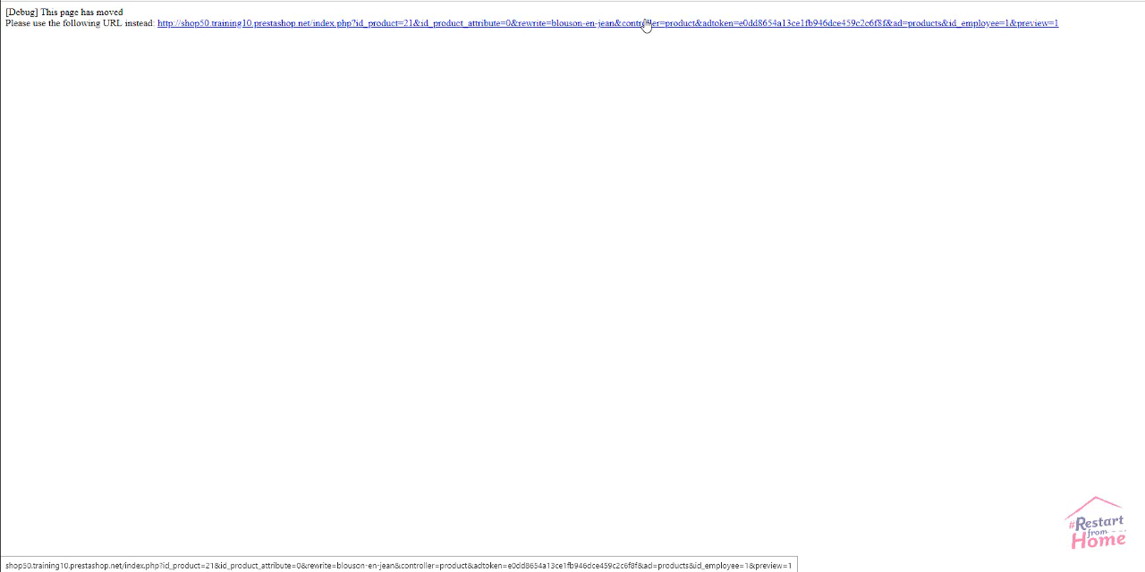
{"action": "left_click", "coordinate": [581, 28]}
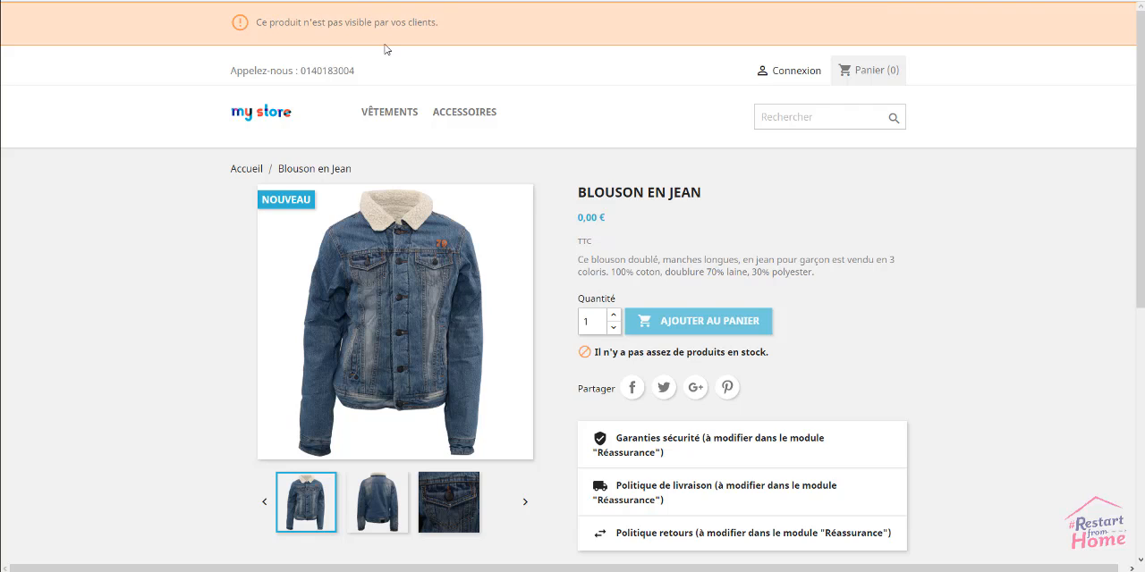
{"action": "left_click", "coordinate": [38, 2]}
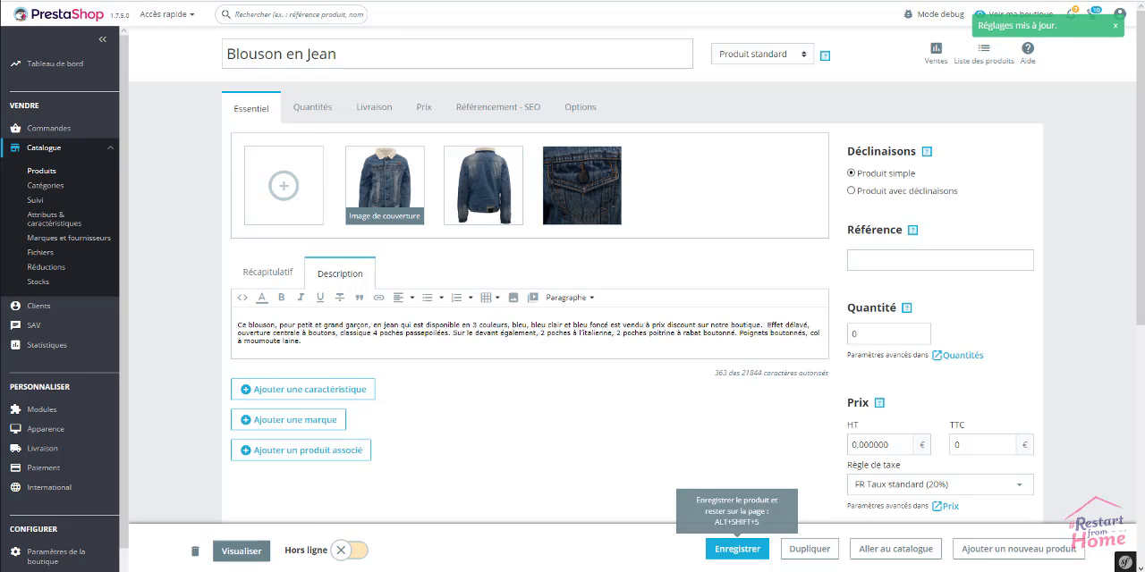
Put the product online and open its shop page preview through the redirect link
{"action": "left_click", "coordinate": [356, 551]}
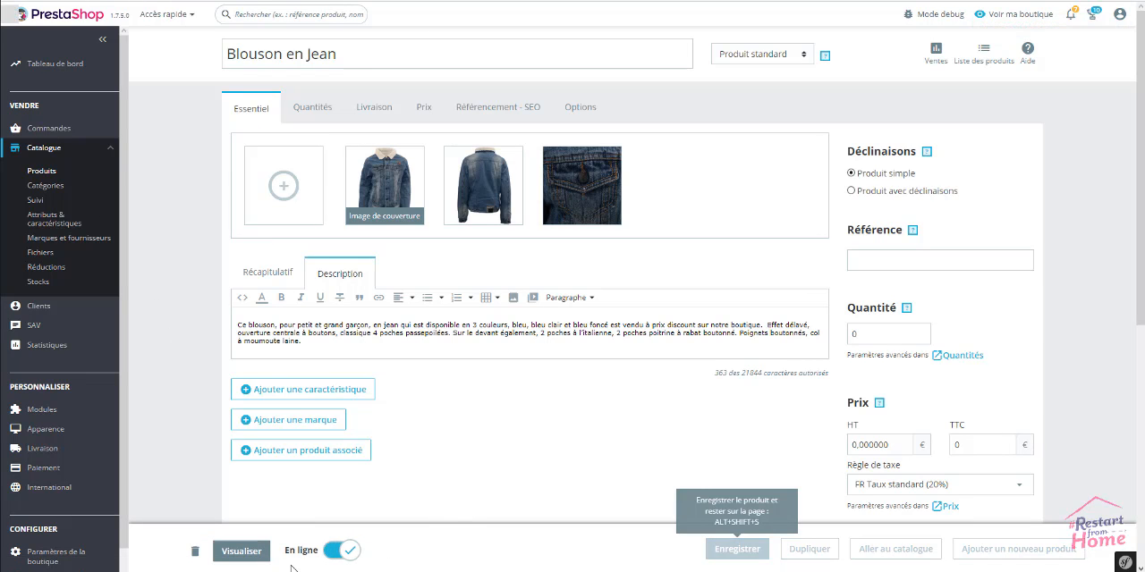
{"action": "left_click", "coordinate": [244, 554]}
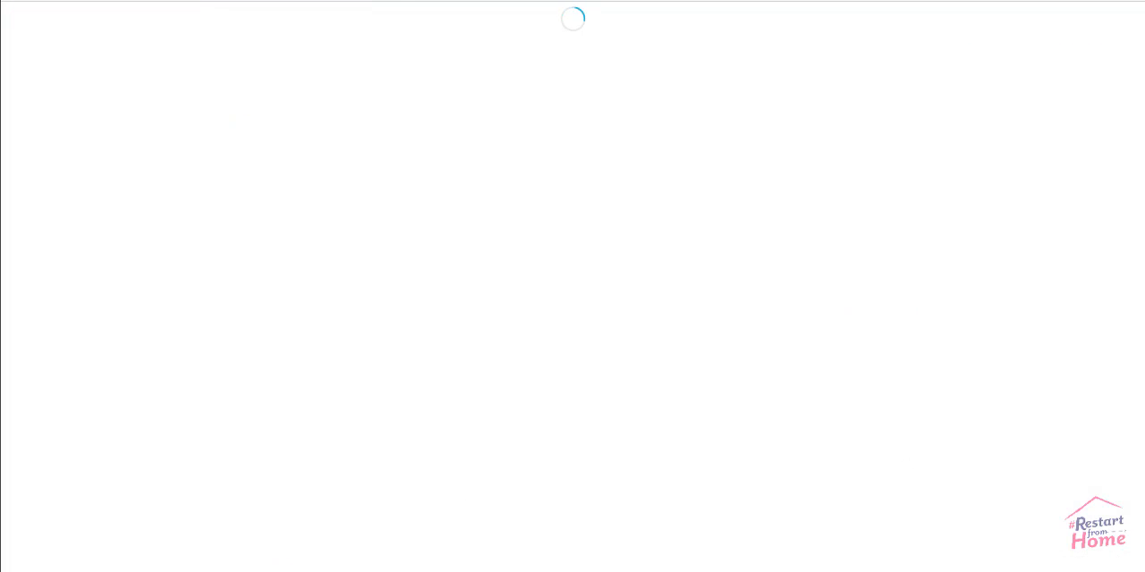
{"action": "left_click", "coordinate": [404, 25]}
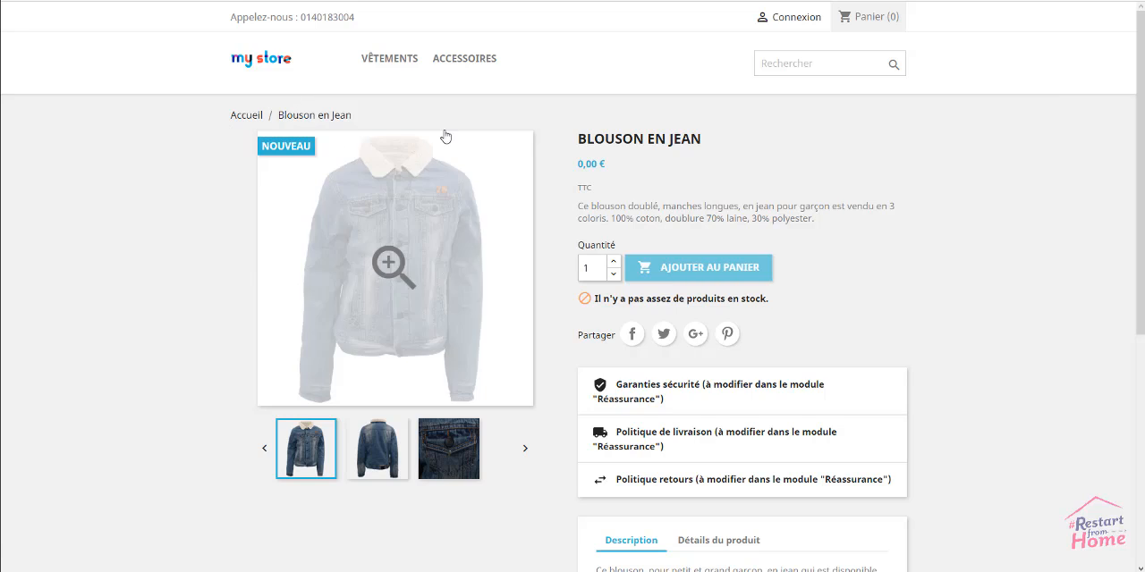
Check the product name, summary and full description on the shop page by highlighting each text
{"action": "left_click_drag", "start_coordinate": [703, 140], "coordinate": [579, 140]}
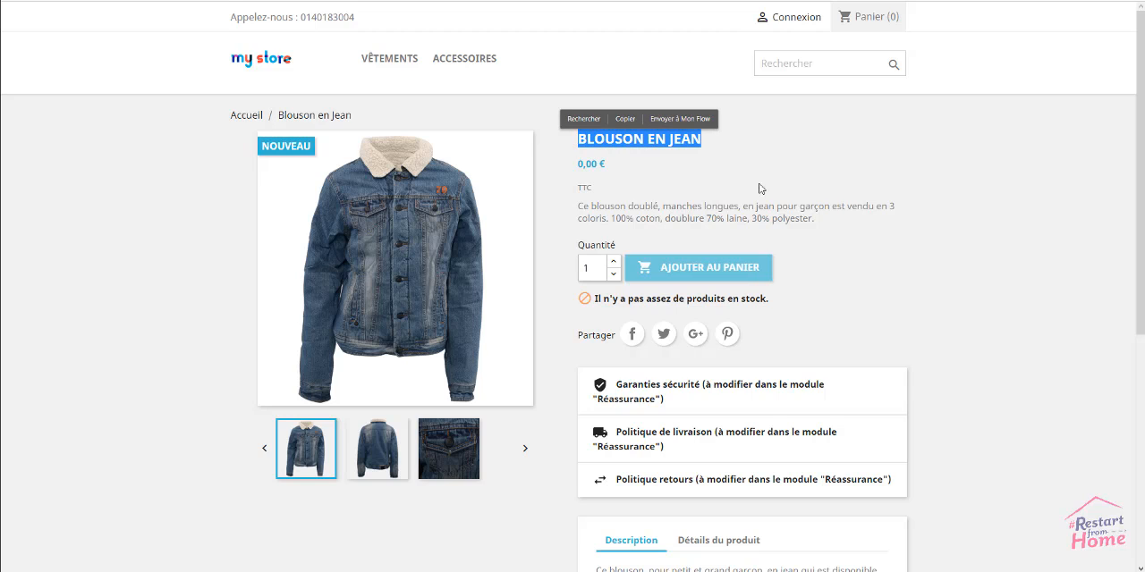
{"action": "left_click", "coordinate": [822, 223]}
{"action": "left_click_drag", "start_coordinate": [823, 222], "coordinate": [573, 210]}
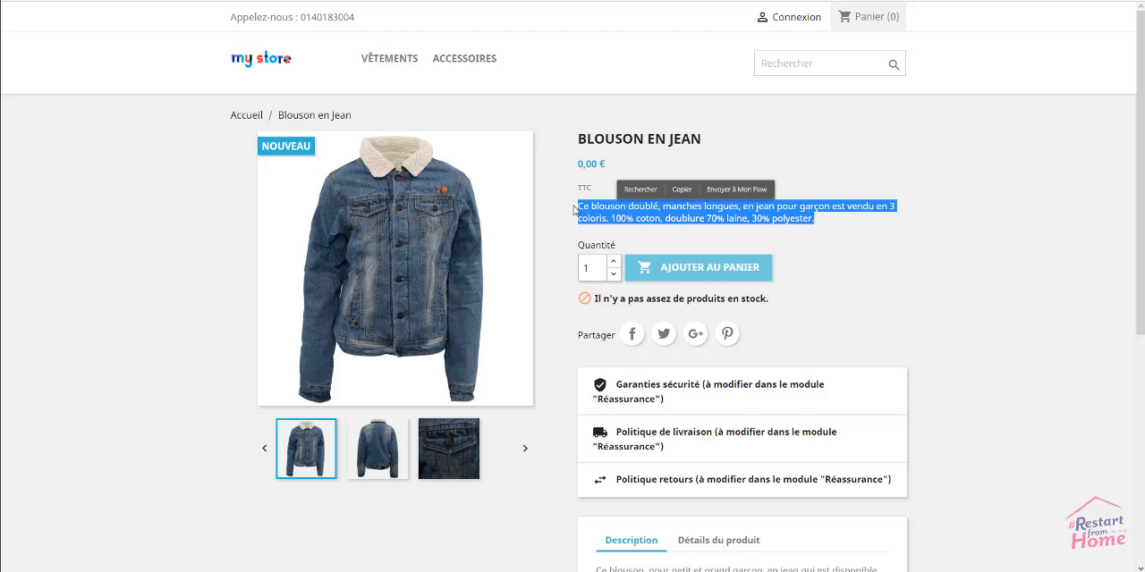
{"action": "scroll", "coordinate": [930, 286], "scroll_direction": "down", "scroll_amount": 2}
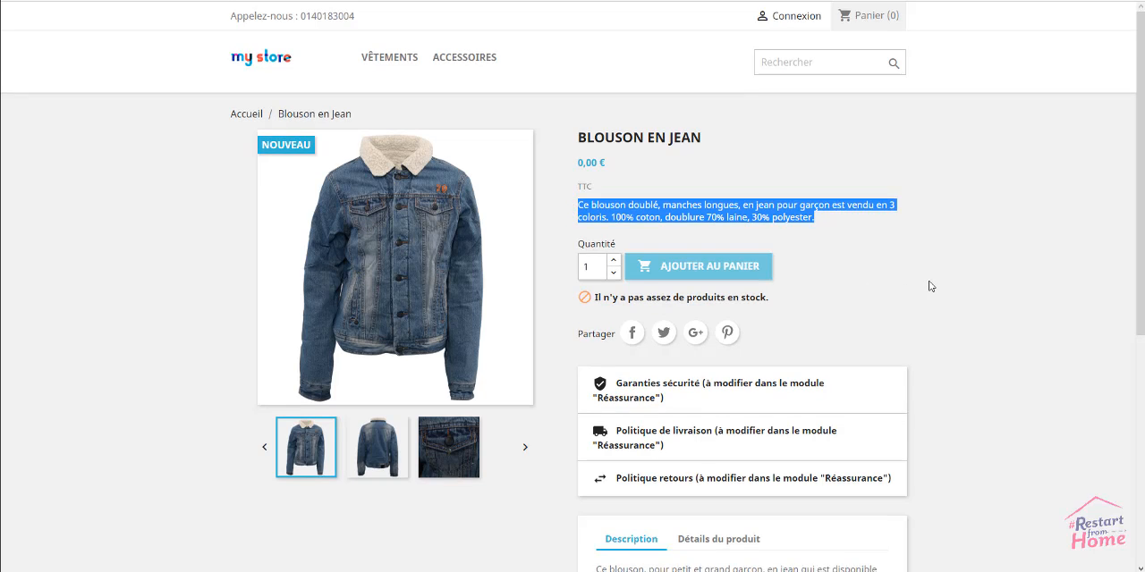
{"action": "left_click_drag", "start_coordinate": [763, 459], "coordinate": [594, 389]}
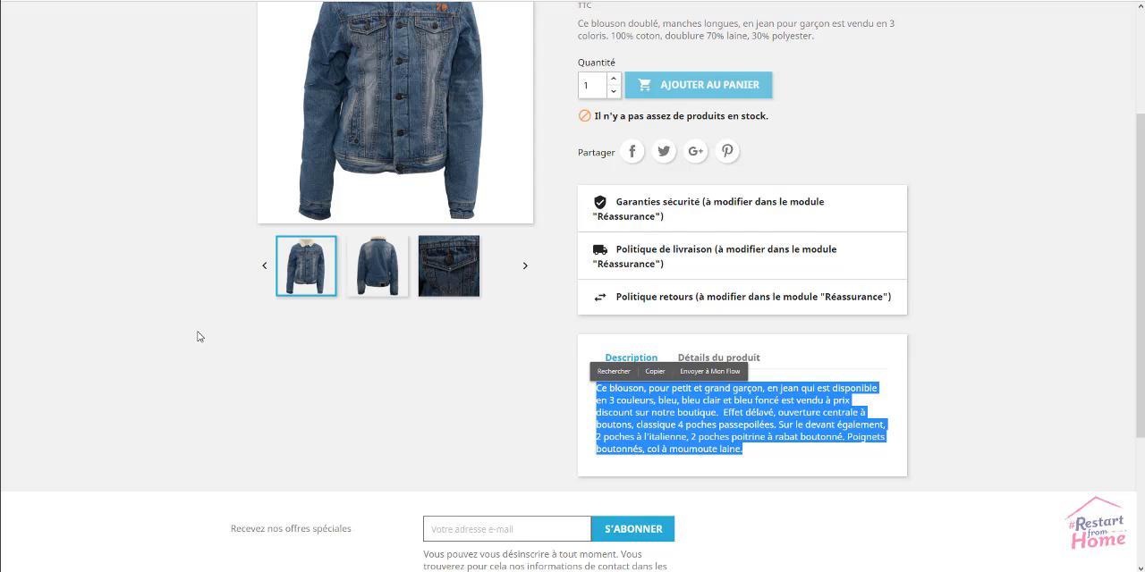
View the jacket's back and pocket photos on the shop page, return to the front photo and enlarge it
{"action": "scroll", "coordinate": [199, 331], "scroll_direction": "up", "scroll_amount": 2}
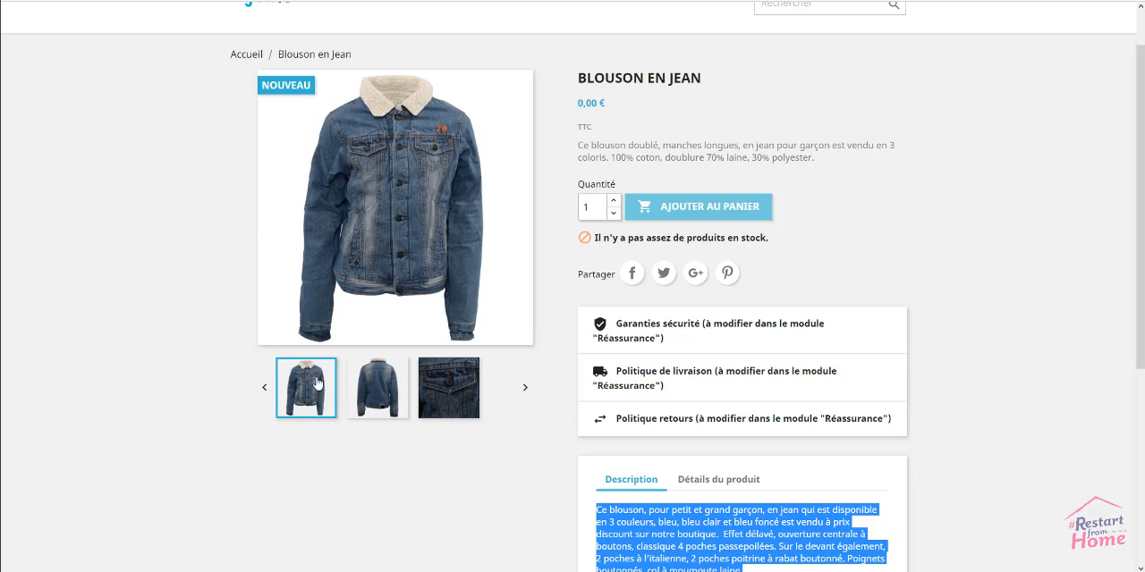
{"action": "left_click", "coordinate": [376, 387]}
{"action": "left_click", "coordinate": [444, 383]}
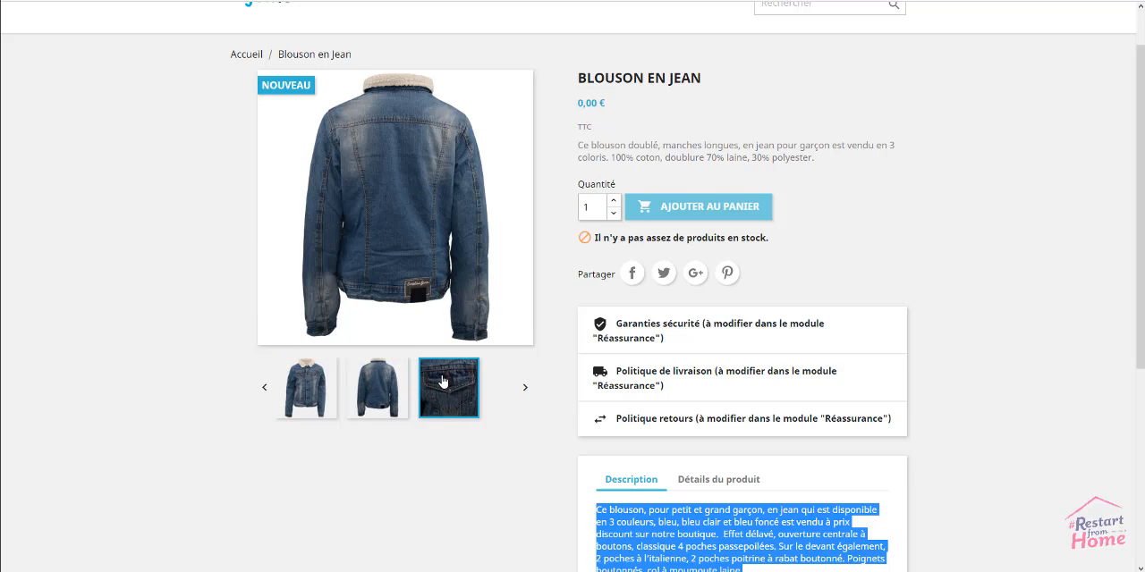
{"action": "left_click", "coordinate": [319, 375]}
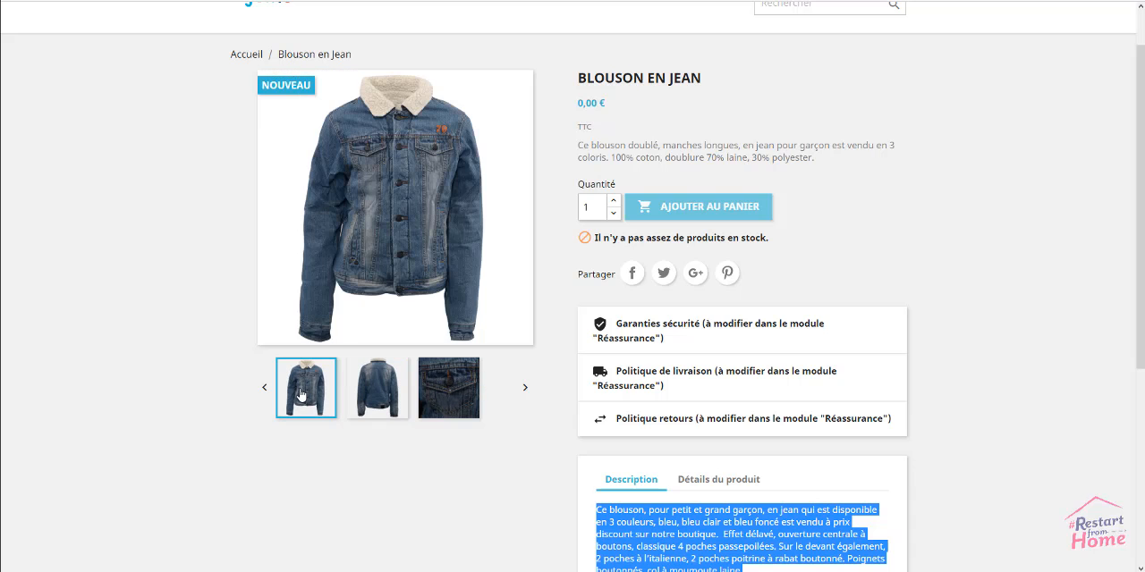
{"action": "left_click", "coordinate": [422, 145]}
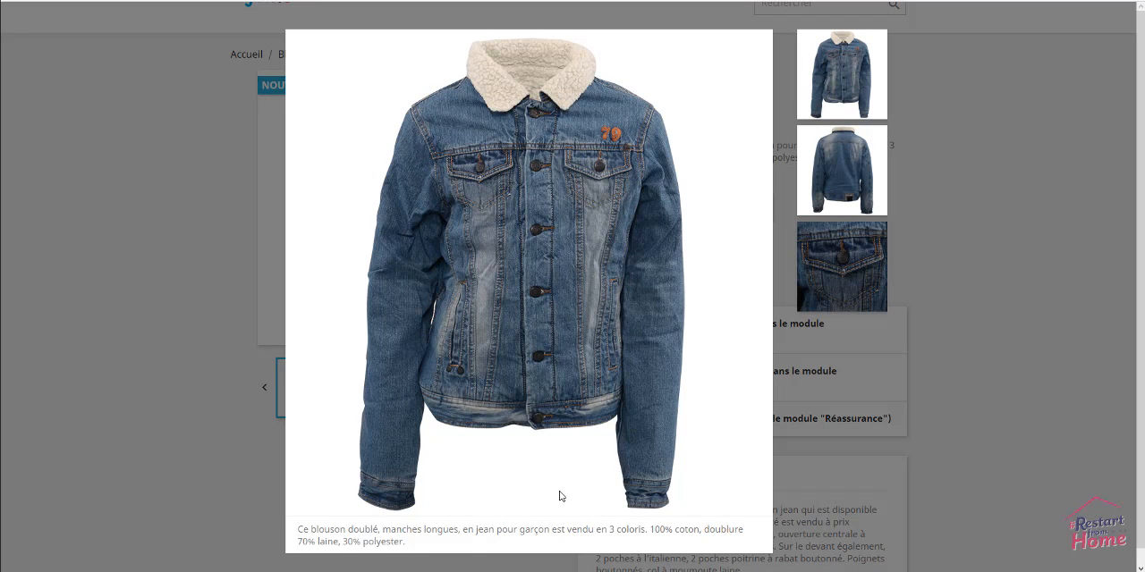
Close the enlarged jacket photo, return to the product's back-office page and enter the reference BLJE01
{"action": "left_click", "coordinate": [183, 303]}
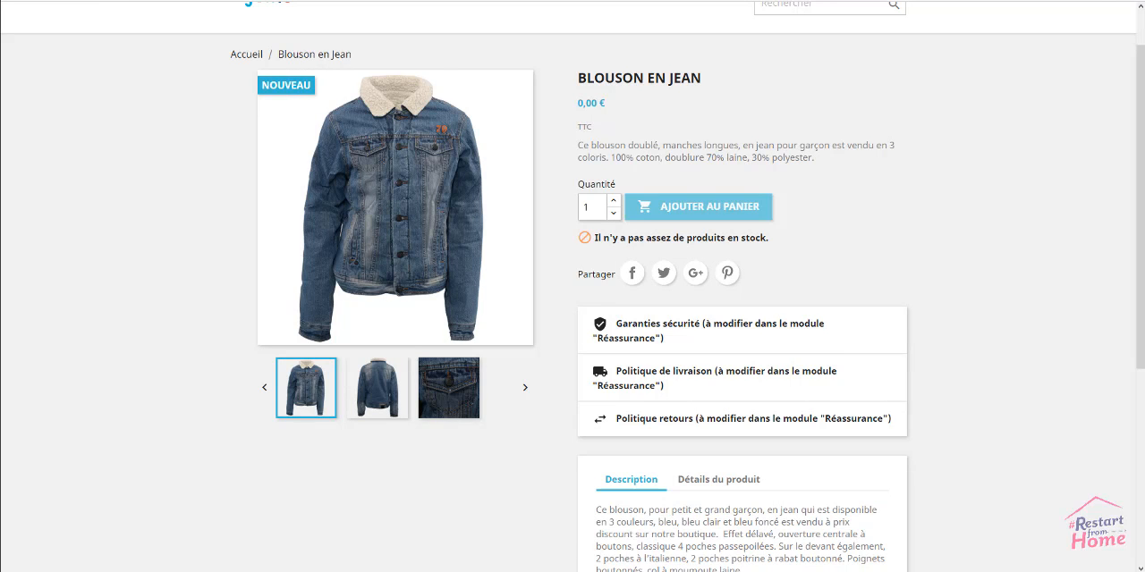
{"action": "key", "text": "ctrl+shift+Tab"}
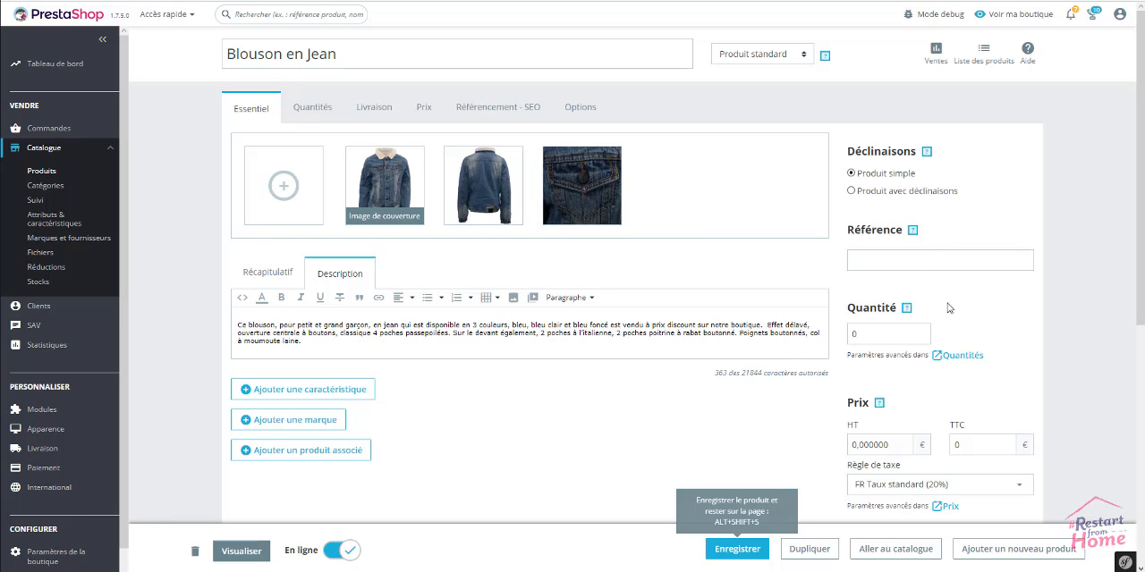
{"action": "left_click", "coordinate": [895, 260]}
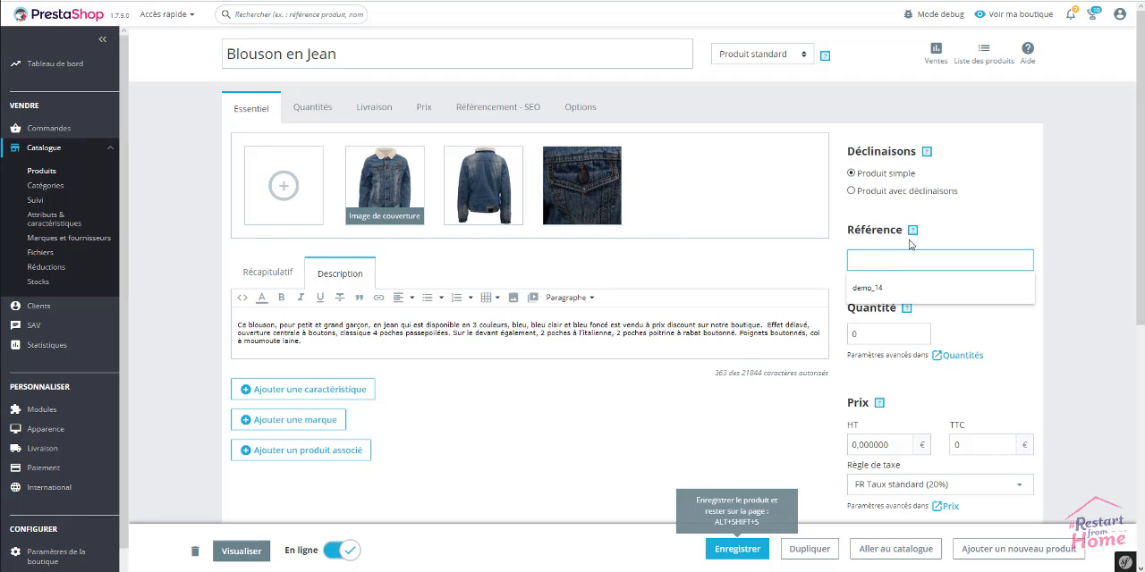
{"action": "type", "text": "BLO"}
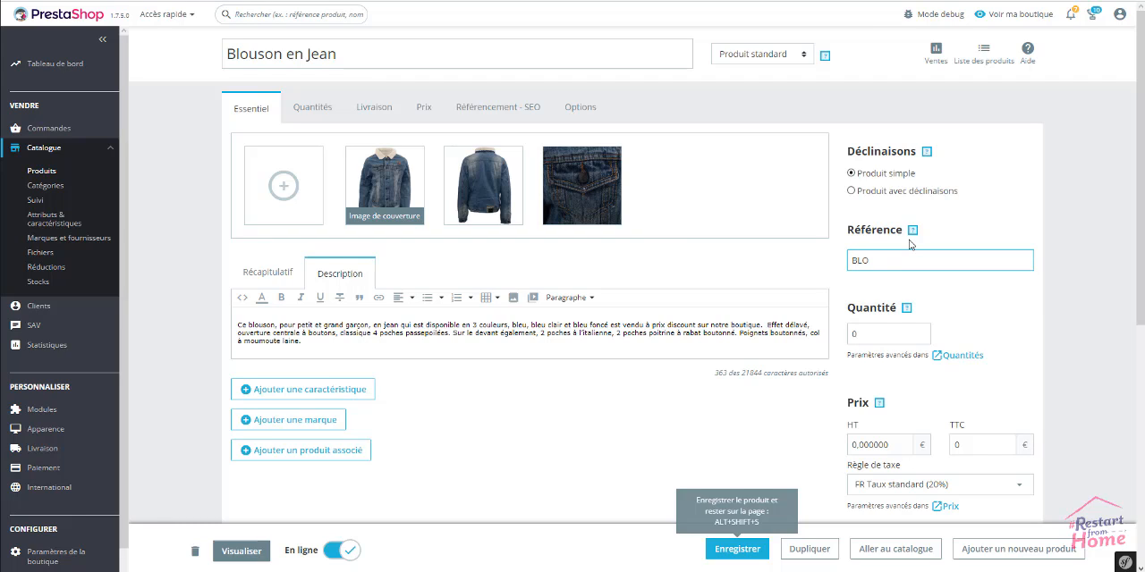
{"action": "key", "text": "BackSpace"}
Set the product's quantity to 120
{"action": "left_click", "coordinate": [887, 338]}
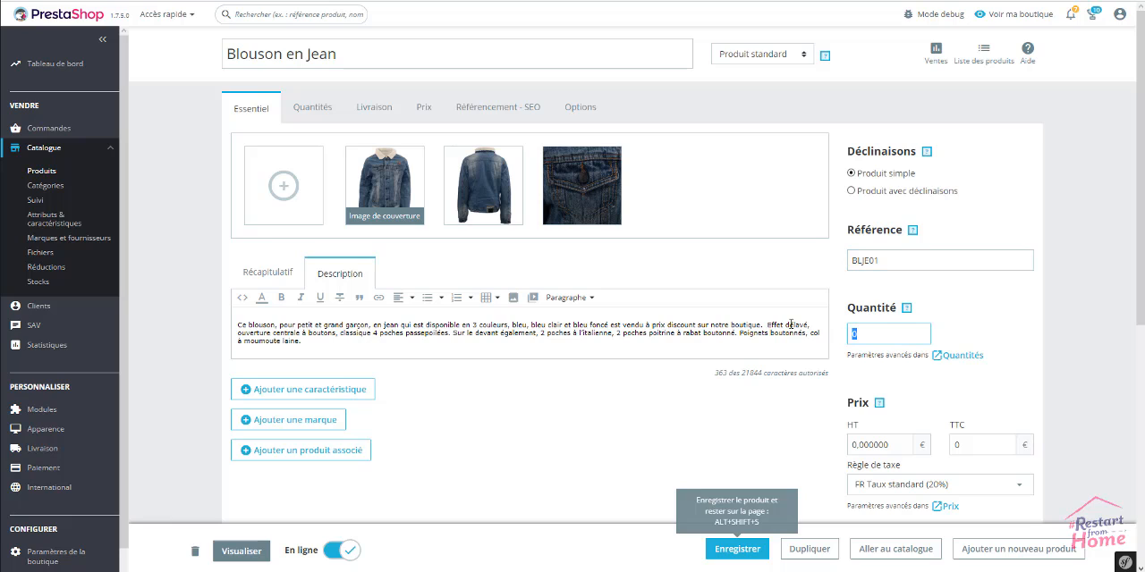
{"action": "type", "text": "12"}
{"action": "left_click", "coordinate": [1054, 330]}
Set the product's pre-tax (HT) price to 50 €
{"action": "scroll", "coordinate": [1043, 315], "scroll_direction": "down", "scroll_amount": 2}
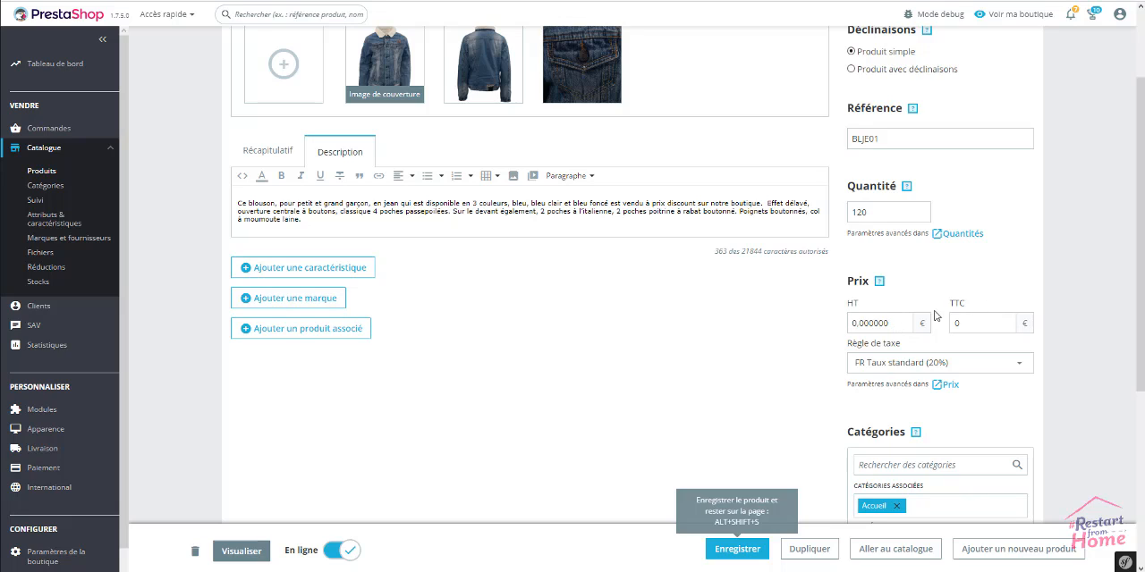
{"action": "left_click_drag", "start_coordinate": [997, 321], "coordinate": [950, 322]}
{"action": "type", "text": "909"}
{"action": "left_click_drag", "start_coordinate": [884, 324], "coordinate": [841, 326]}
{"action": "type", "text": "50"}
{"action": "left_click", "coordinate": [1105, 262]}
Associate the product with the categories Blouson Jean enfant, Blouson enfant and Mode enfant 6-10 ans
{"action": "scroll", "coordinate": [490, 353], "scroll_direction": "down", "scroll_amount": 3}
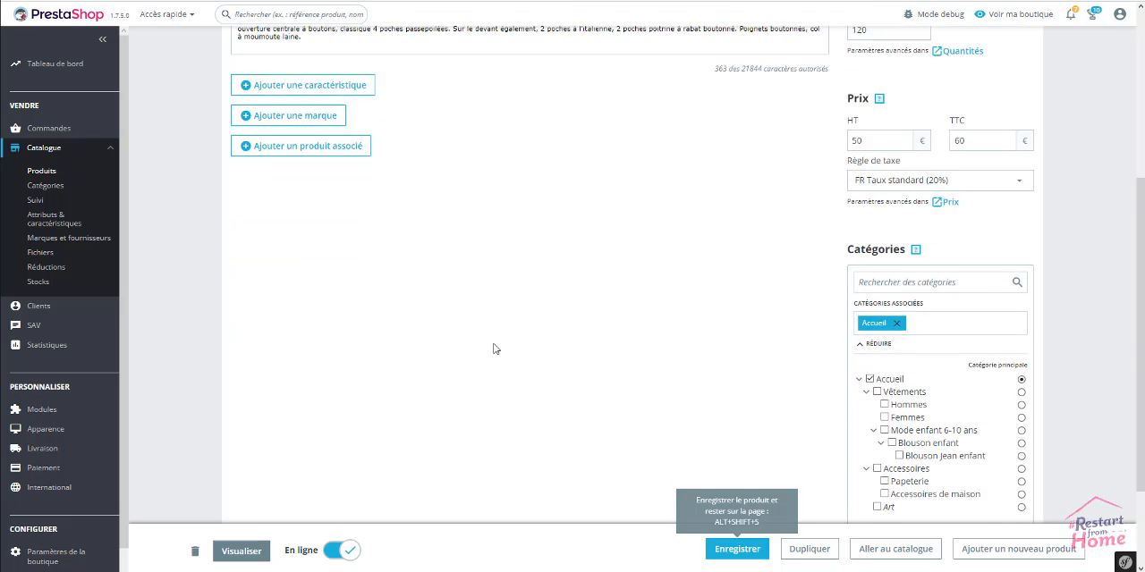
{"action": "scroll", "coordinate": [494, 348], "scroll_direction": "down", "scroll_amount": 1}
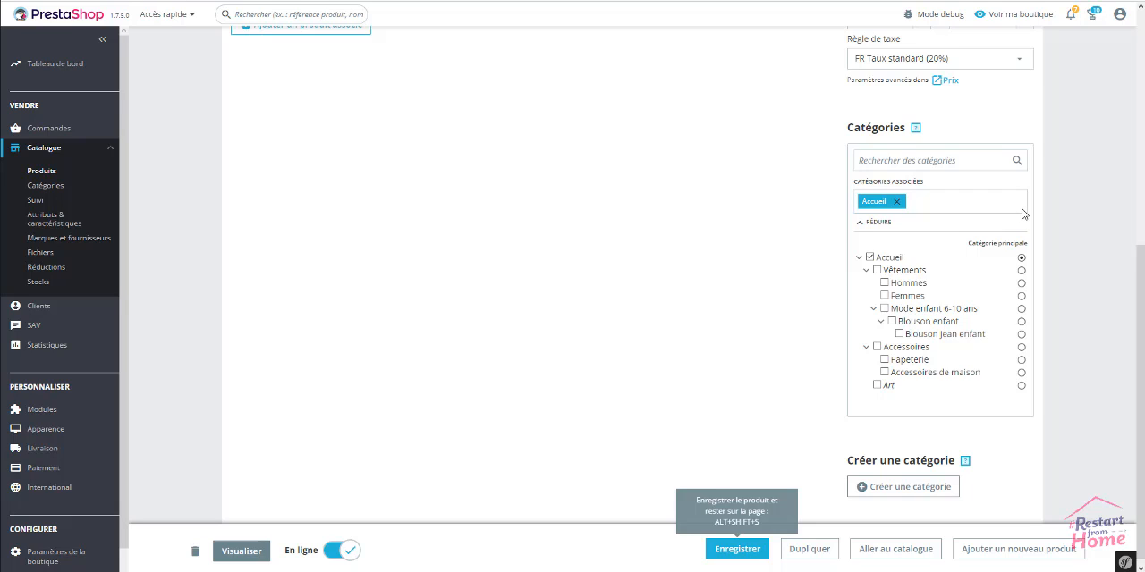
{"action": "left_click", "coordinate": [899, 334]}
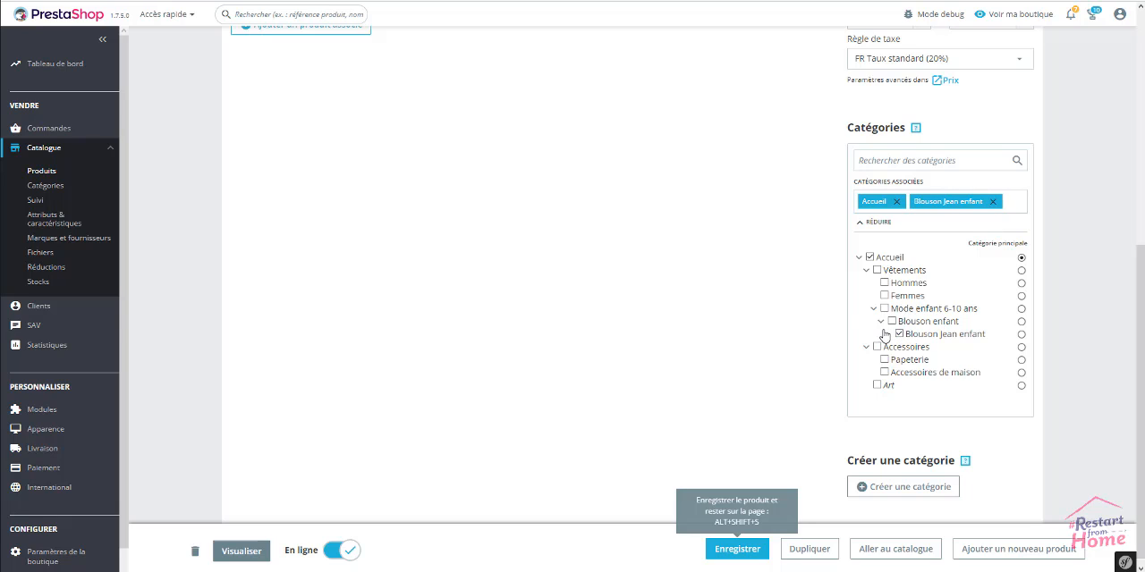
{"action": "left_click", "coordinate": [892, 322]}
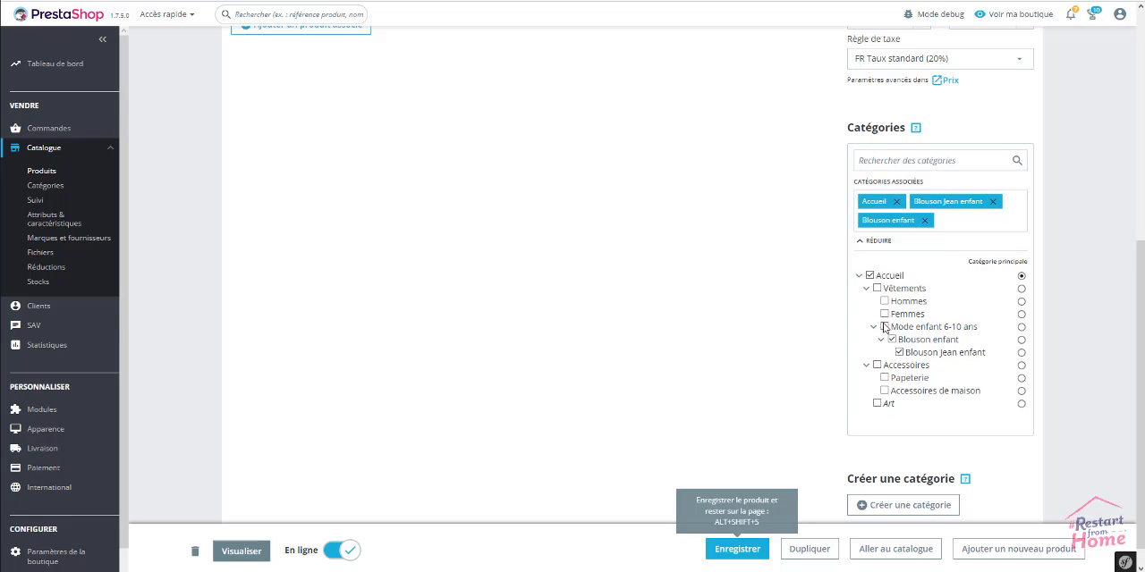
{"action": "left_click", "coordinate": [885, 327]}
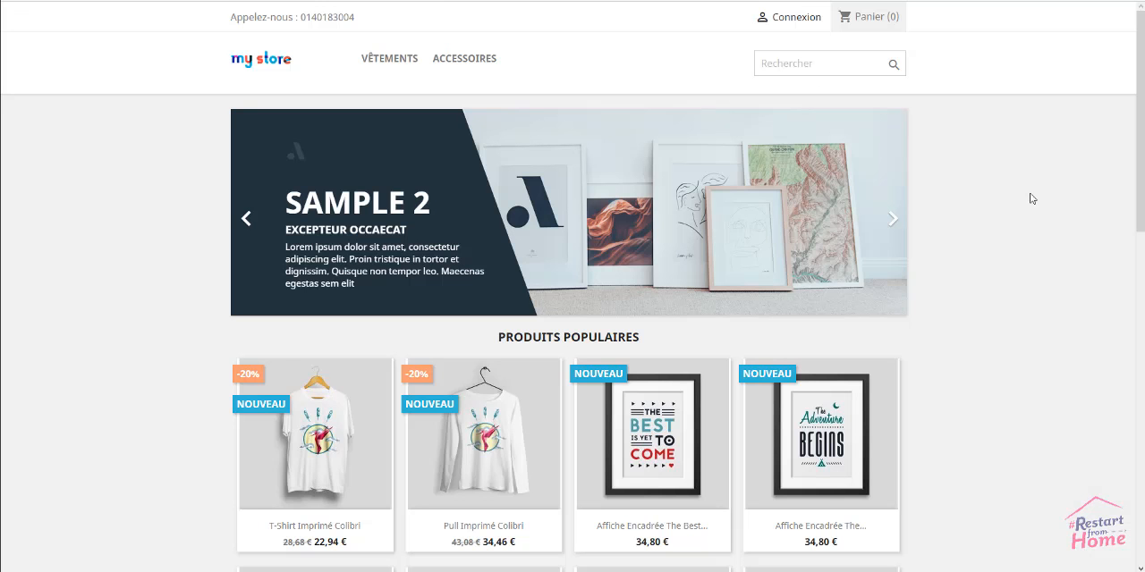
Examine the popular products section on the shop's home page and compare it with the product's associated categories
{"action": "scroll", "coordinate": [1024, 201], "scroll_direction": "down", "scroll_amount": 3}
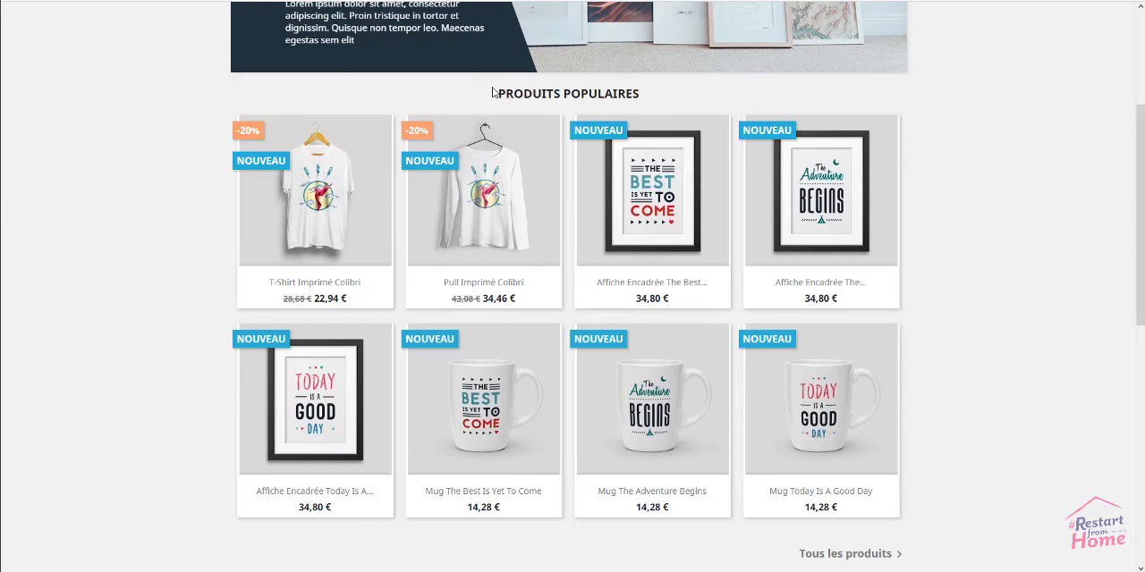
{"action": "left_click_drag", "start_coordinate": [495, 94], "coordinate": [654, 100]}
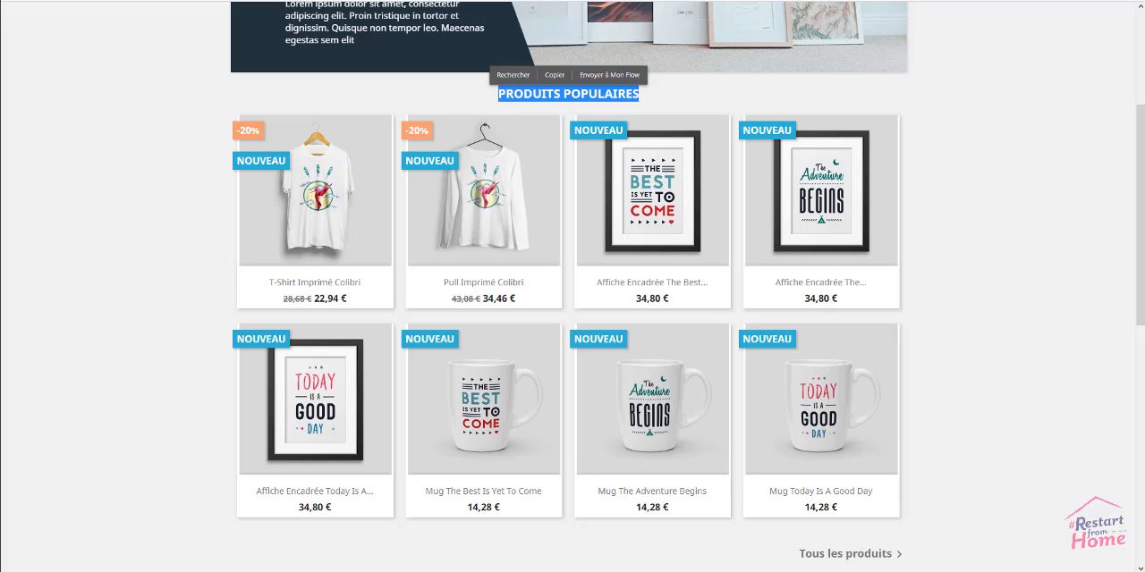
{"action": "key", "text": "ctrl+Tab"}
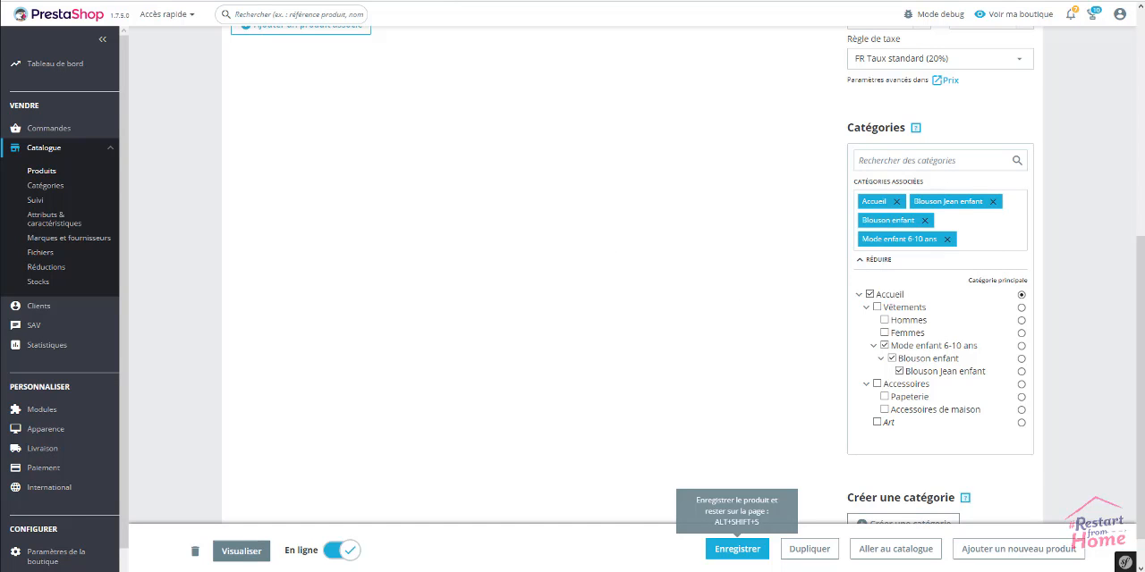
{"action": "key", "text": "ctrl+shift+Tab"}
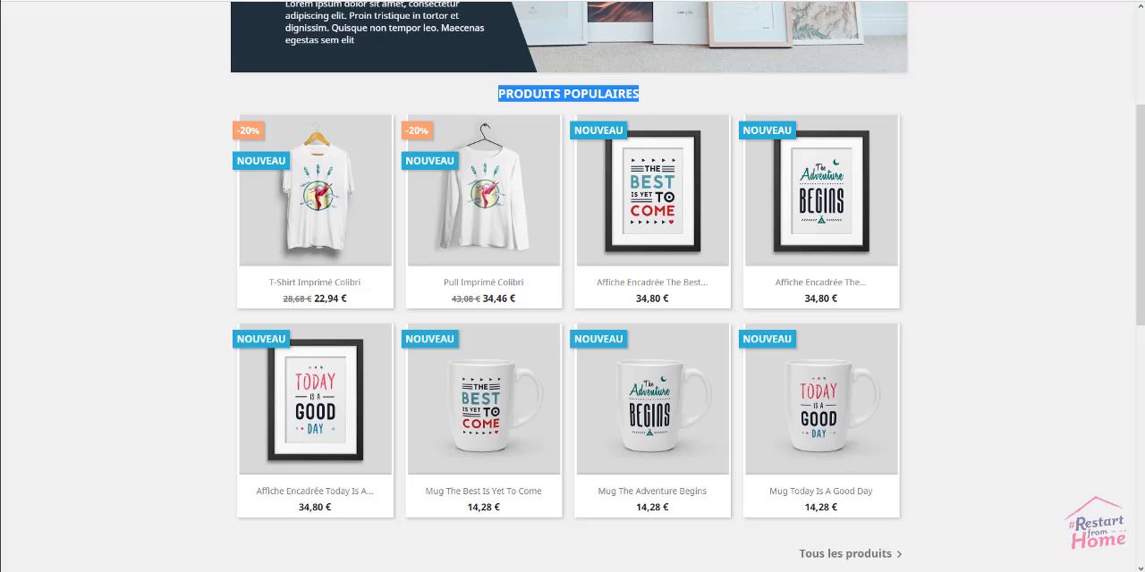
{"action": "left_click", "coordinate": [164, 198]}
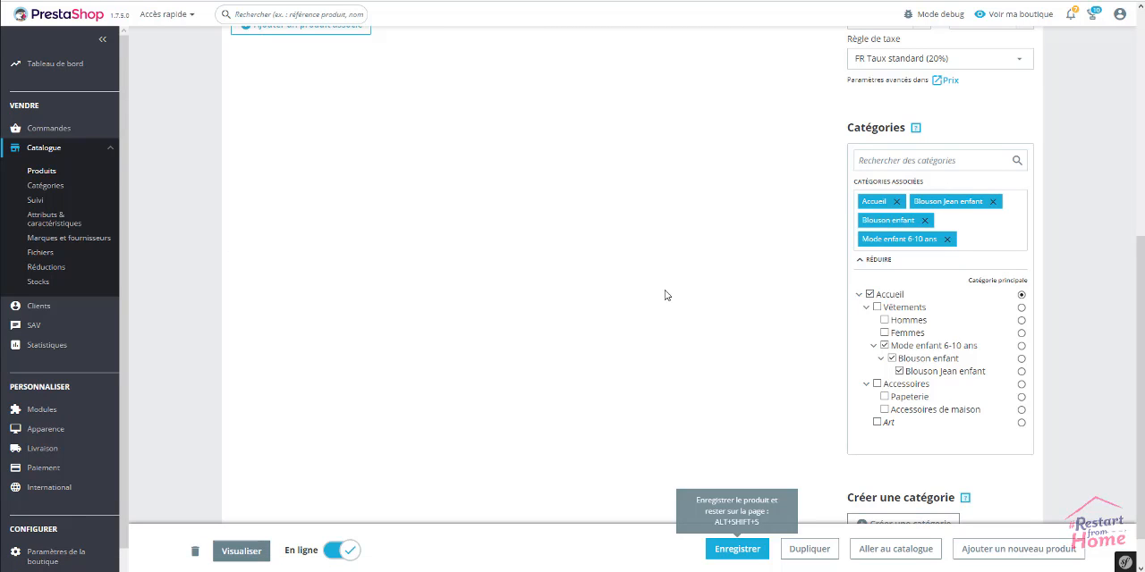
Save the product and open the Blouson Jean enfant category from the reloaded shop home page
{"action": "left_click", "coordinate": [737, 549]}
{"action": "left_click", "coordinate": [559, 1]}
{"action": "right_click", "coordinate": [121, 187]}
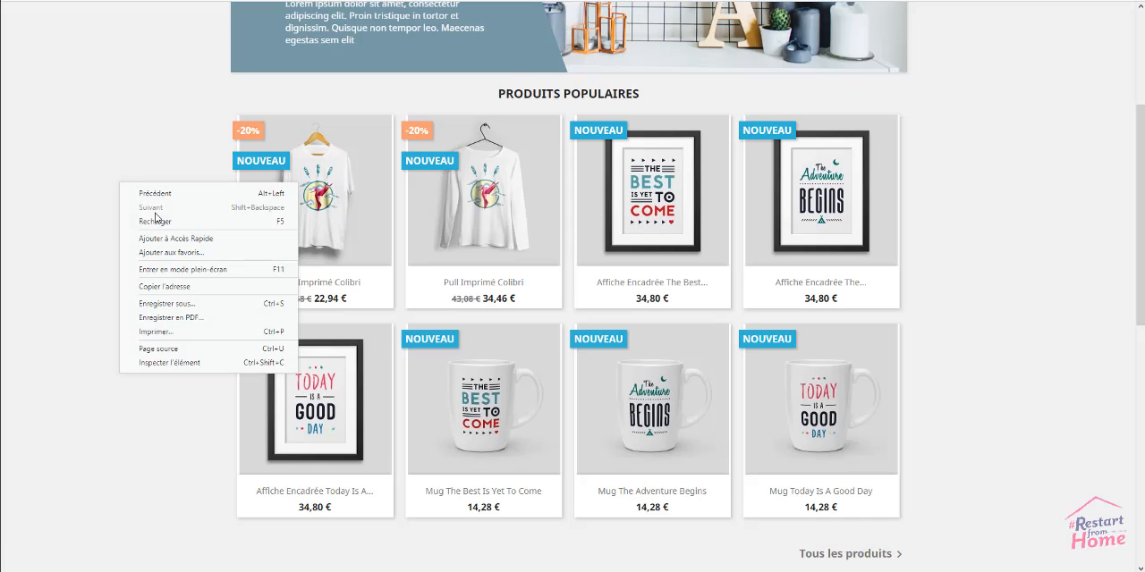
{"action": "left_click", "coordinate": [157, 225]}
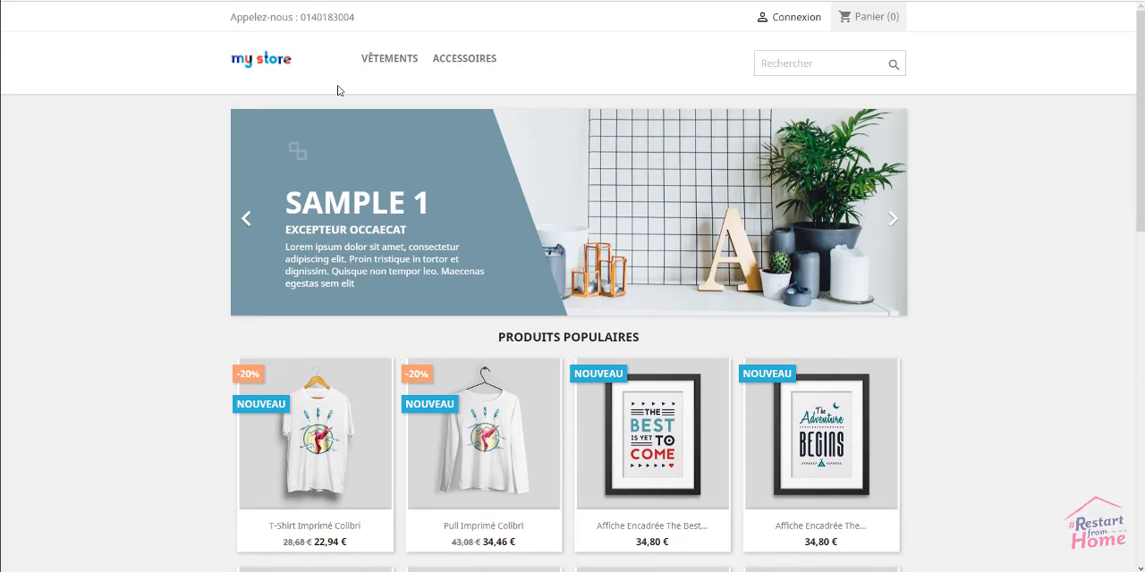
{"action": "mouse_move", "coordinate": [376, 68]}
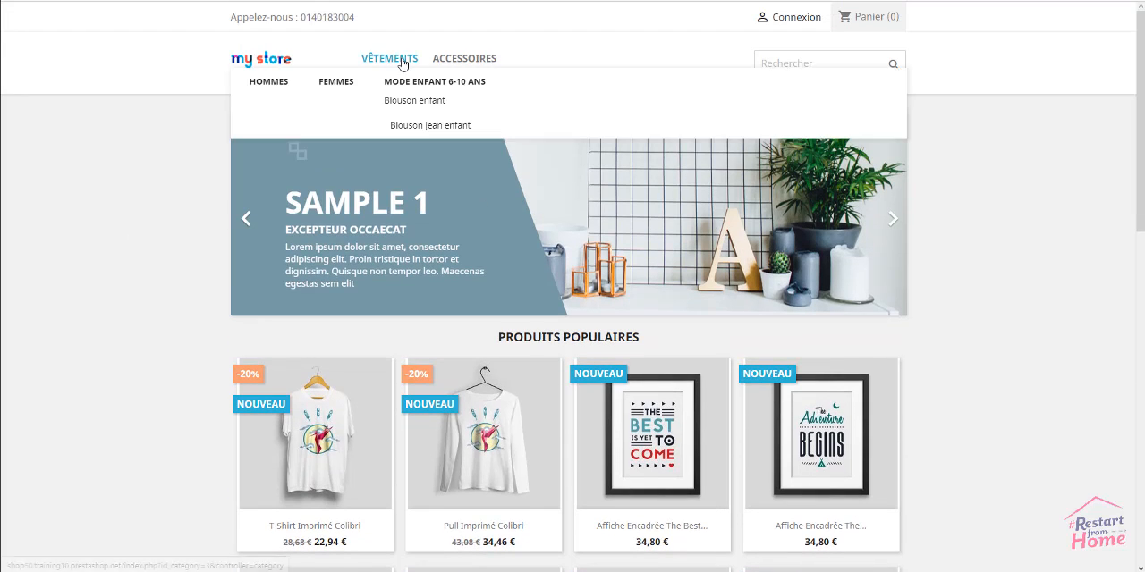
{"action": "left_click", "coordinate": [424, 128]}
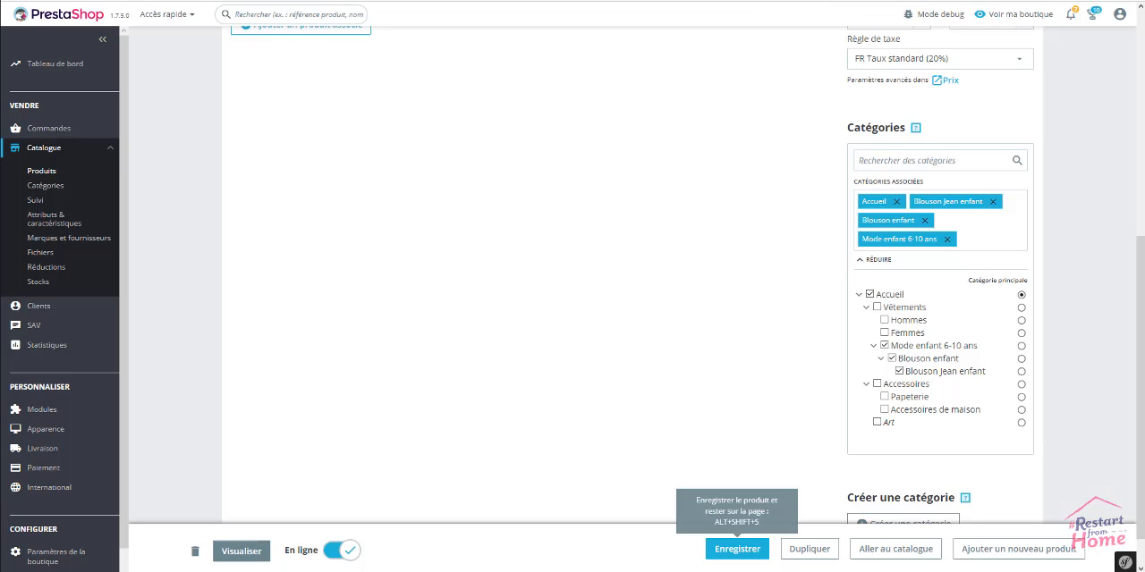
Open the attributes and features page in a new browser tab and display the list of features
{"action": "scroll", "coordinate": [614, 475], "scroll_direction": "up", "scroll_amount": 3}
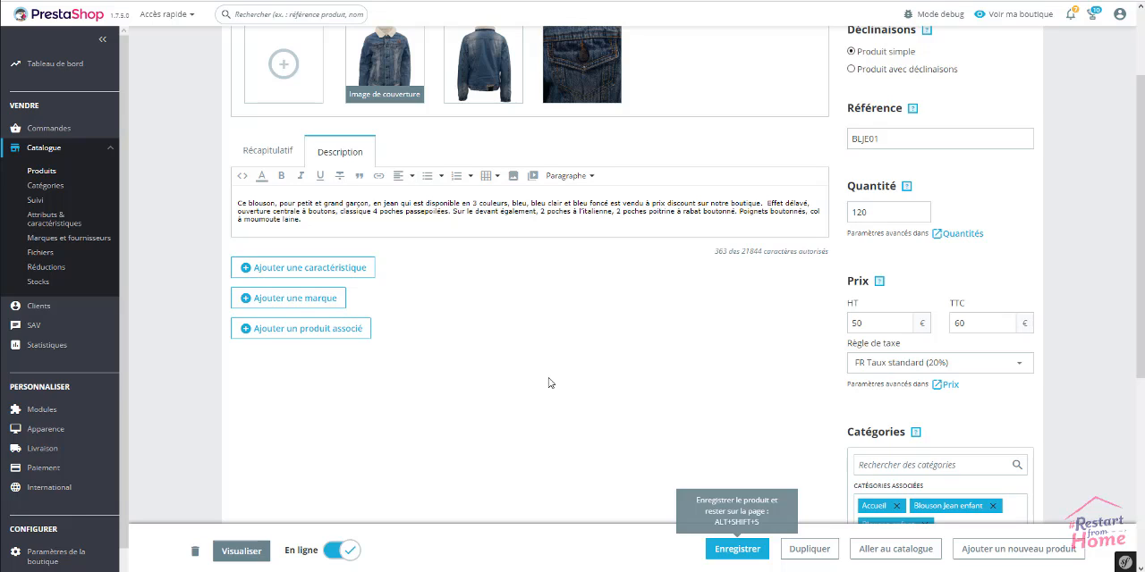
{"action": "right_click", "coordinate": [48, 221]}
{"action": "left_click", "coordinate": [70, 229]}
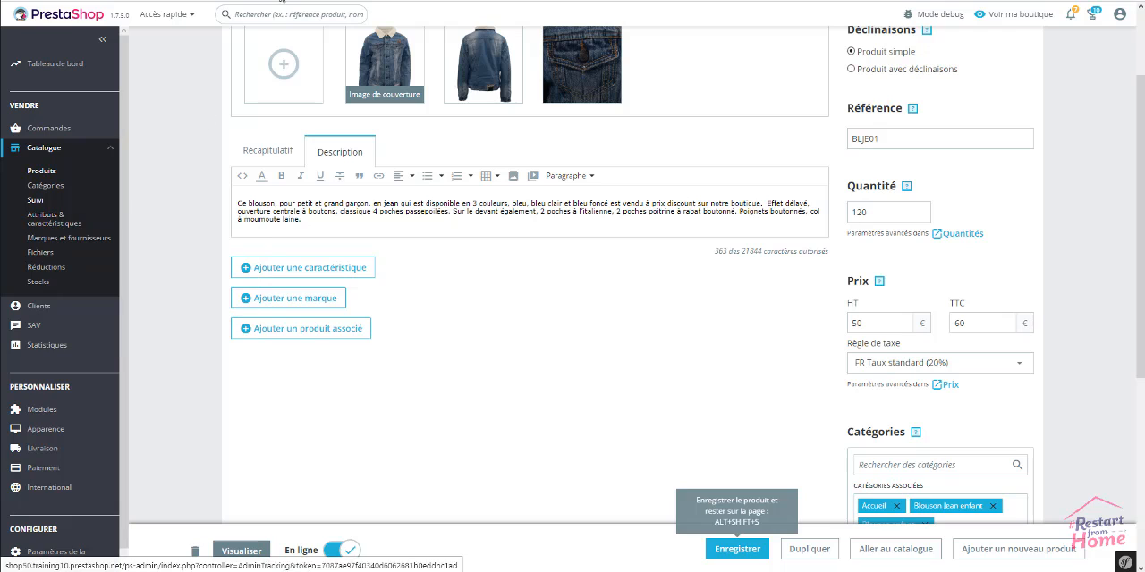
{"action": "left_click", "coordinate": [281, 0]}
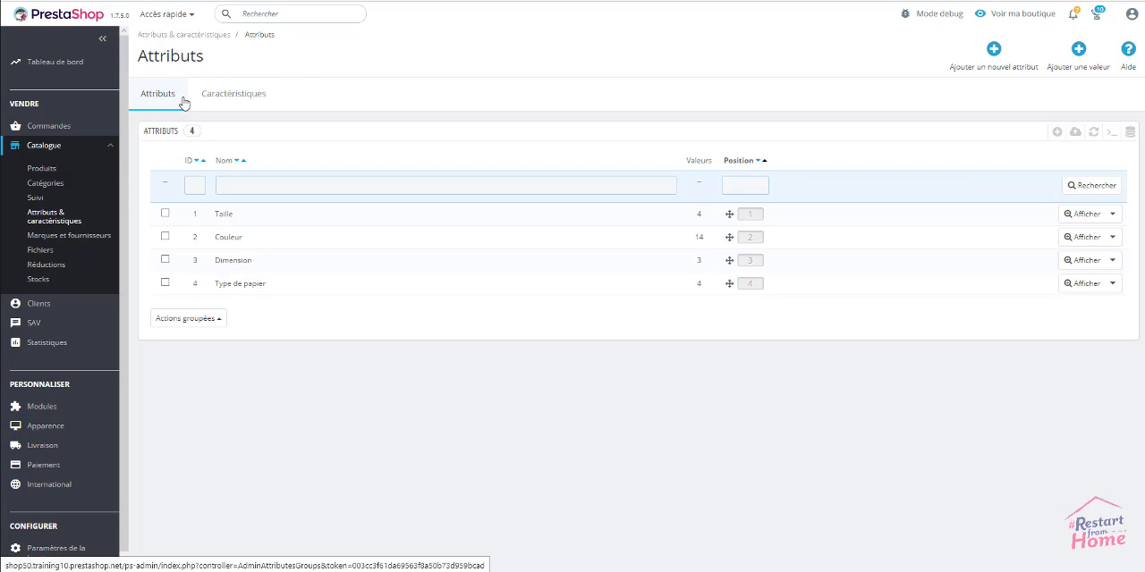
{"action": "left_click", "coordinate": [231, 99]}
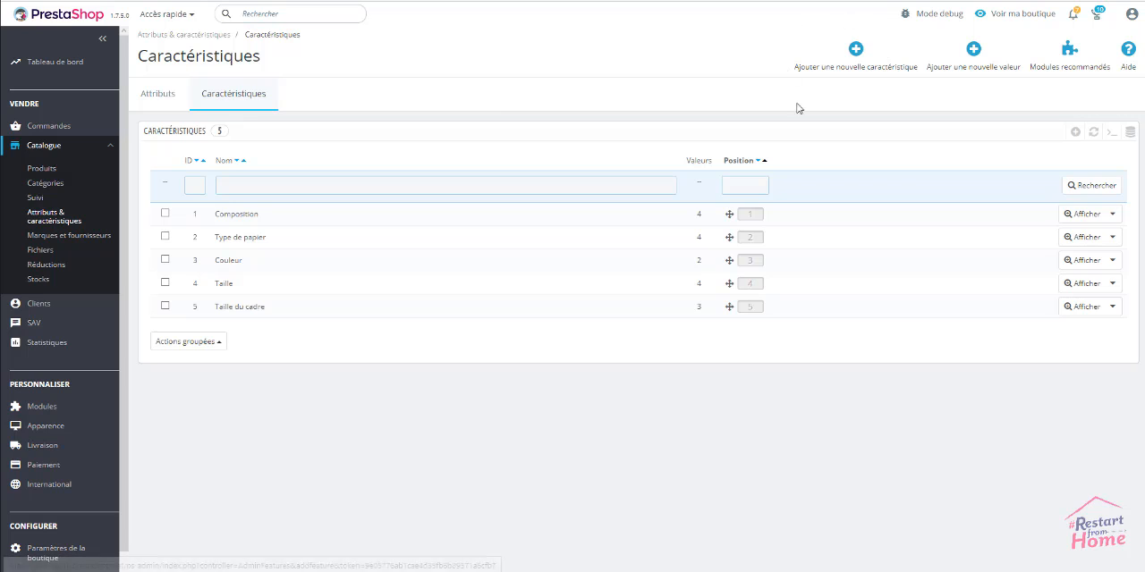
Create and save a new feature named Fabrication
{"action": "left_click", "coordinate": [856, 55]}
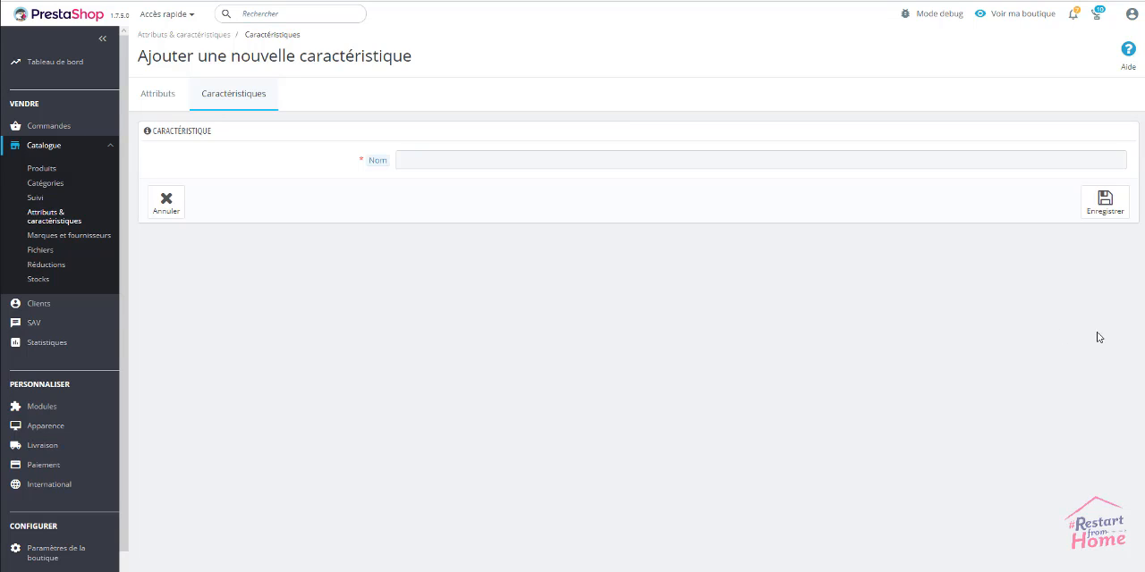
{"action": "left_click", "coordinate": [416, 156]}
{"action": "type", "text": "Fabrication"}
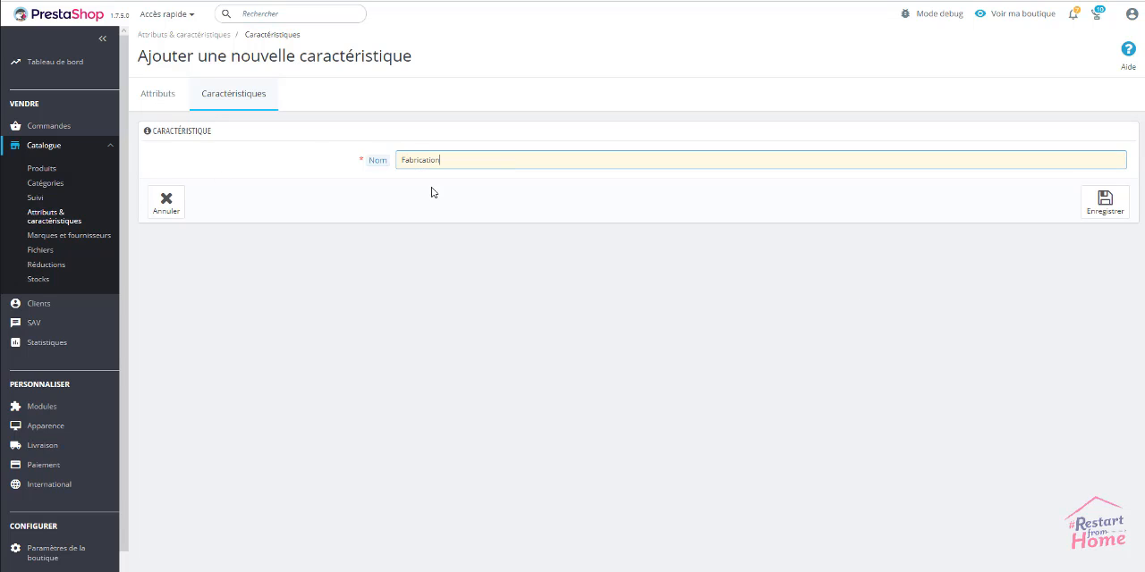
{"action": "left_click", "coordinate": [432, 187]}
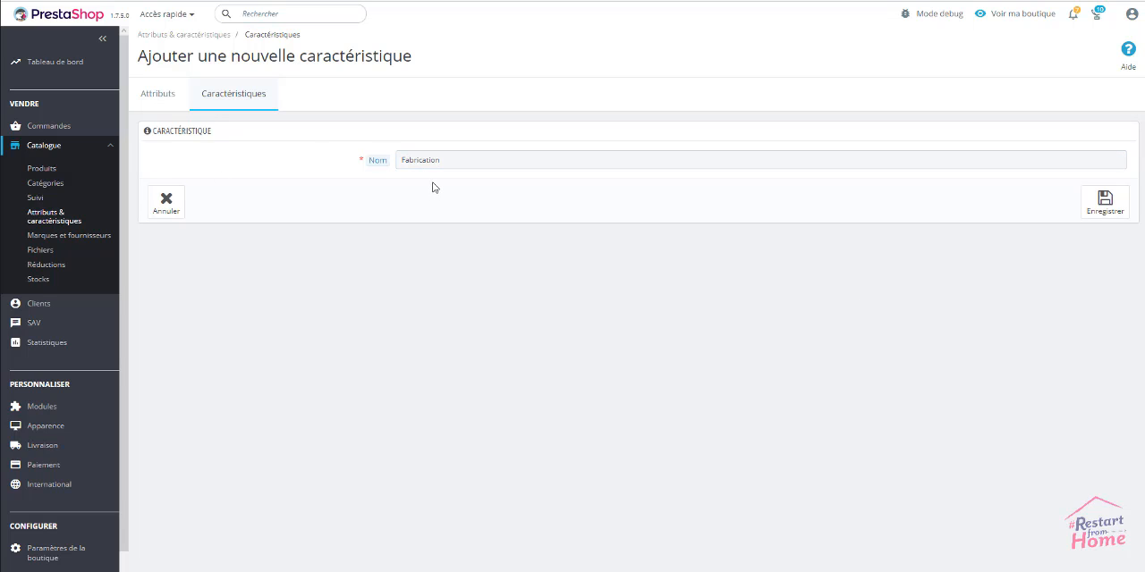
{"action": "left_click", "coordinate": [1105, 207]}
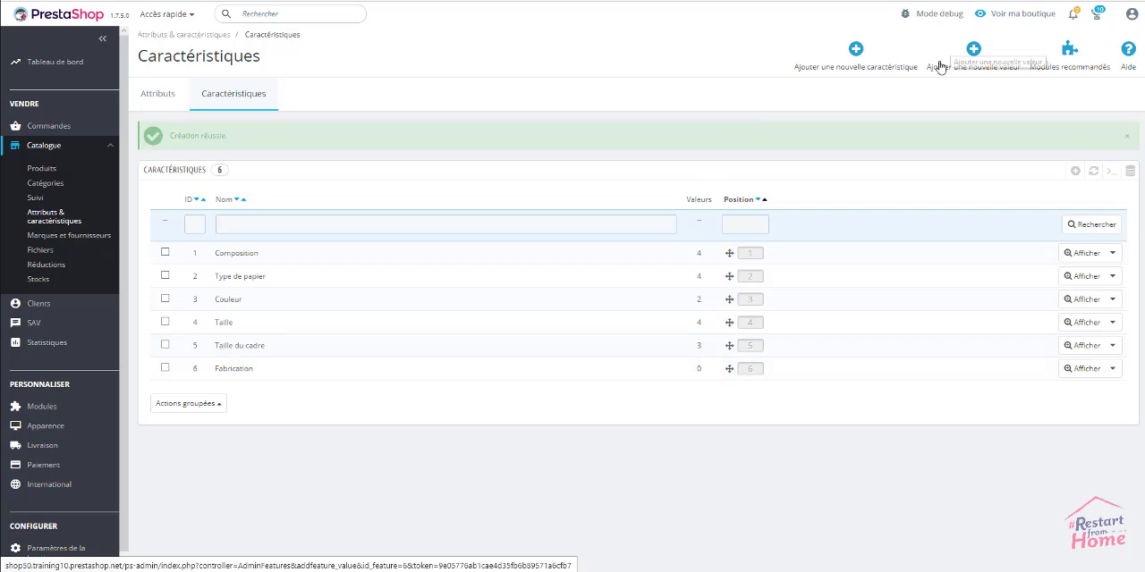
Add the value Espagne to the Fabrication feature and save it to continue with another value
{"action": "left_click", "coordinate": [973, 52]}
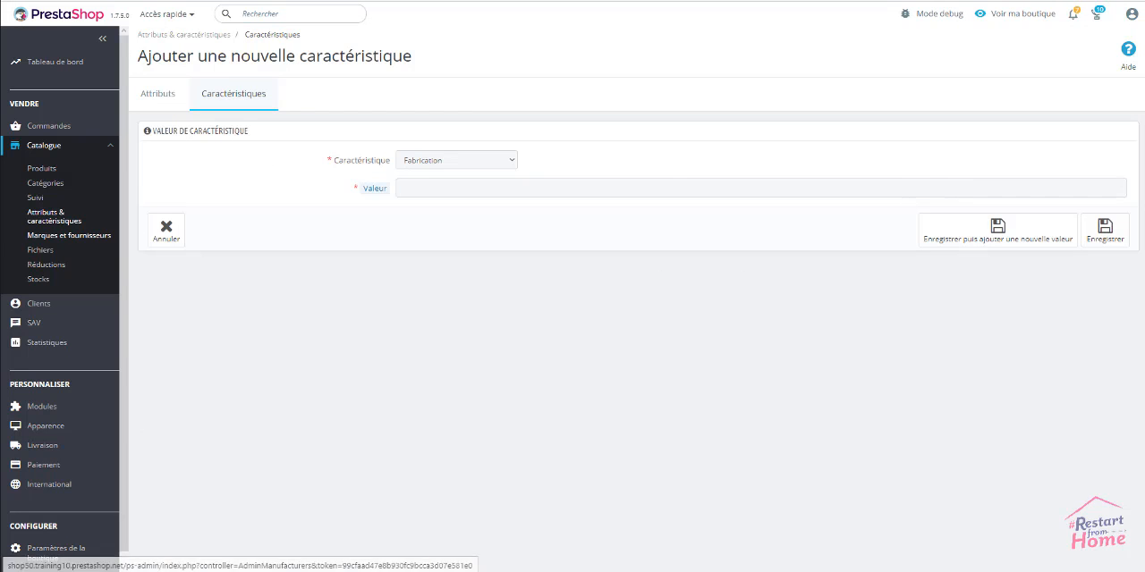
{"action": "left_click_drag", "start_coordinate": [70, 236], "coordinate": [598, 187]}
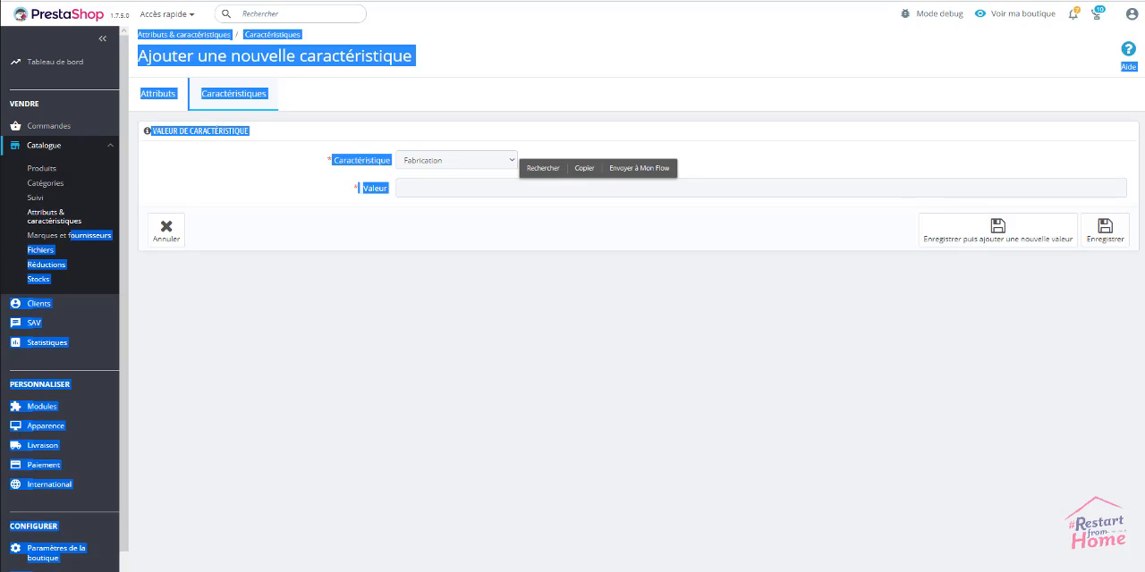
{"action": "left_click", "coordinate": [604, 313]}
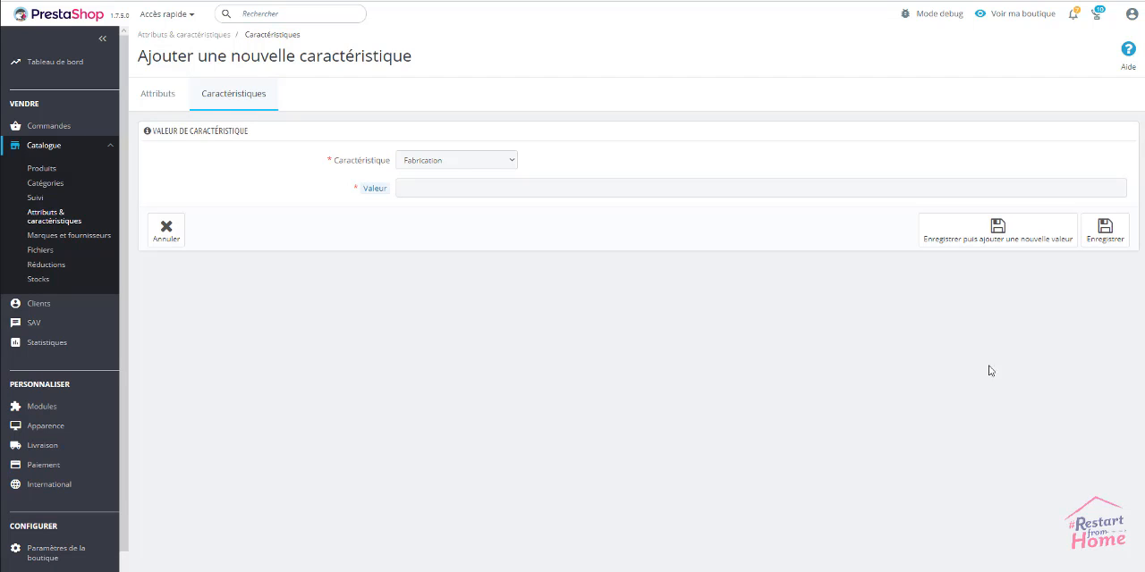
{"action": "left_click", "coordinate": [603, 189]}
{"action": "type", "text": "Espagne"}
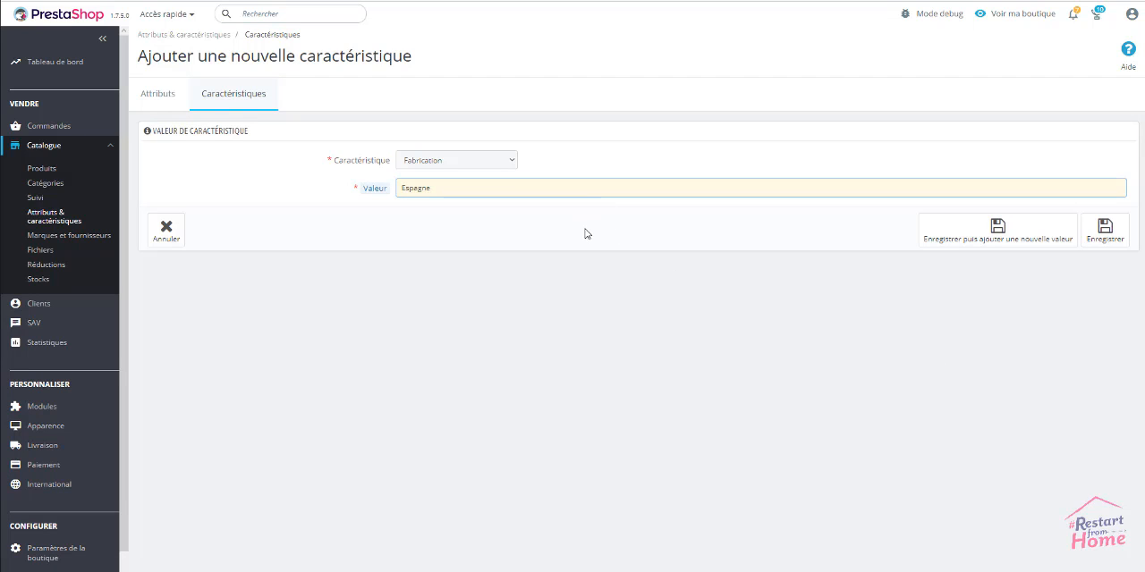
{"action": "left_click", "coordinate": [586, 234]}
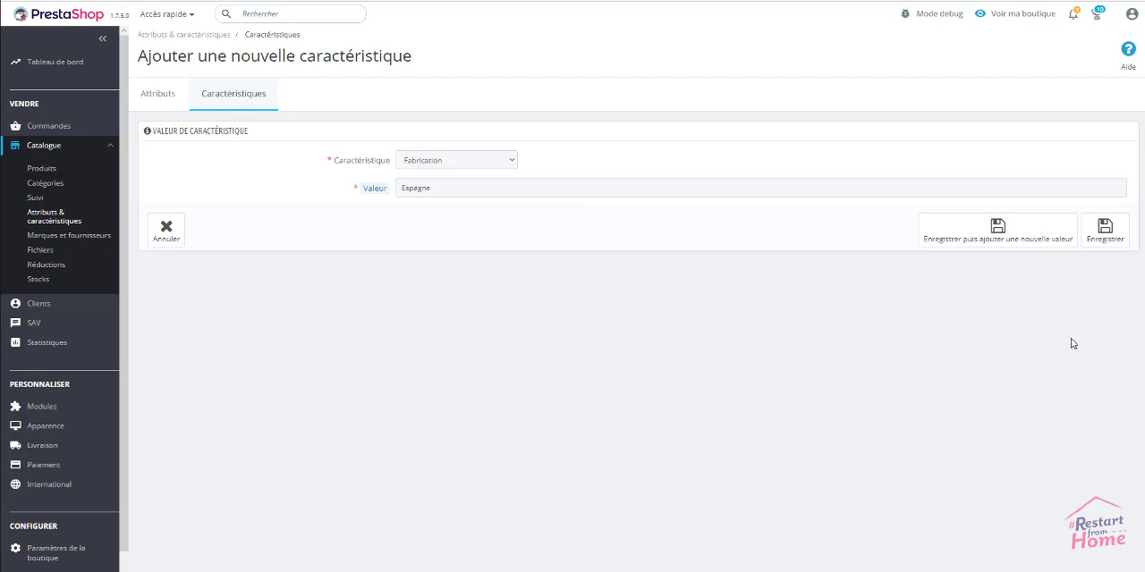
{"action": "left_click", "coordinate": [975, 232]}
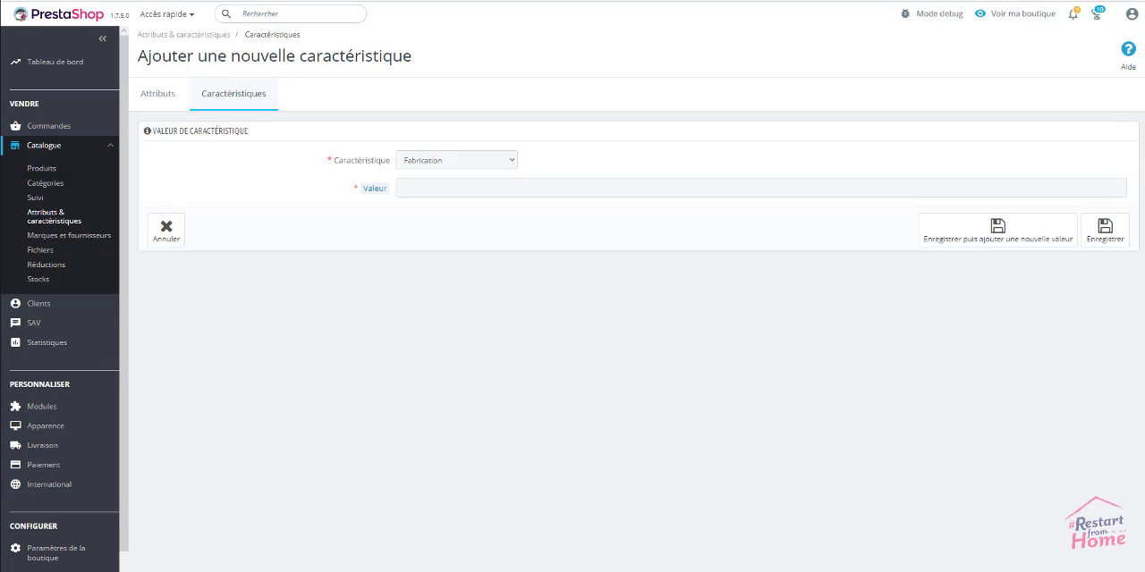
Add the values France and Italie to the Fabrication feature and save them
{"action": "left_click", "coordinate": [712, 186]}
{"action": "type", "text": "France"}
{"action": "left_click", "coordinate": [998, 242]}
{"action": "left_click", "coordinate": [885, 187]}
{"action": "type", "text": "Italie"}
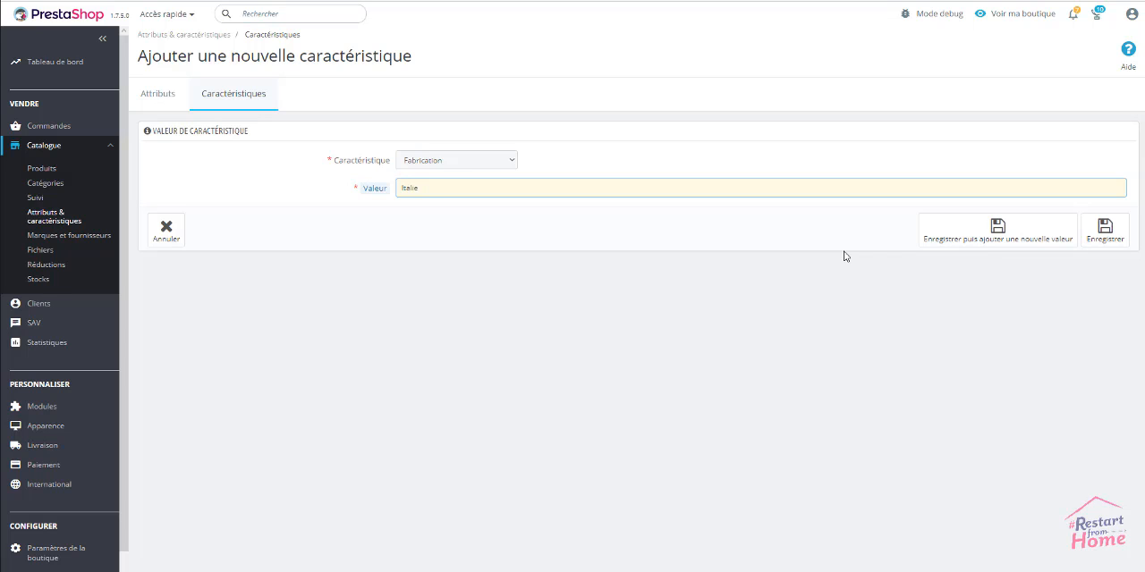
{"action": "left_click", "coordinate": [1107, 237]}
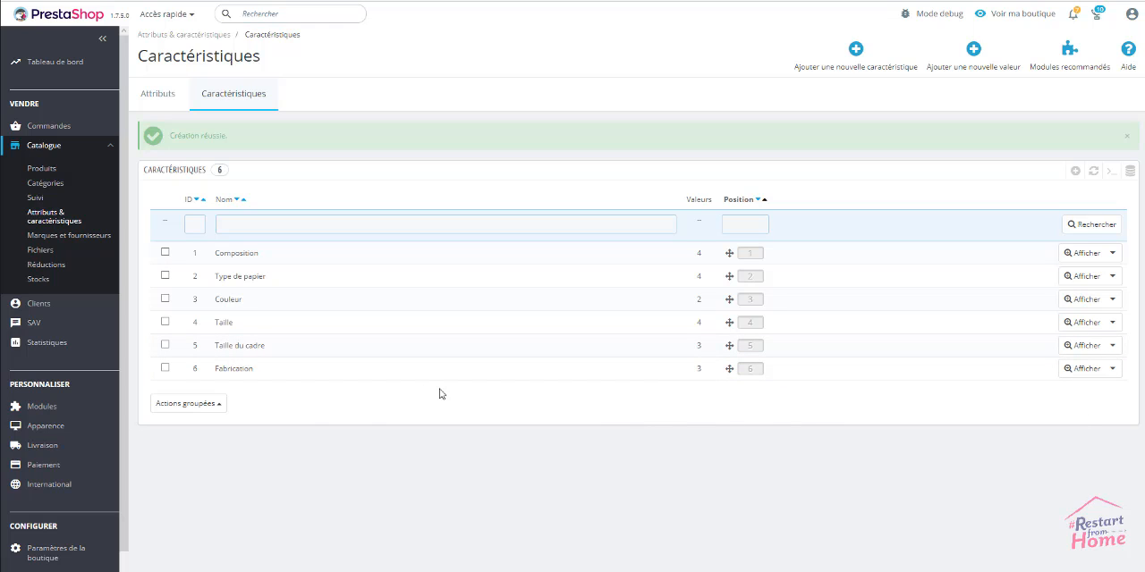
Review the Fabrication feature's values and the extra actions offered for Espagne, and return to the feature list
{"action": "left_click", "coordinate": [240, 373]}
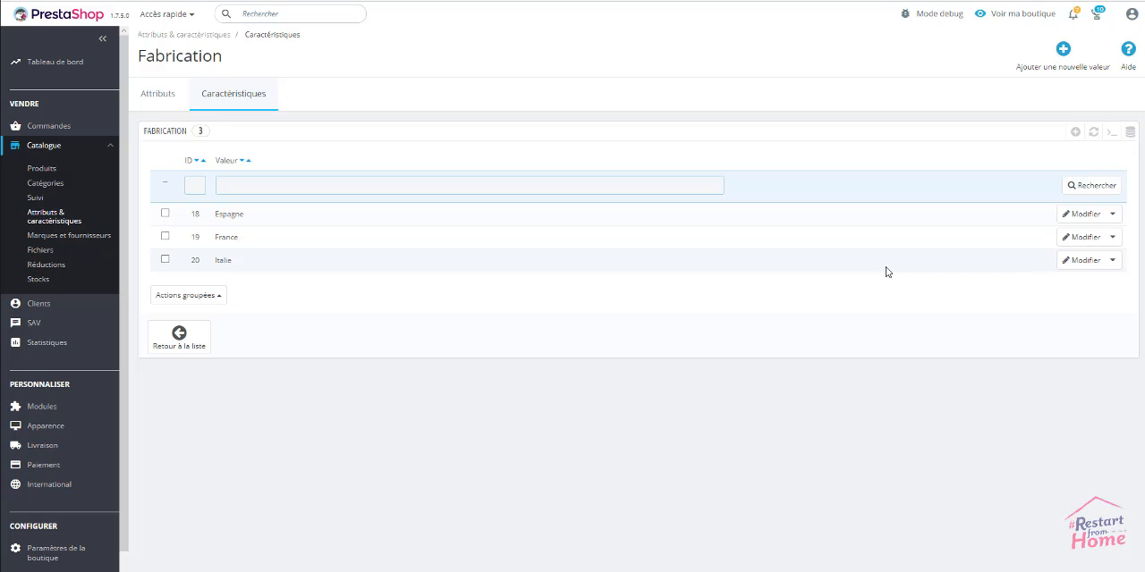
{"action": "left_click", "coordinate": [1113, 214]}
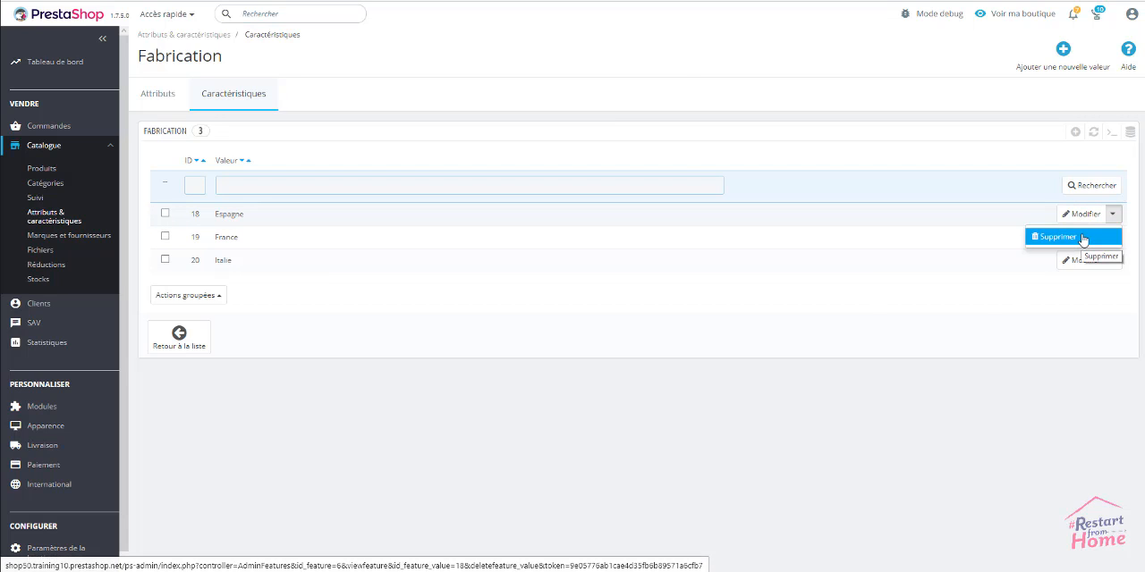
{"action": "left_click", "coordinate": [933, 345]}
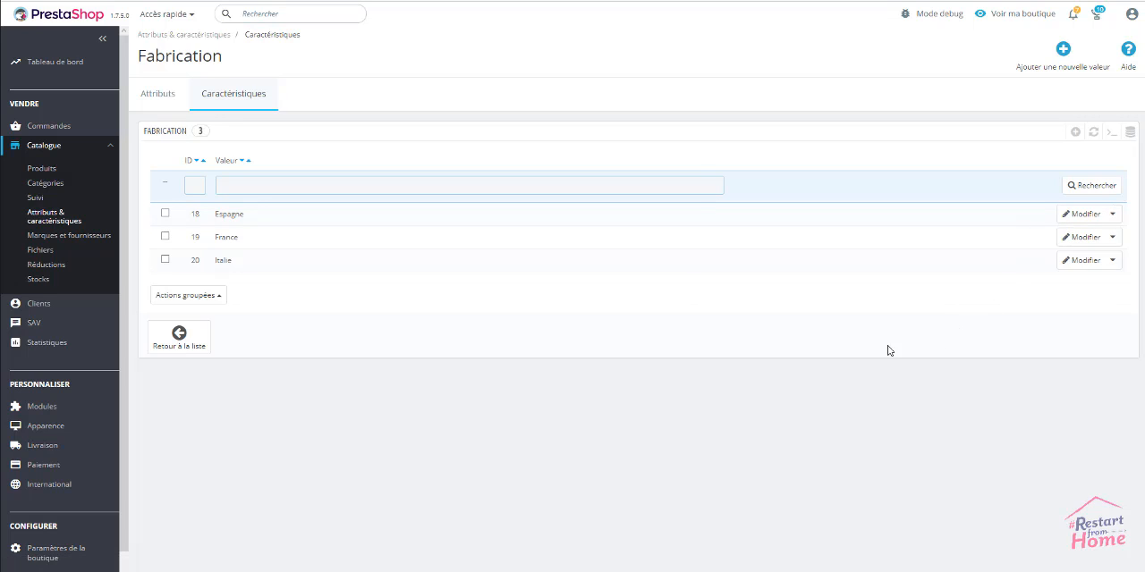
{"action": "left_click", "coordinate": [183, 347]}
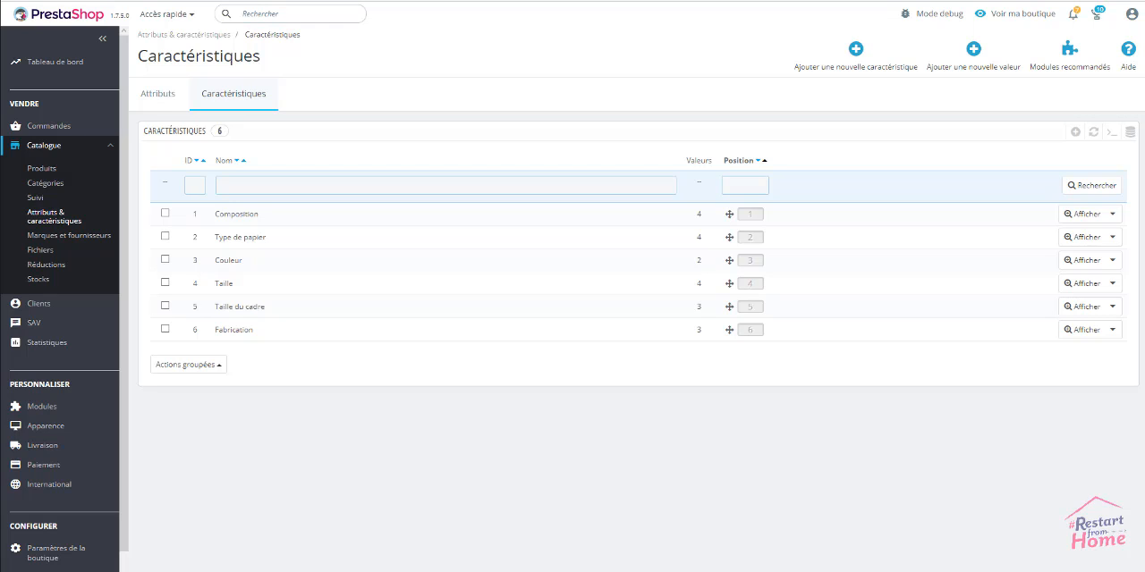
Create and save a new feature named Lavable en machine
{"action": "left_click", "coordinate": [851, 57]}
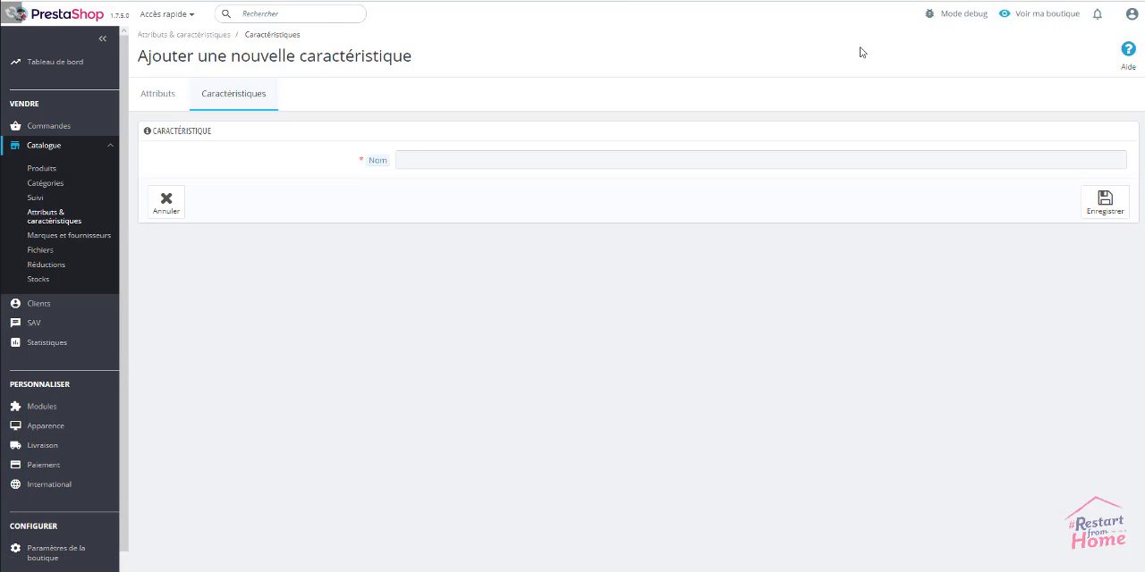
{"action": "left_click", "coordinate": [462, 161]}
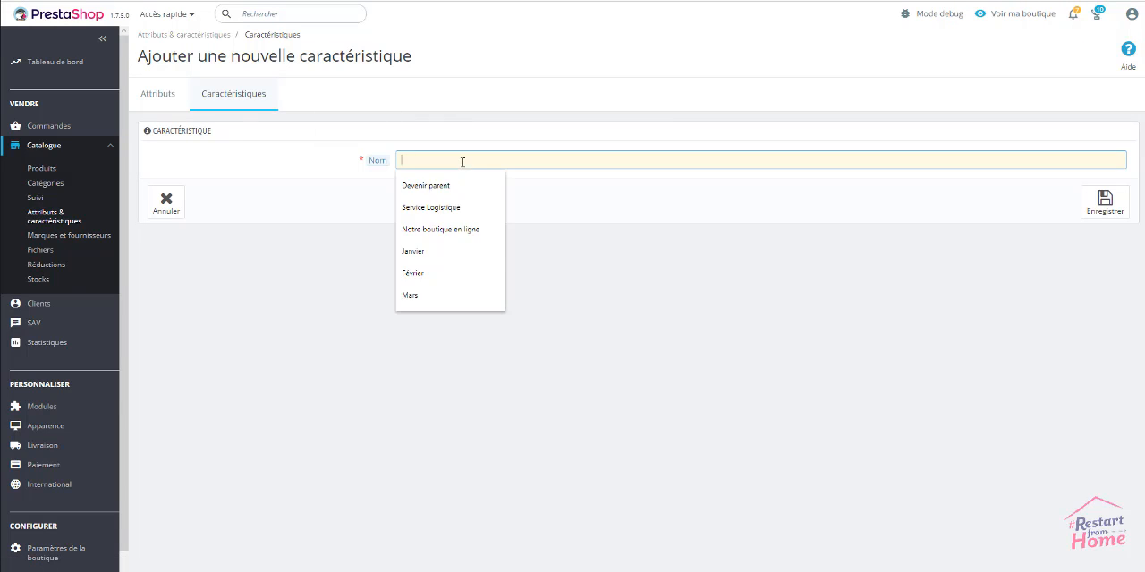
{"action": "left_click", "coordinate": [453, 231]}
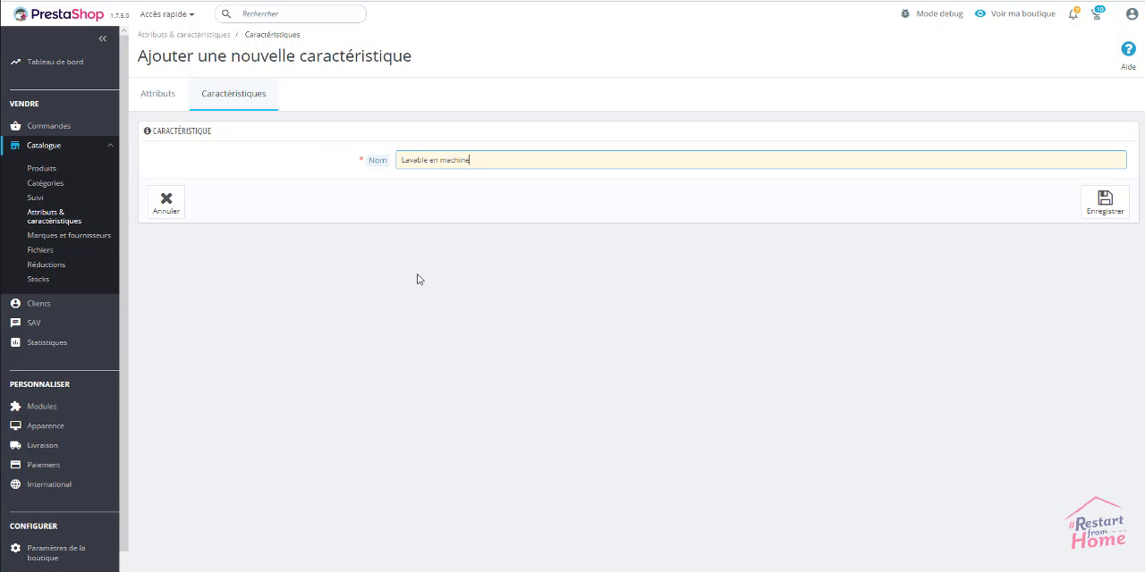
{"action": "left_click", "coordinate": [1100, 215]}
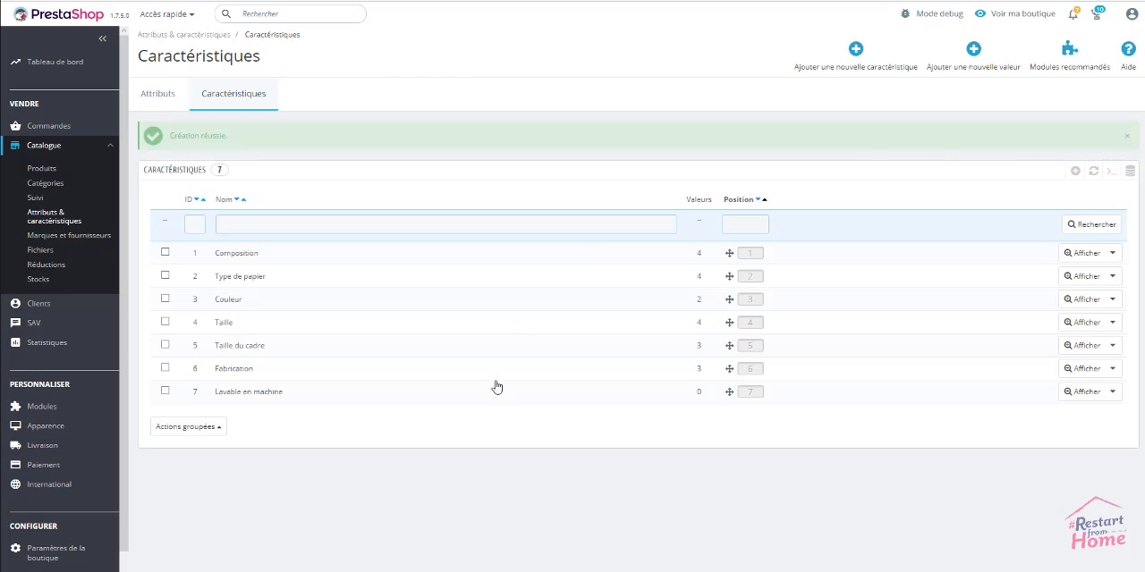
Add the value A 30° to the Lavable en machine feature and save it to continue with another value
{"action": "left_click", "coordinate": [973, 50]}
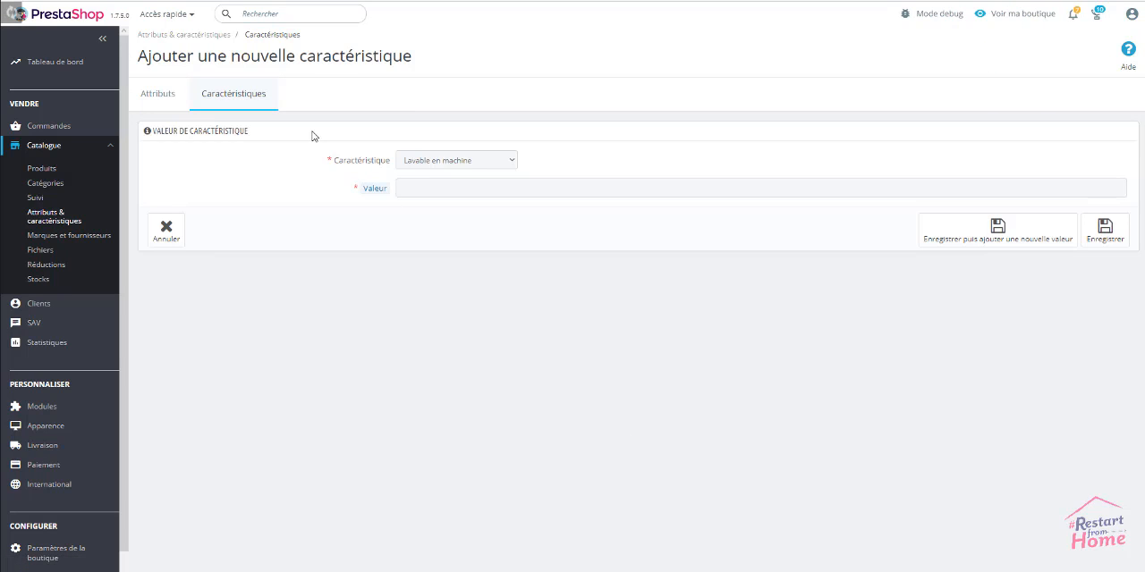
{"action": "left_click", "coordinate": [413, 189]}
{"action": "type", "text": "A 30°"}
{"action": "left_click", "coordinate": [437, 246]}
{"action": "left_click", "coordinate": [997, 234]}
Add the values A 60° and A 90° to the Lavable en machine feature and save them
{"action": "left_click", "coordinate": [862, 188]}
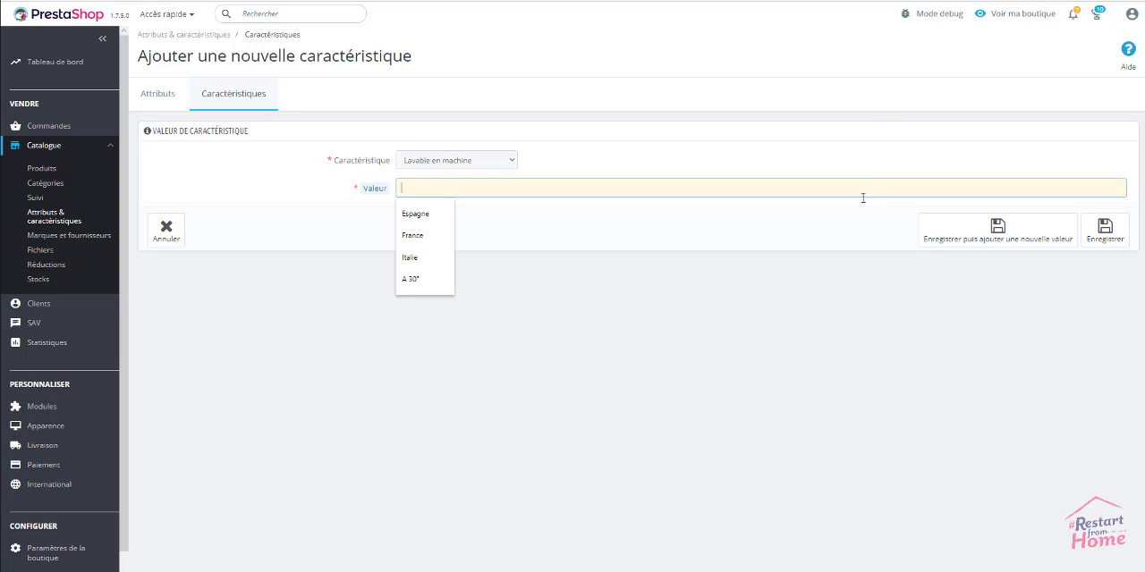
{"action": "type", "text": "A 60°"}
{"action": "left_click", "coordinate": [828, 237]}
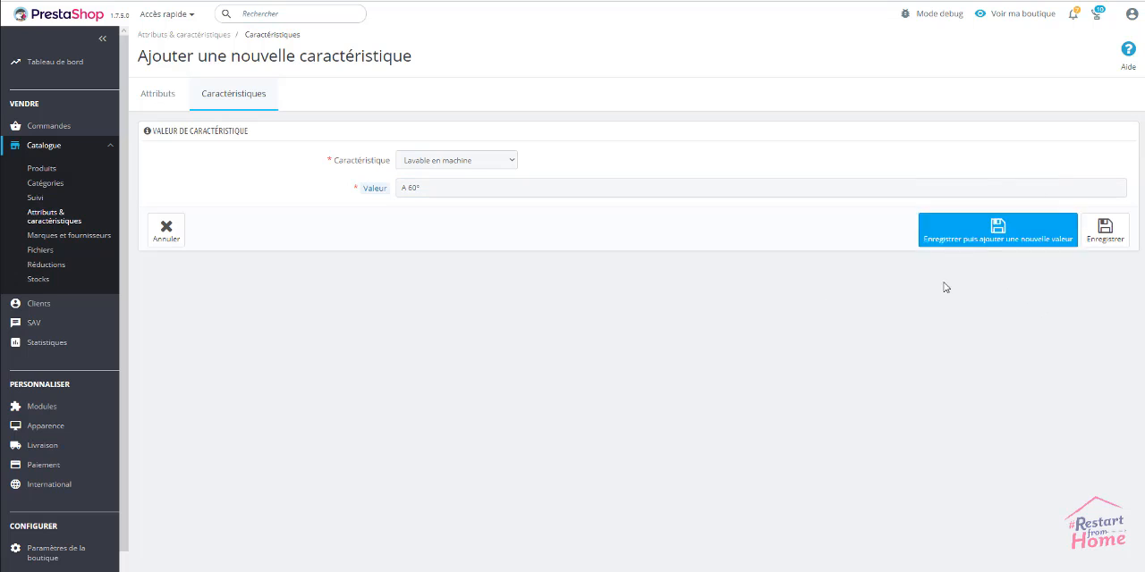
{"action": "left_click", "coordinate": [999, 232]}
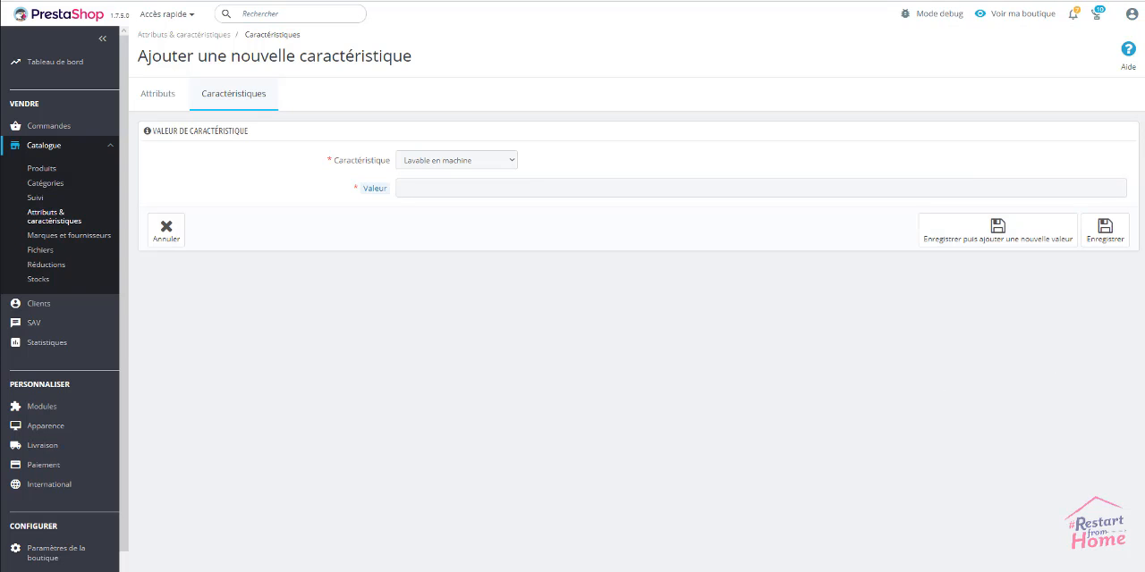
{"action": "left_click", "coordinate": [1008, 185]}
{"action": "type", "text": "A 90°"}
{"action": "left_click", "coordinate": [1088, 263]}
{"action": "left_click", "coordinate": [1109, 233]}
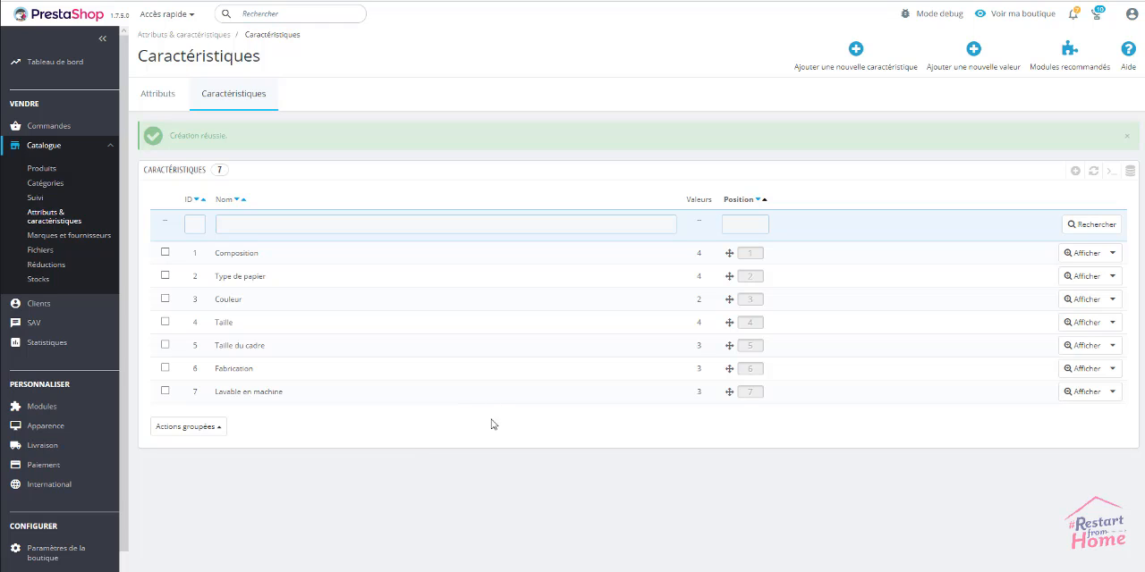
Add the value 100% coton to the existing Composition feature and save it to continue with another value
{"action": "left_click", "coordinate": [259, 255]}
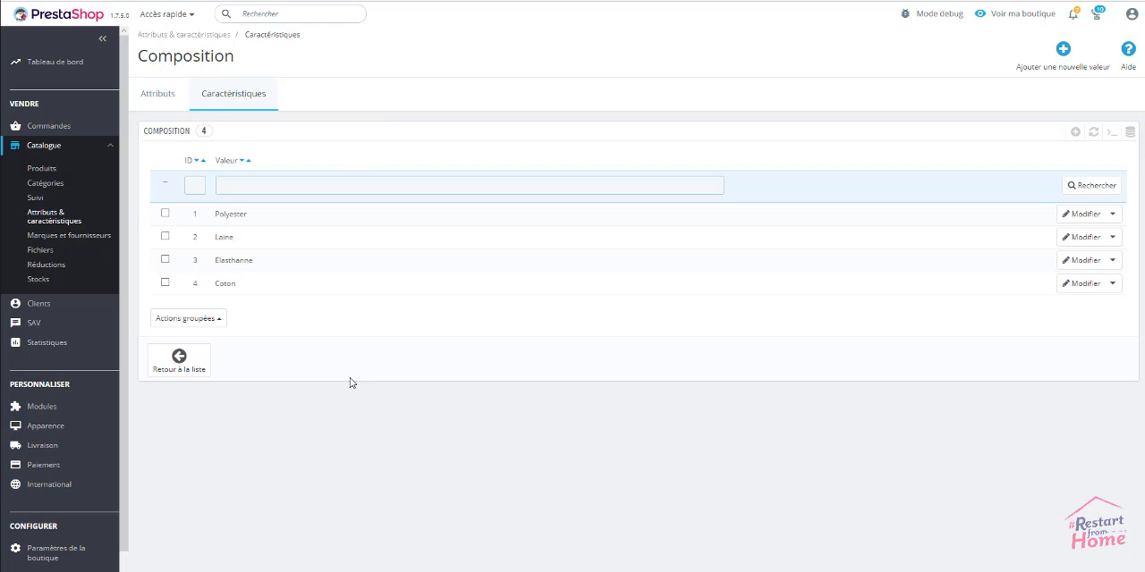
{"action": "left_click", "coordinate": [1063, 51]}
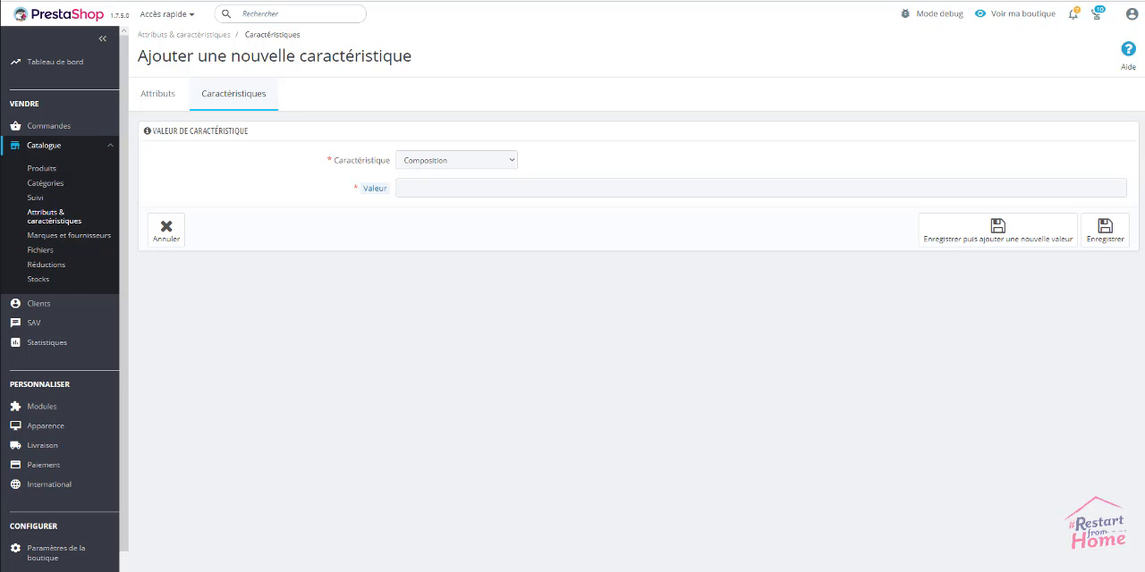
{"action": "left_click", "coordinate": [862, 184]}
{"action": "type", "text": "100% coton"}
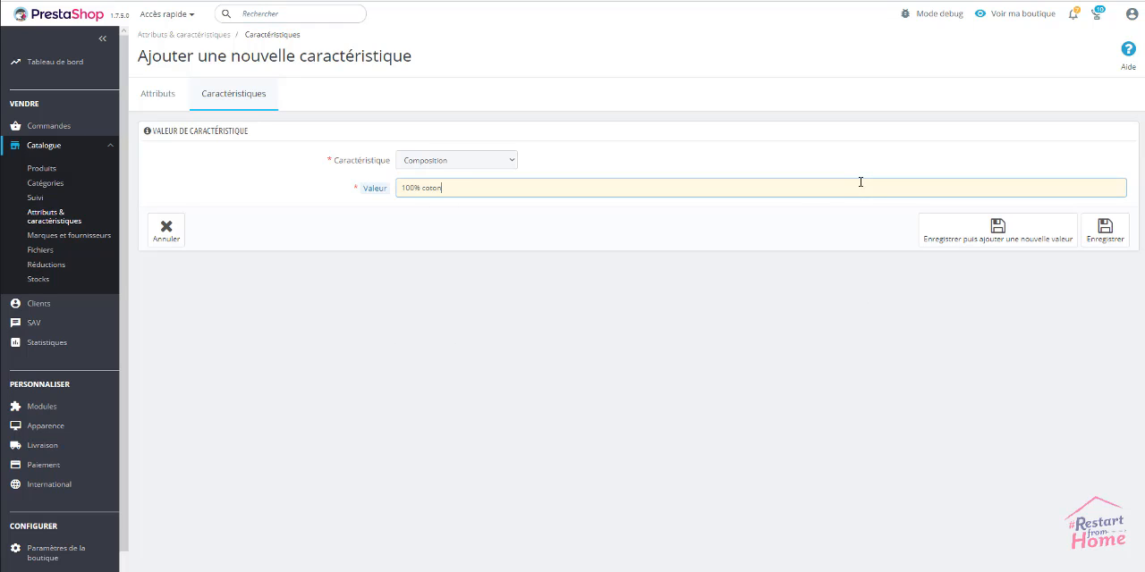
{"action": "left_click", "coordinate": [654, 254]}
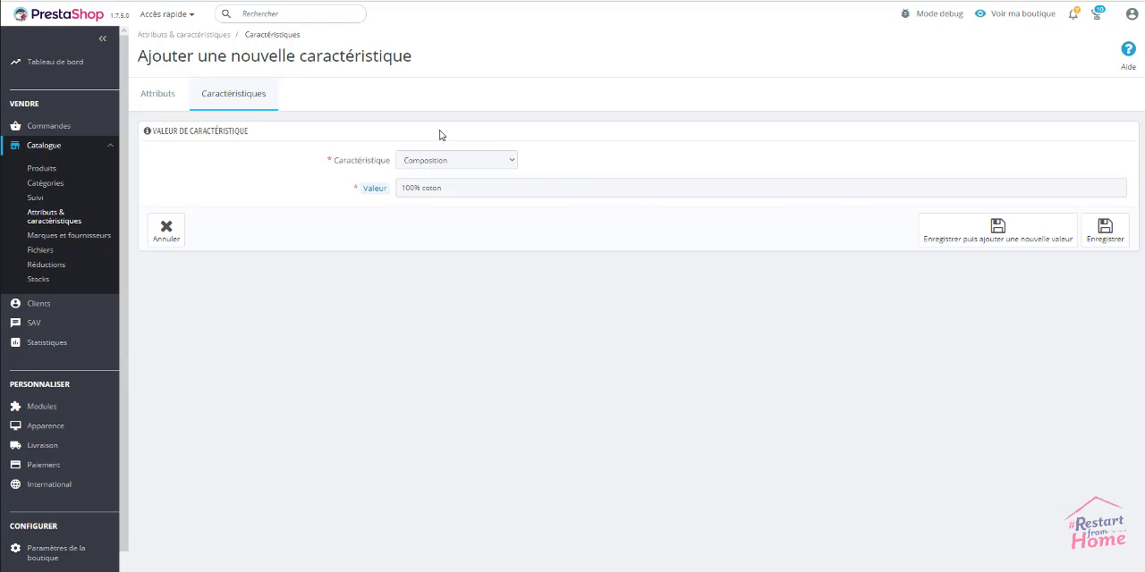
{"action": "left_click", "coordinate": [511, 161]}
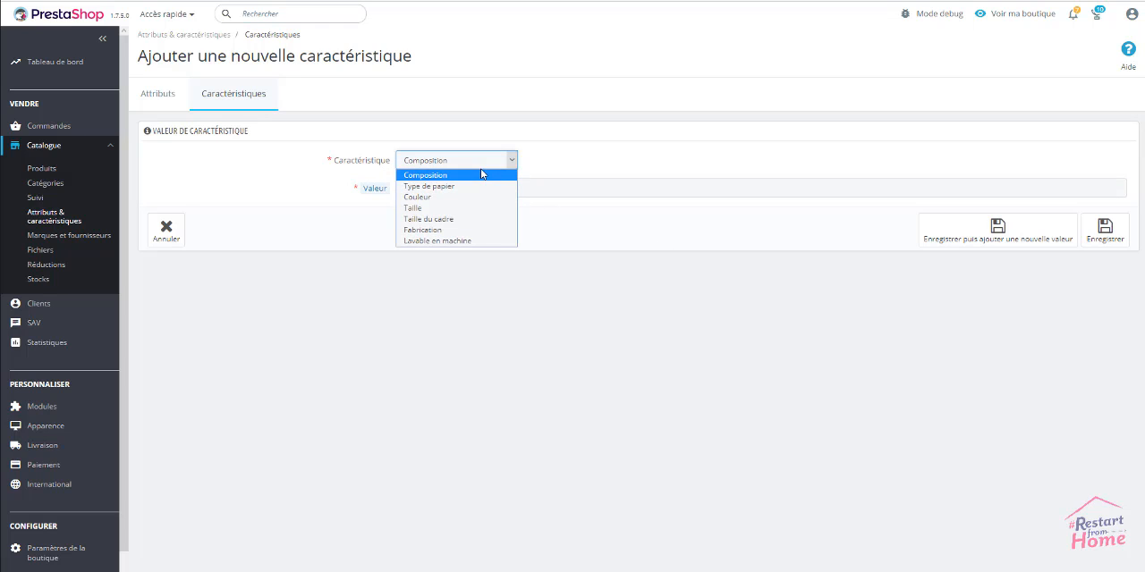
{"action": "left_click", "coordinate": [476, 176]}
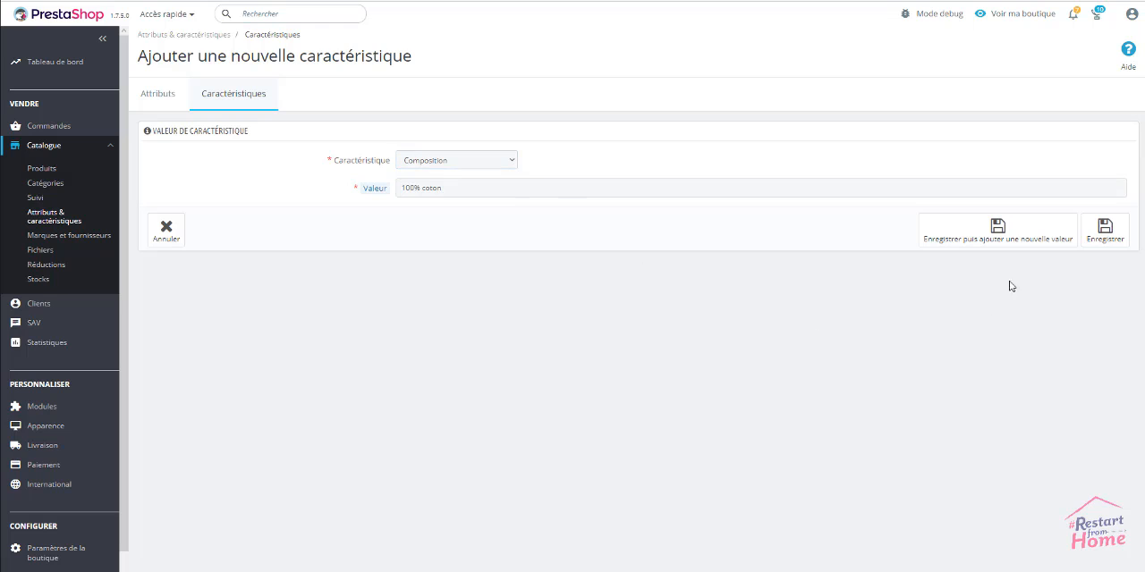
{"action": "left_click", "coordinate": [997, 230]}
Add the values 50% coton 50% laine and 50% coton 50% polyester to the Composition feature and save them
{"action": "left_click", "coordinate": [878, 187]}
{"action": "type", "text": "50% coton 50% laine"}
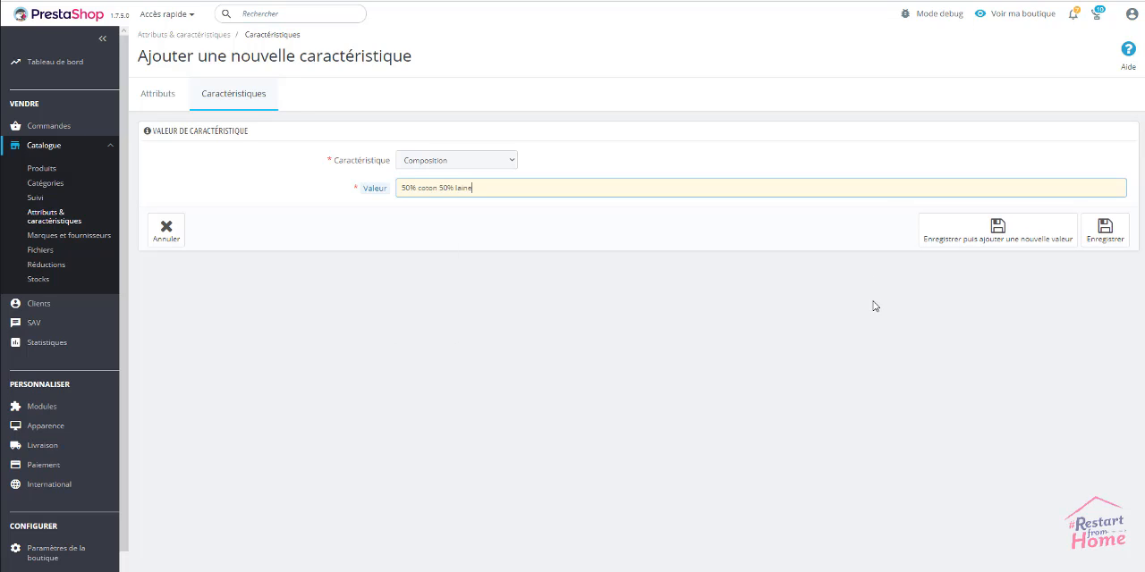
{"action": "left_click", "coordinate": [1018, 237]}
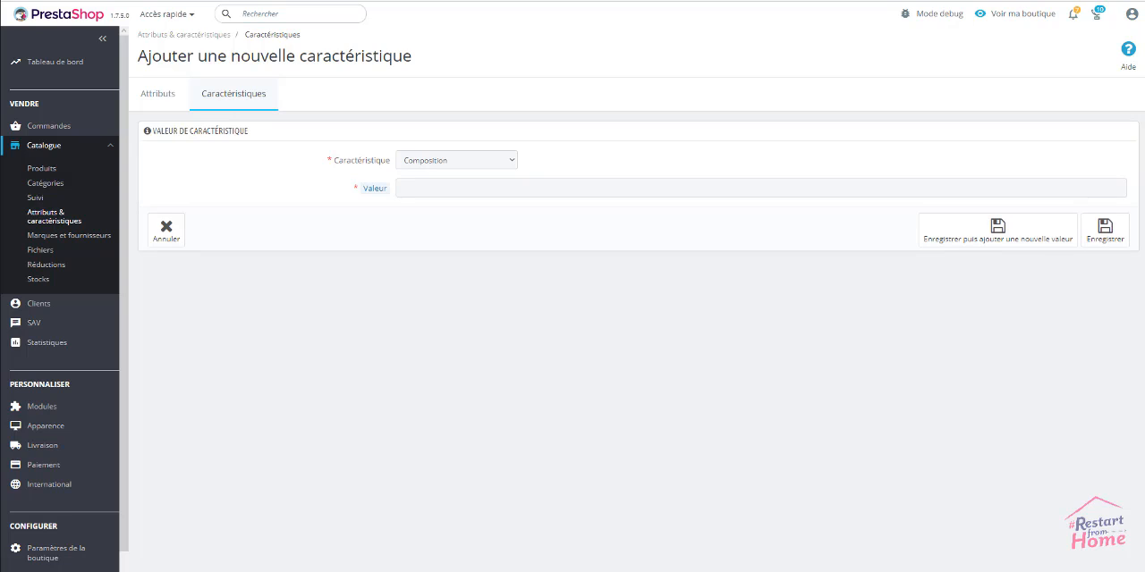
{"action": "left_click", "coordinate": [670, 187]}
{"action": "type", "text": "50% coton 50% polyester"}
{"action": "left_click", "coordinate": [679, 217]}
{"action": "left_click", "coordinate": [1104, 229]}
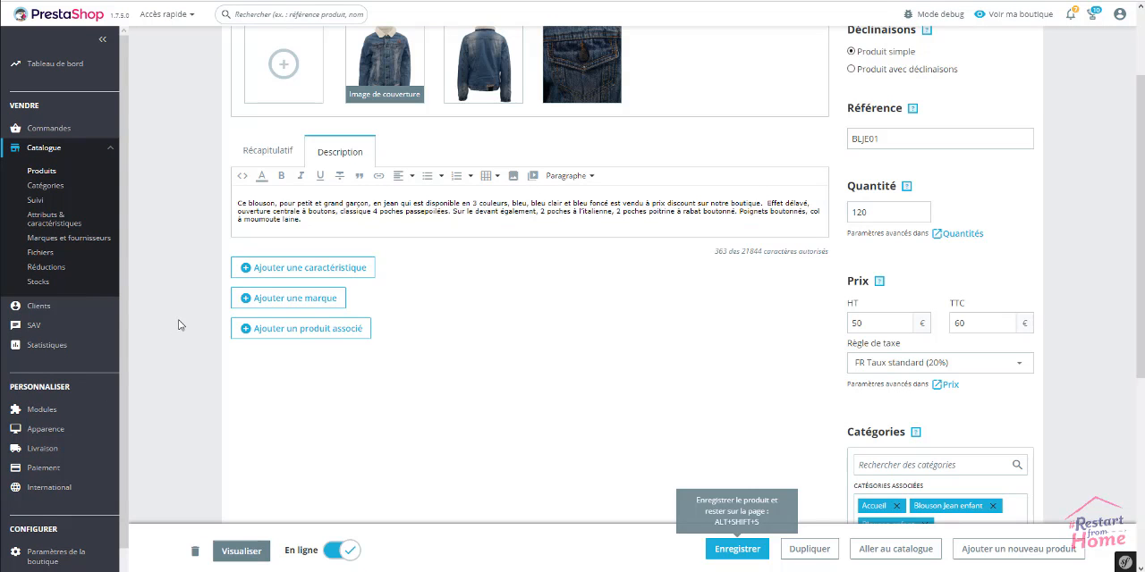
Reload the Blouson en Jean product page to load the newly created features
{"action": "scroll", "coordinate": [172, 340], "scroll_direction": "up", "scroll_amount": 2}
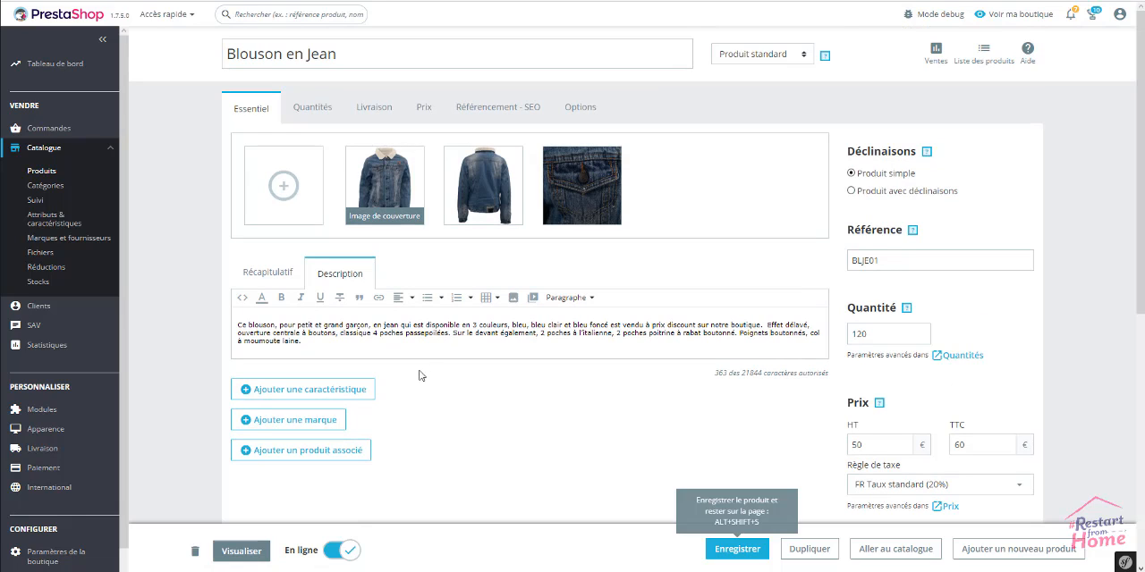
{"action": "right_click", "coordinate": [183, 242]}
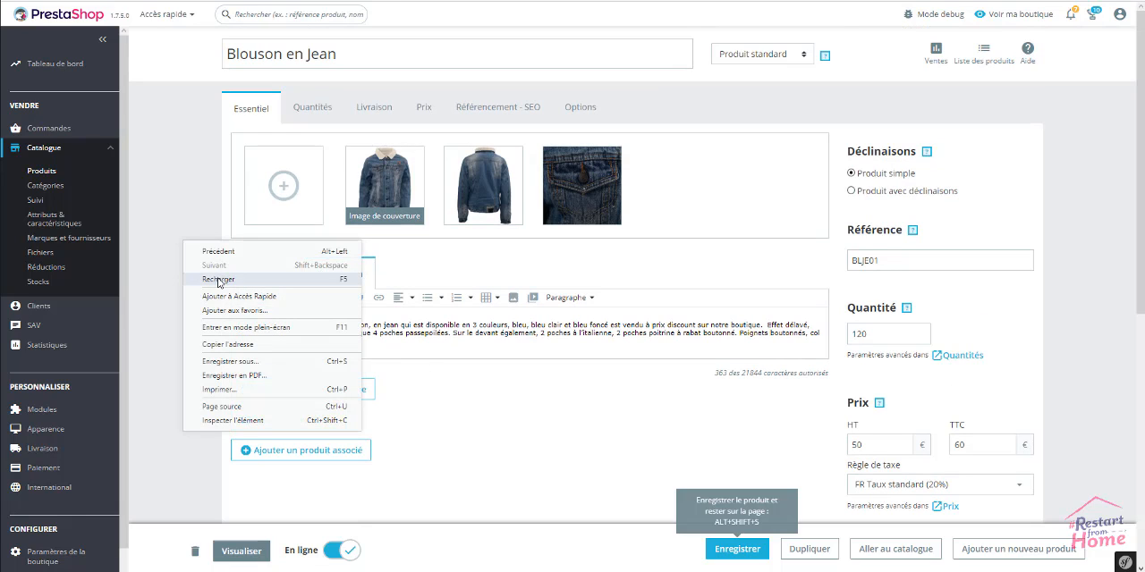
{"action": "left_click", "coordinate": [217, 281]}
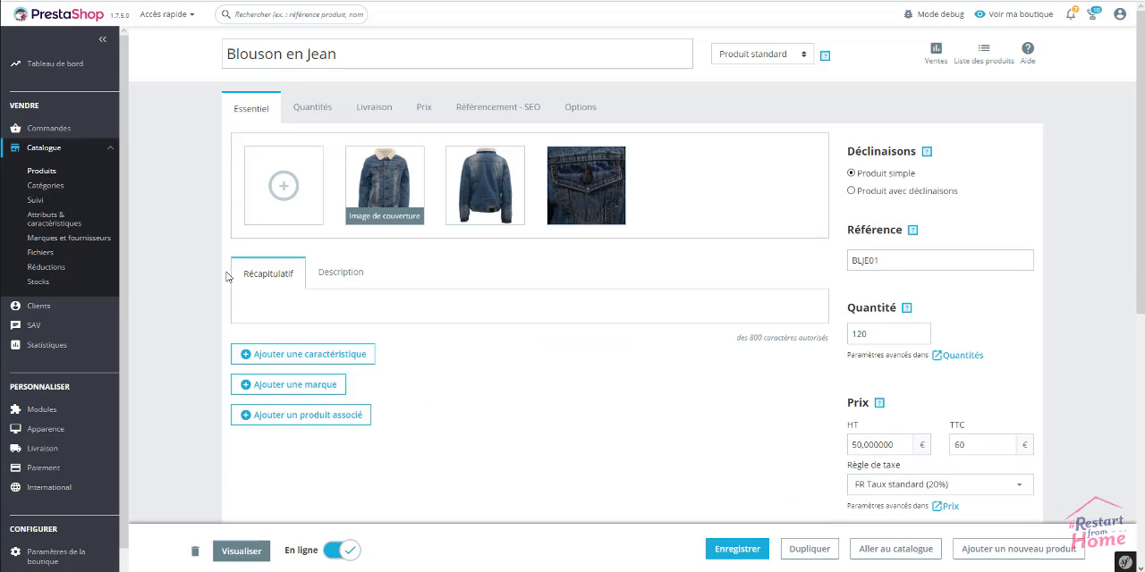
Add the Composition feature to the product with the predefined value 100% coton
{"action": "scroll", "coordinate": [190, 261], "scroll_direction": "down", "scroll_amount": 2}
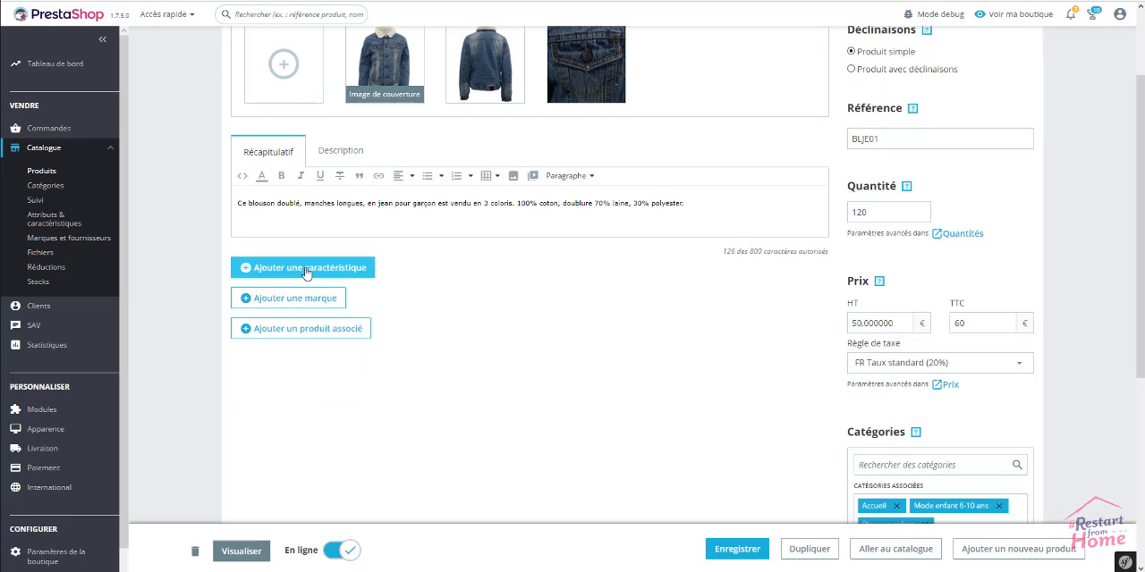
{"action": "left_click", "coordinate": [304, 269]}
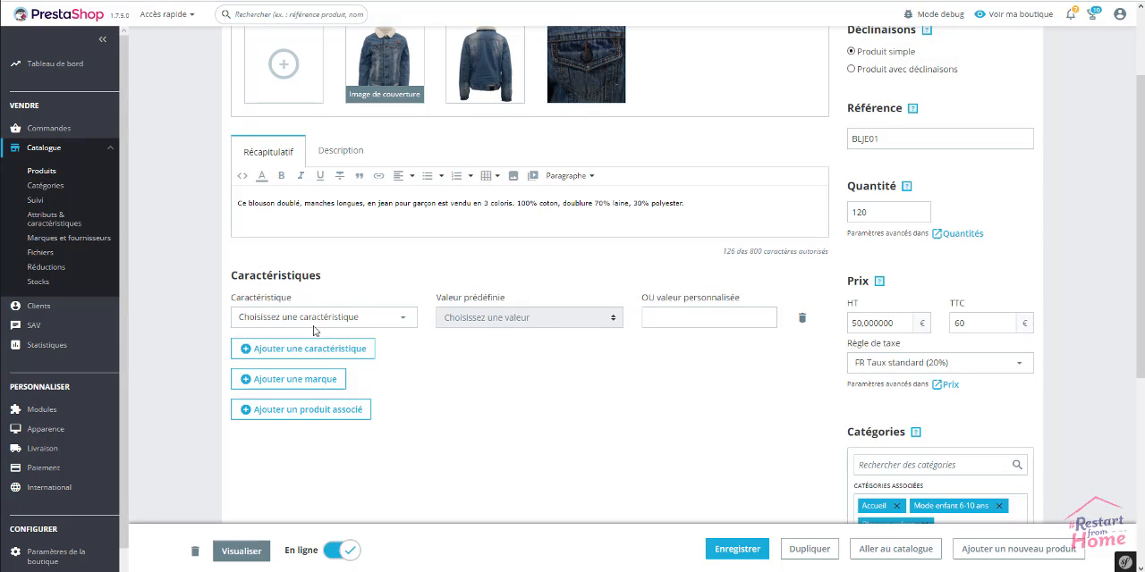
{"action": "left_click", "coordinate": [405, 322]}
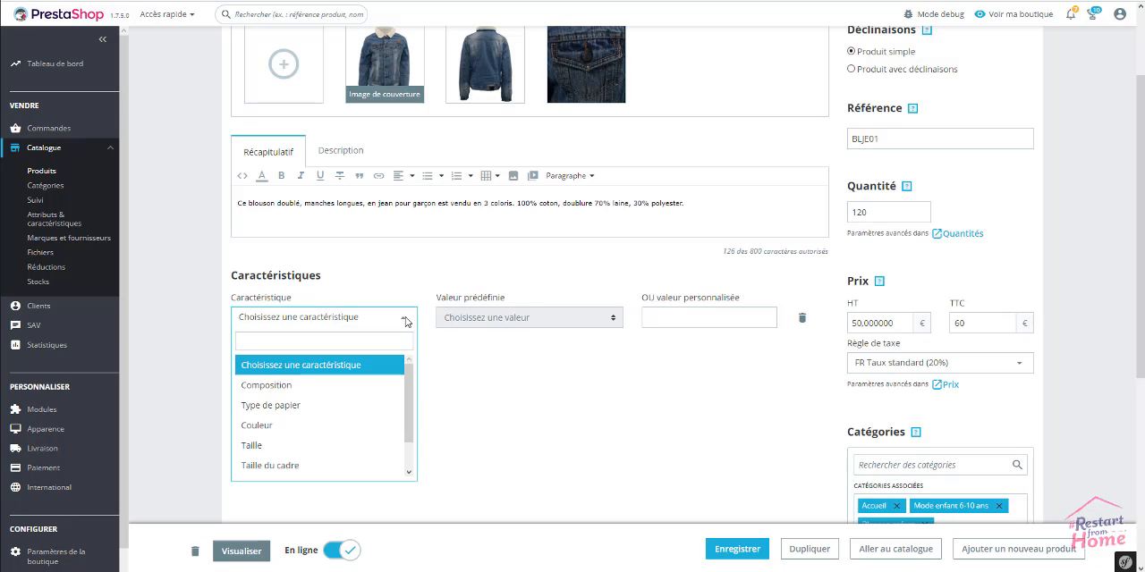
{"action": "left_click", "coordinate": [330, 385]}
{"action": "left_click", "coordinate": [543, 320]}
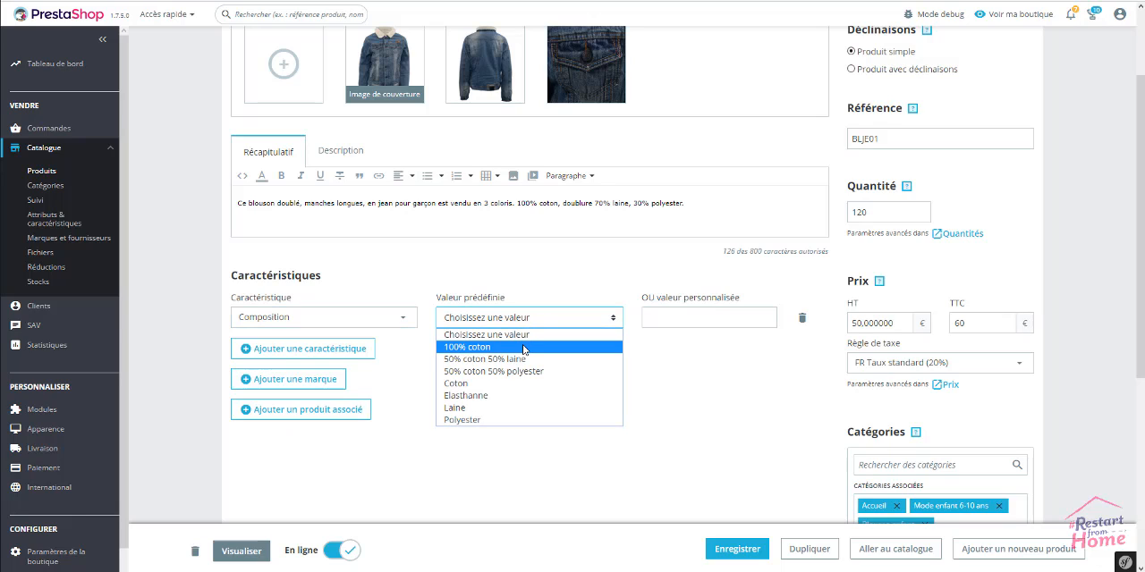
{"action": "left_click", "coordinate": [525, 348]}
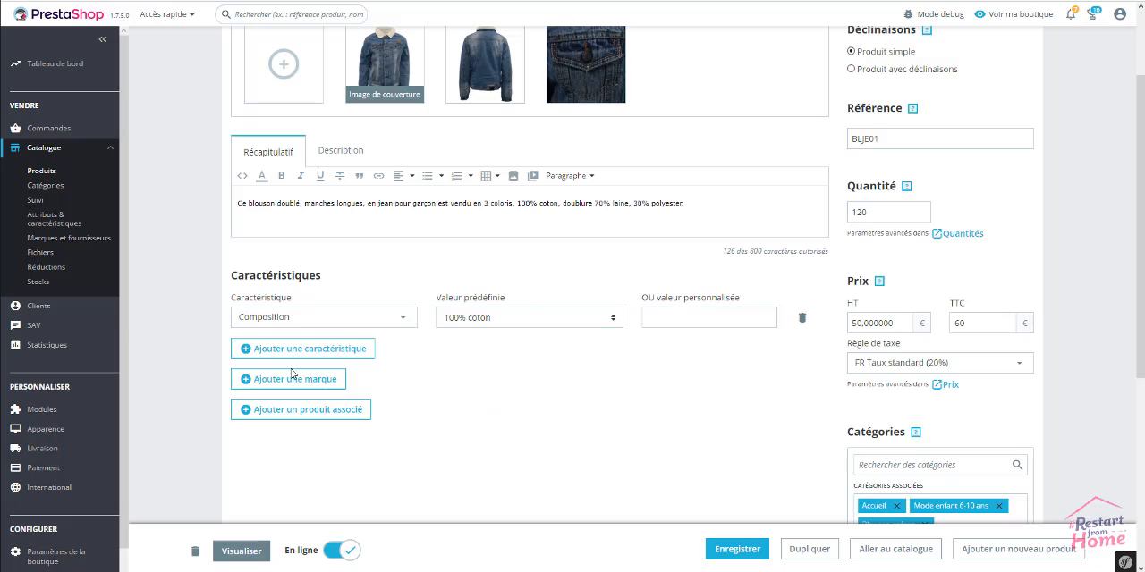
Add a second feature to the product, Fabrication, with the predefined value France
{"action": "left_click", "coordinate": [369, 349]}
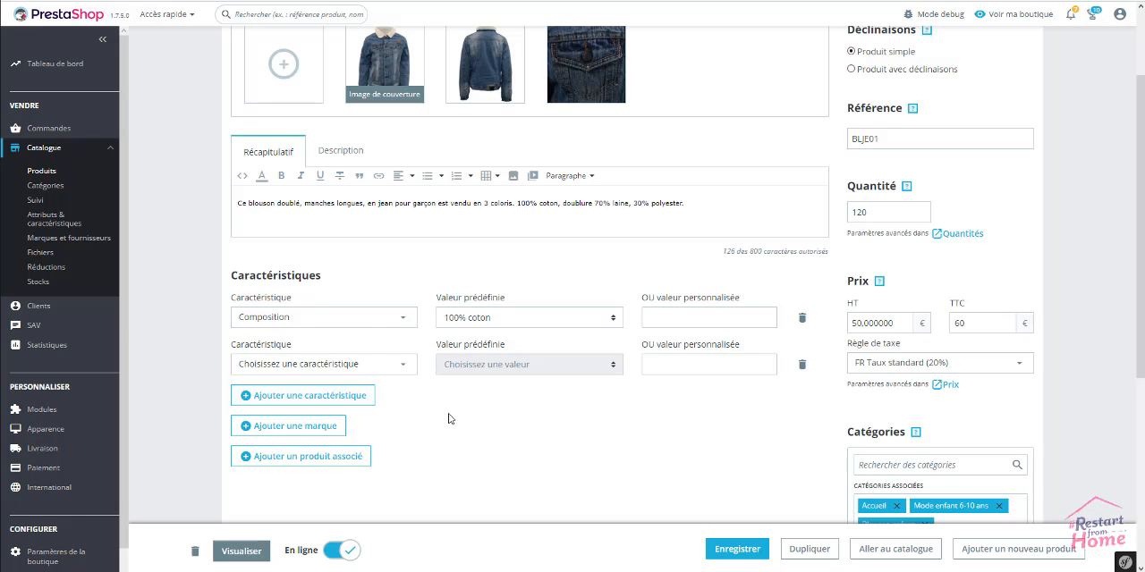
{"action": "left_click", "coordinate": [391, 368]}
{"action": "scroll", "coordinate": [322, 465], "scroll_direction": "down", "scroll_amount": 2}
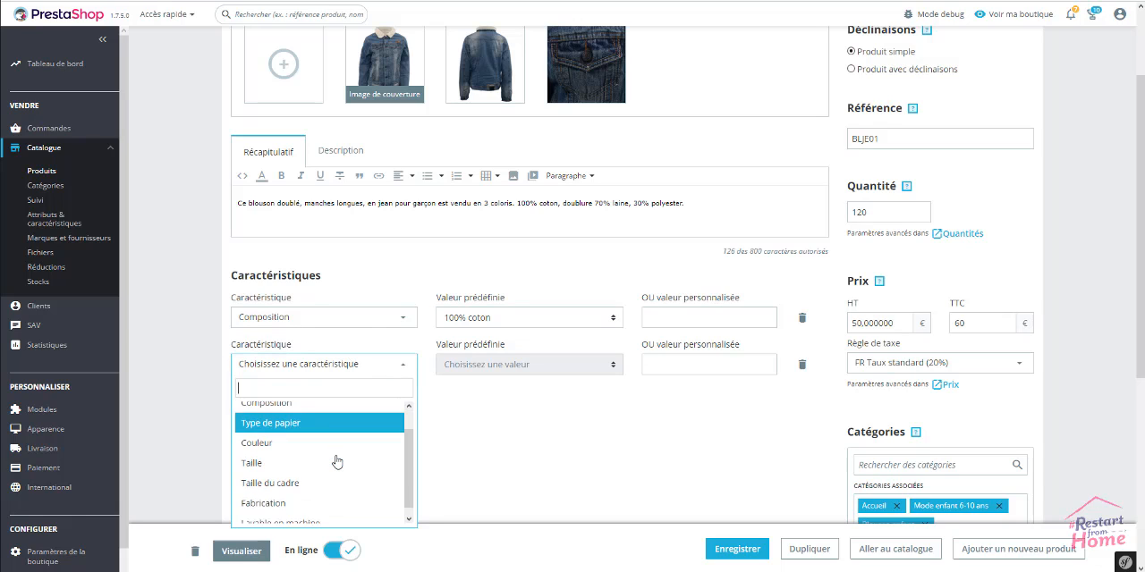
{"action": "left_click", "coordinate": [301, 493]}
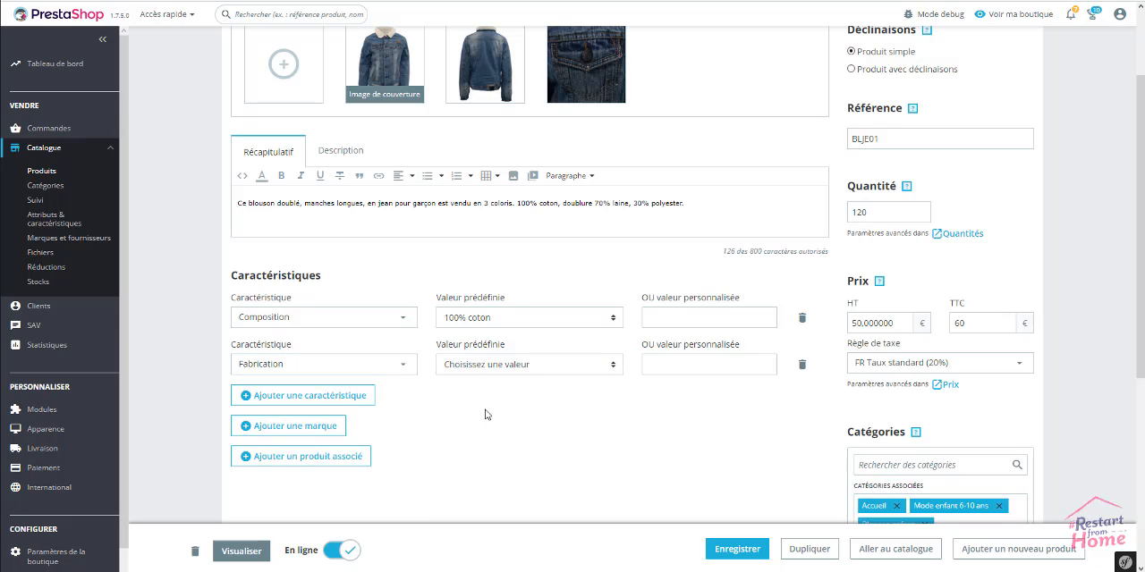
{"action": "left_click", "coordinate": [483, 365]}
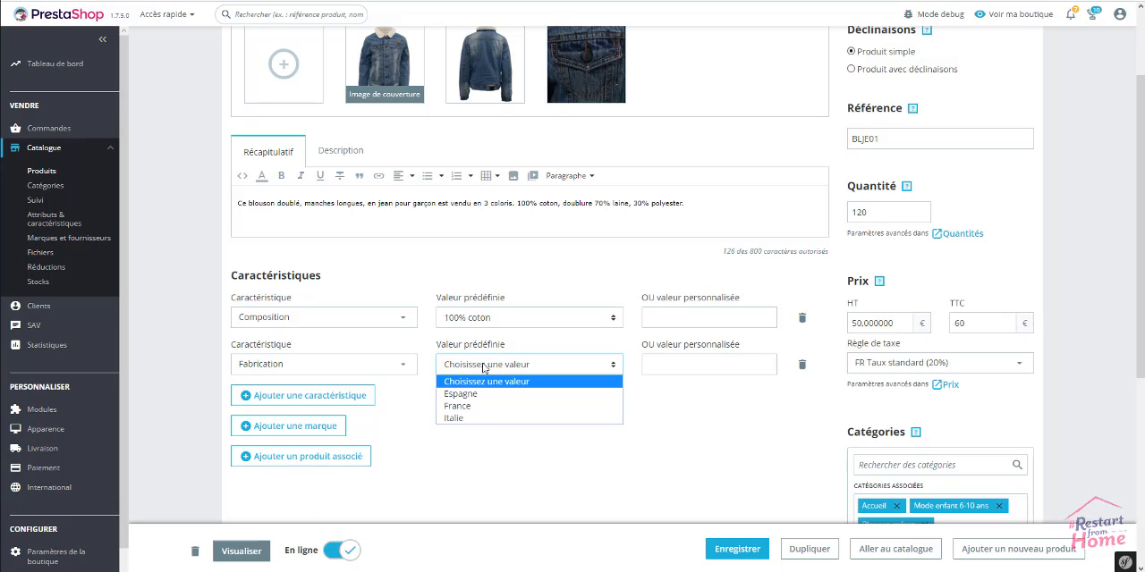
{"action": "left_click", "coordinate": [467, 410]}
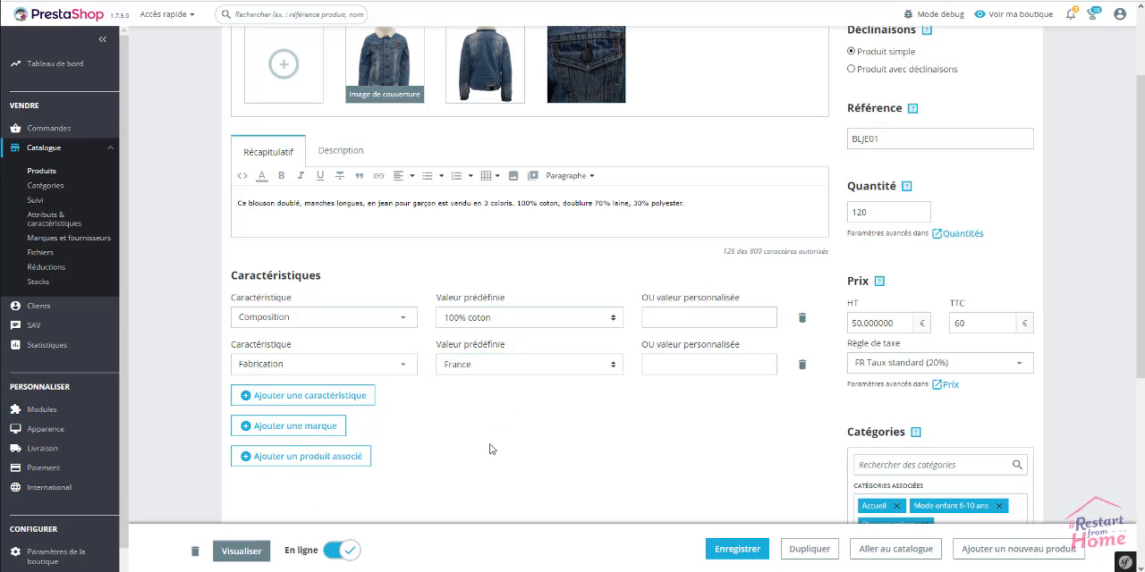
Add a third feature to the product, Lavable en machine, with the predefined value A 60°
{"action": "left_click", "coordinate": [334, 403]}
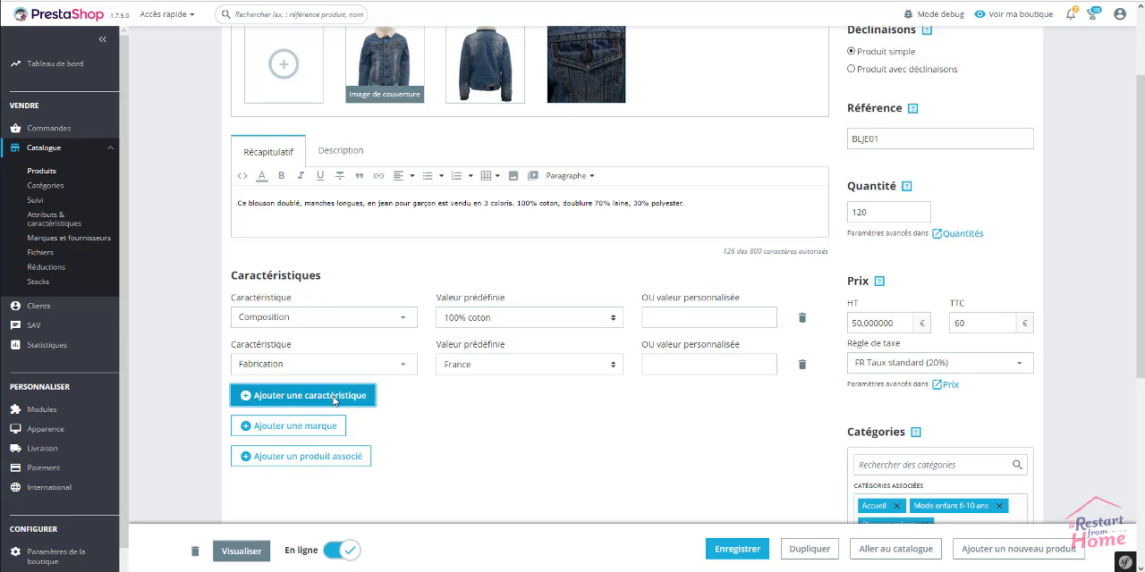
{"action": "scroll", "coordinate": [398, 412], "scroll_direction": "down", "scroll_amount": 2}
{"action": "left_click", "coordinate": [377, 290]}
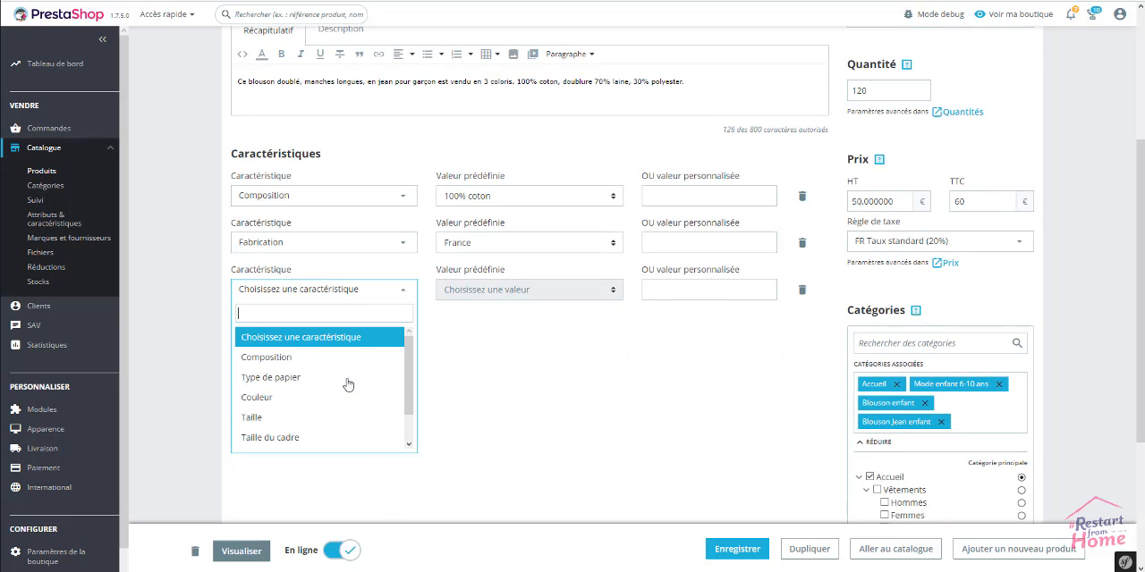
{"action": "scroll", "coordinate": [347, 385], "scroll_direction": "down", "scroll_amount": 1}
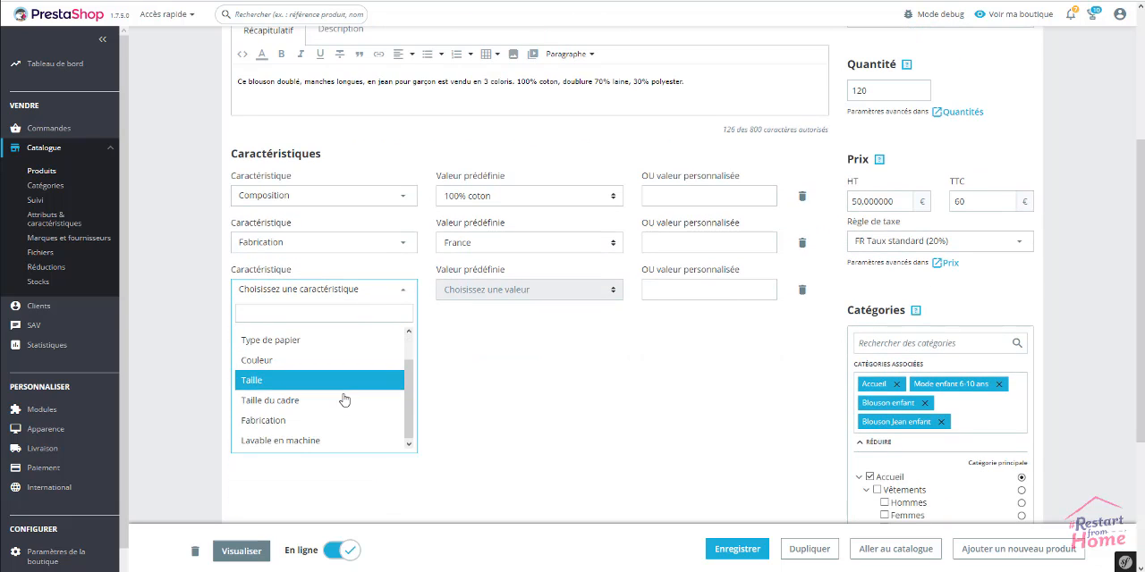
{"action": "left_click", "coordinate": [301, 439]}
{"action": "left_click", "coordinate": [533, 292]}
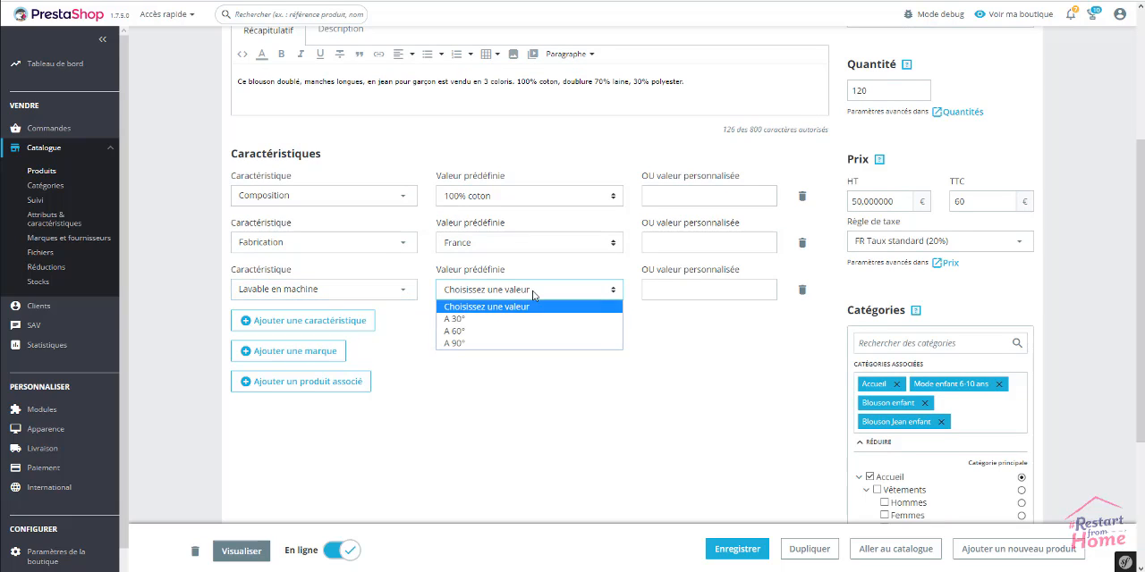
{"action": "left_click", "coordinate": [524, 331]}
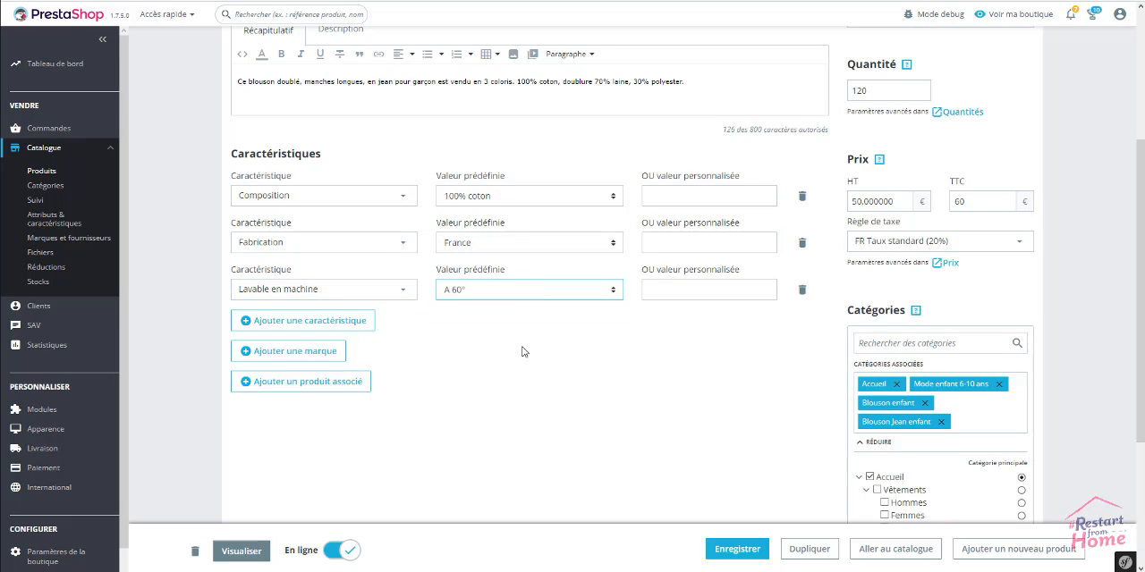
{"action": "left_click", "coordinate": [524, 353]}
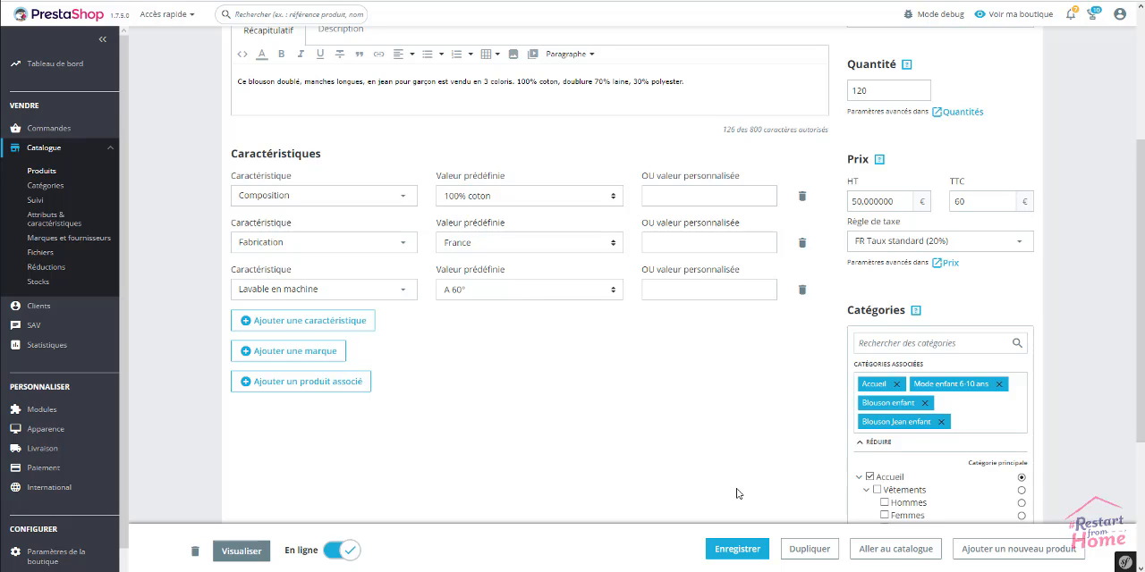
Save the Blouson en Jean product and refresh its storefront page
{"action": "left_click", "coordinate": [733, 553]}
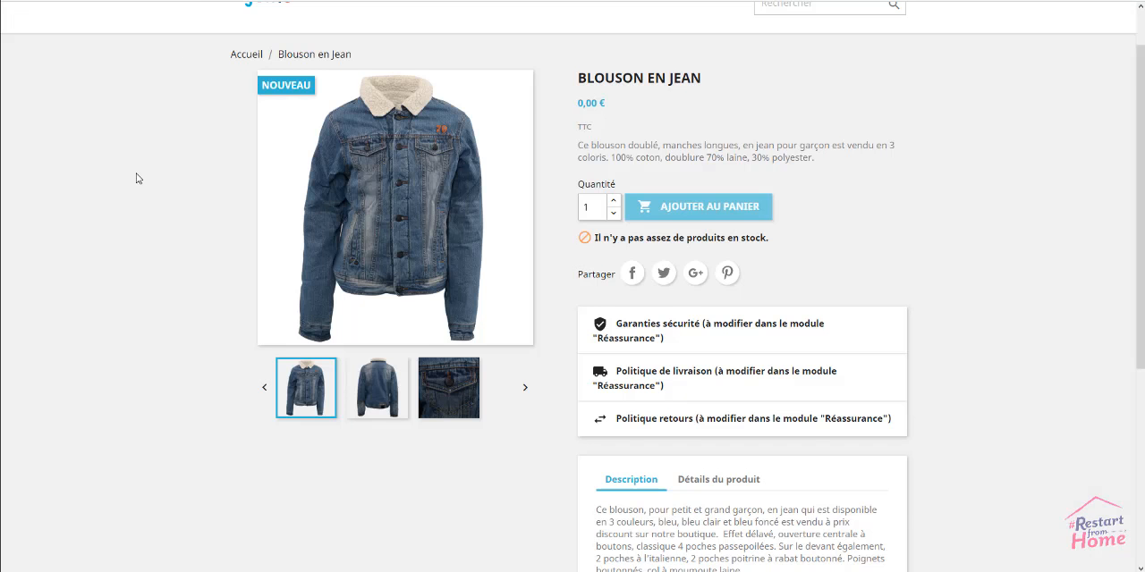
{"action": "scroll", "coordinate": [135, 177], "scroll_direction": "up", "scroll_amount": 1}
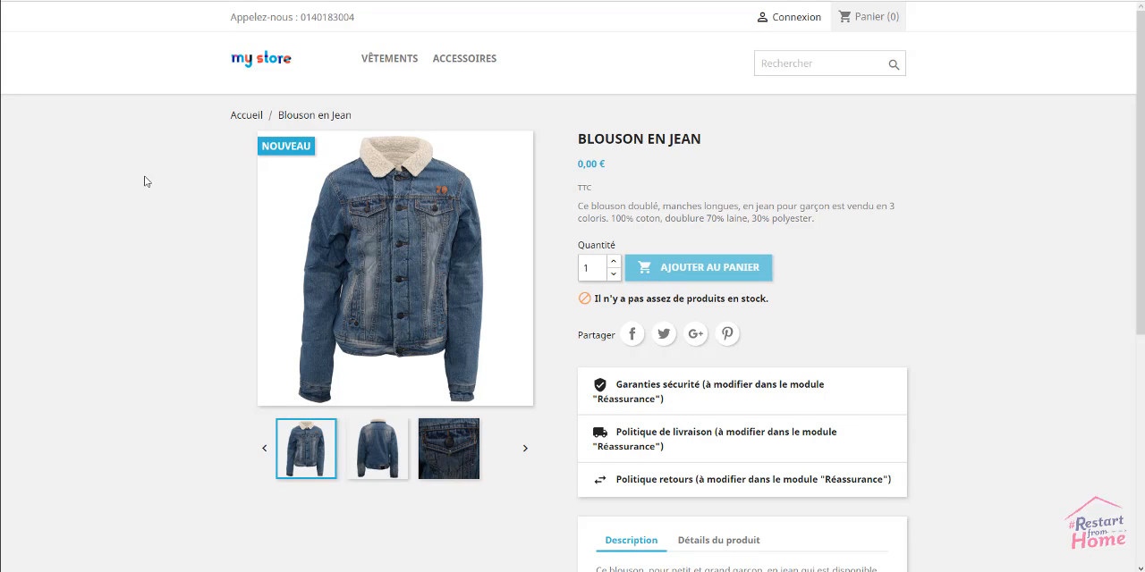
{"action": "right_click", "coordinate": [145, 177]}
{"action": "left_click", "coordinate": [170, 216]}
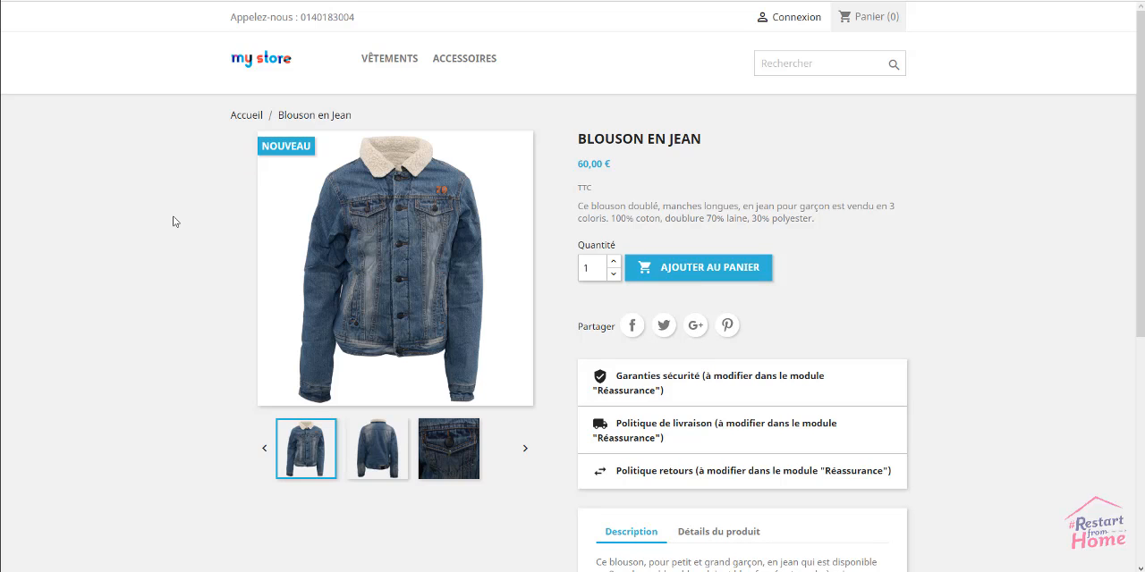
Examine the storefront product page and the technical sheet in its product details, highlighting the Composition row
{"action": "scroll", "coordinate": [164, 250], "scroll_direction": "down", "scroll_amount": 1}
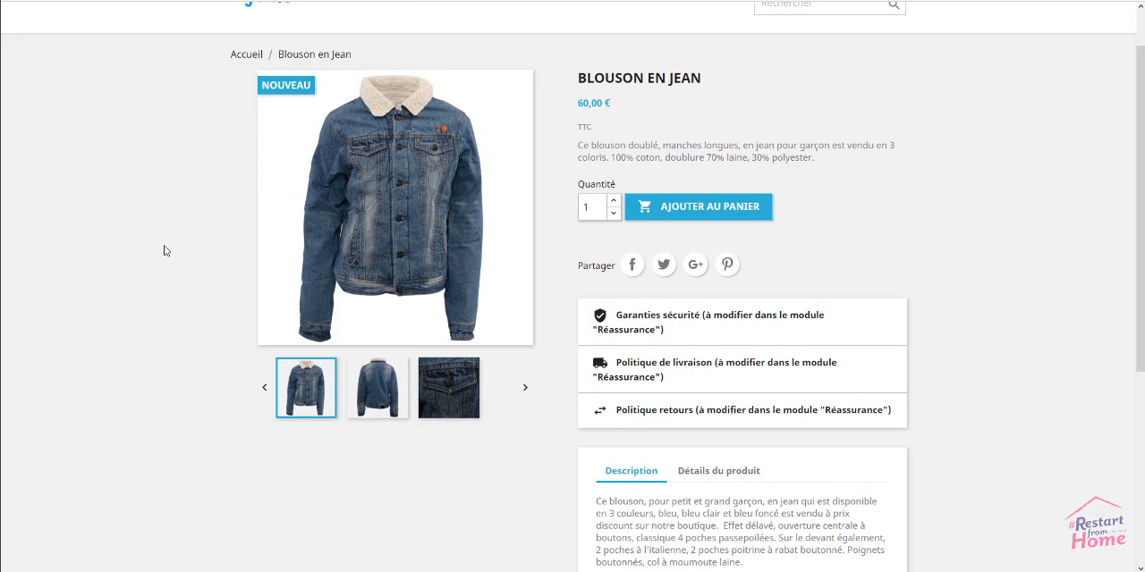
{"action": "scroll", "coordinate": [163, 251], "scroll_direction": "up", "scroll_amount": 1}
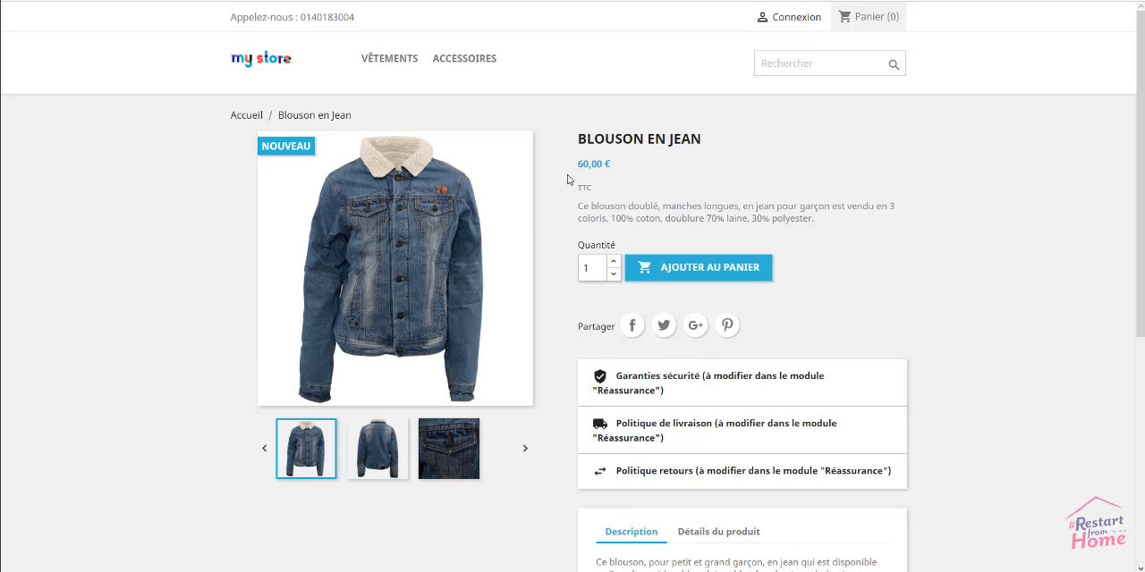
{"action": "scroll", "coordinate": [989, 315], "scroll_direction": "down", "scroll_amount": 3}
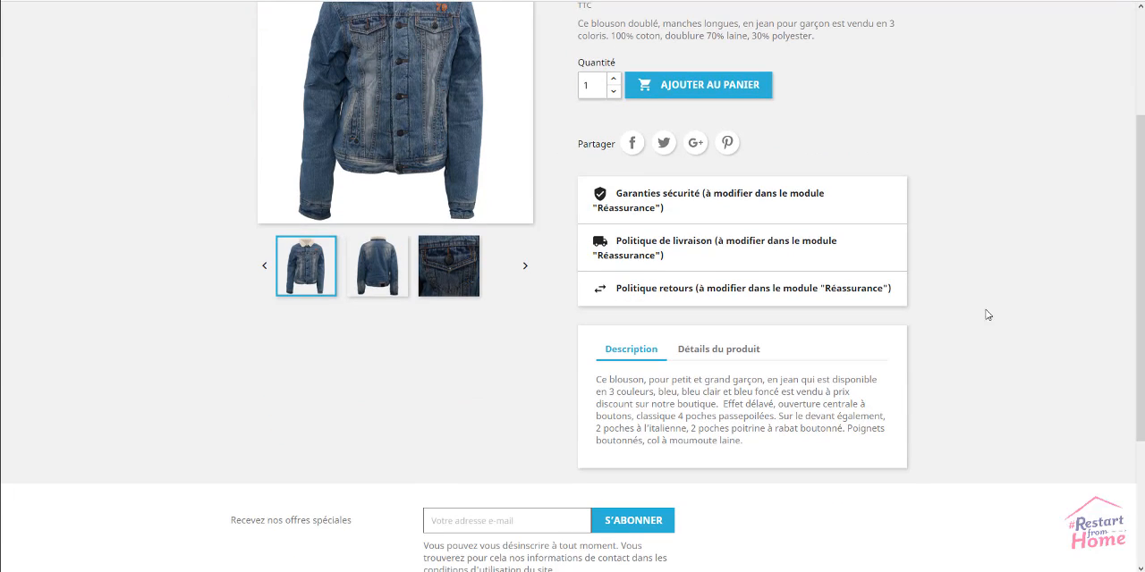
{"action": "left_click", "coordinate": [724, 352]}
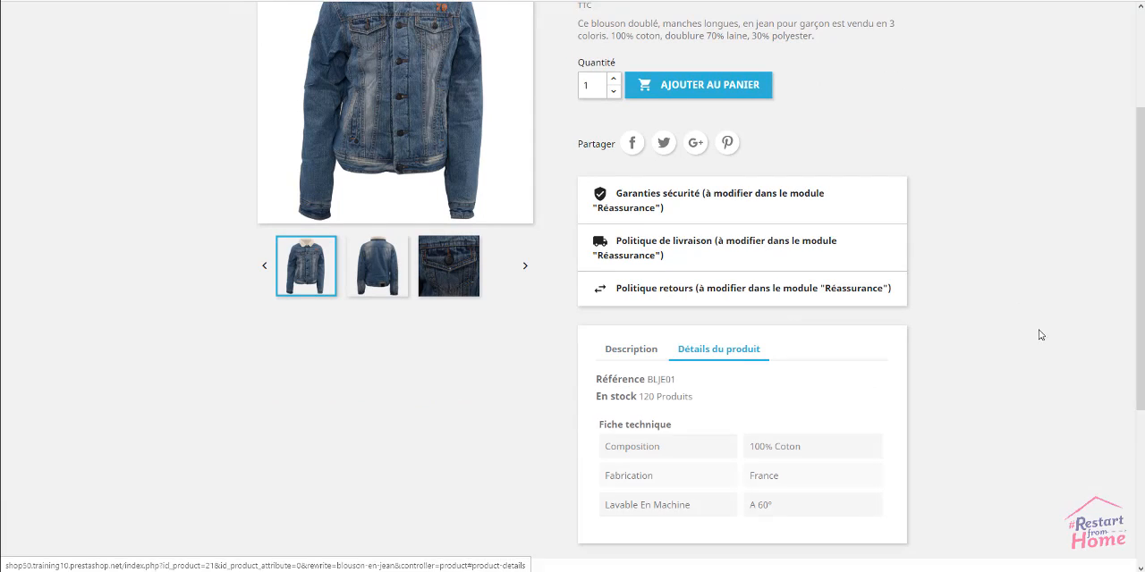
{"action": "scroll", "coordinate": [987, 309], "scroll_direction": "down", "scroll_amount": 1}
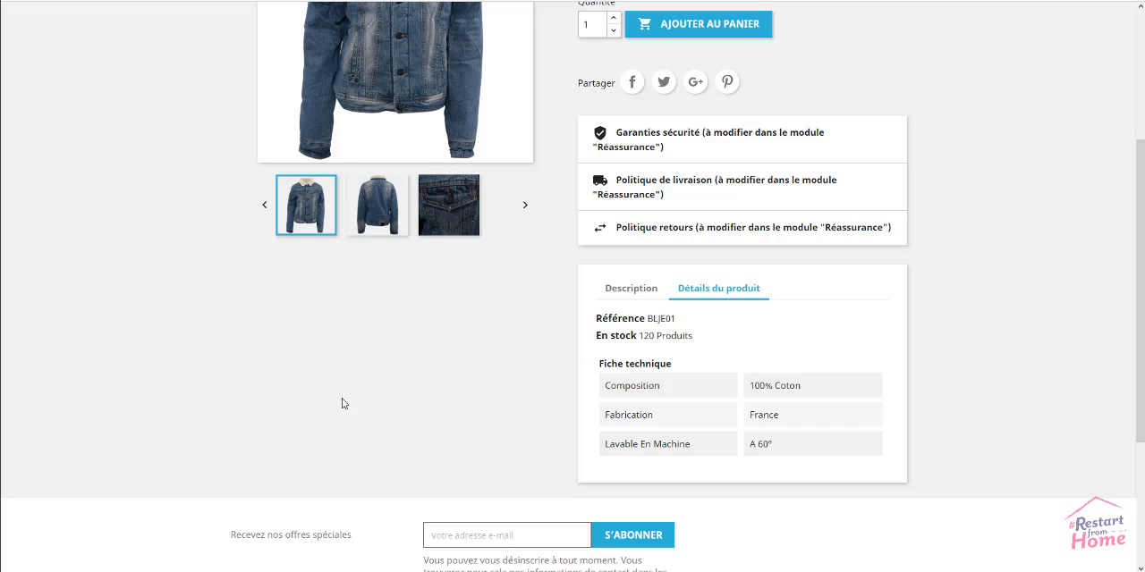
{"action": "left_click_drag", "start_coordinate": [352, 391], "coordinate": [373, 406]}
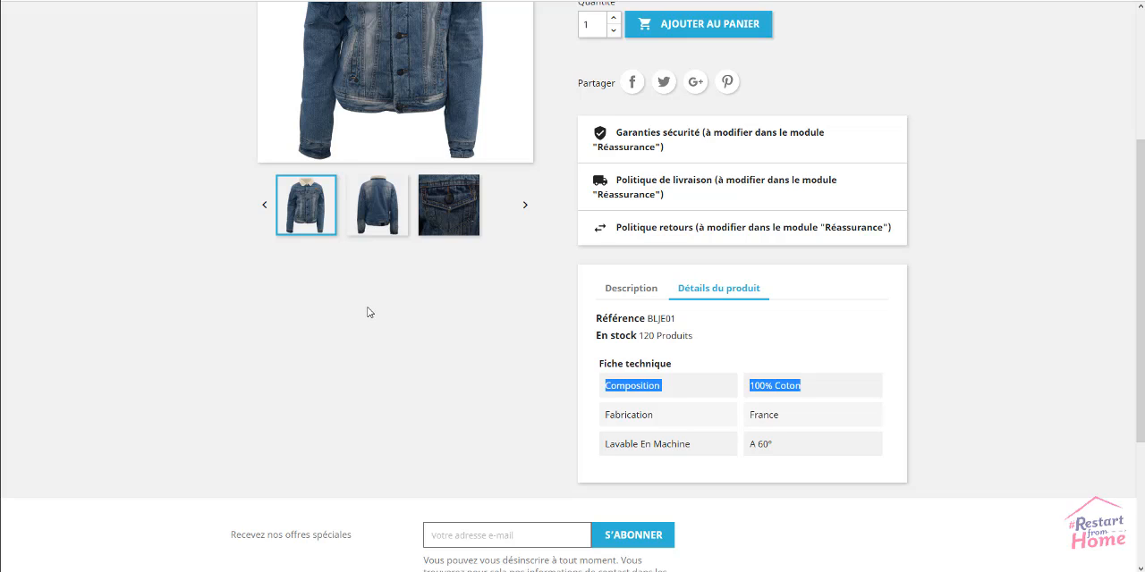
Start a new brand in the back office and name it "Tout pour les mômes"
{"action": "key", "text": "ctrl+shift+Tab"}
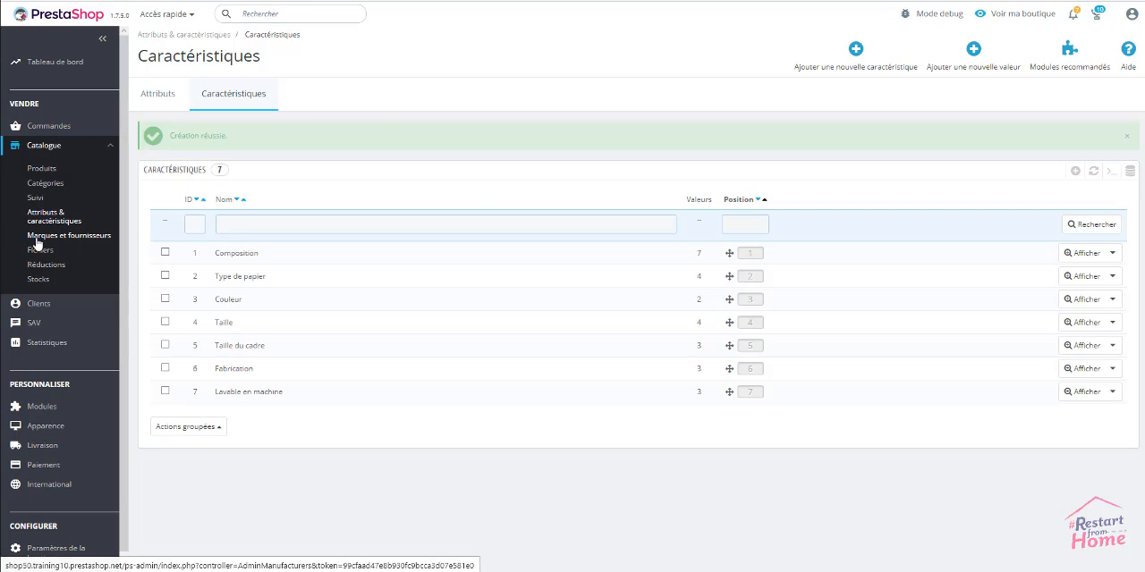
{"action": "left_click", "coordinate": [38, 237]}
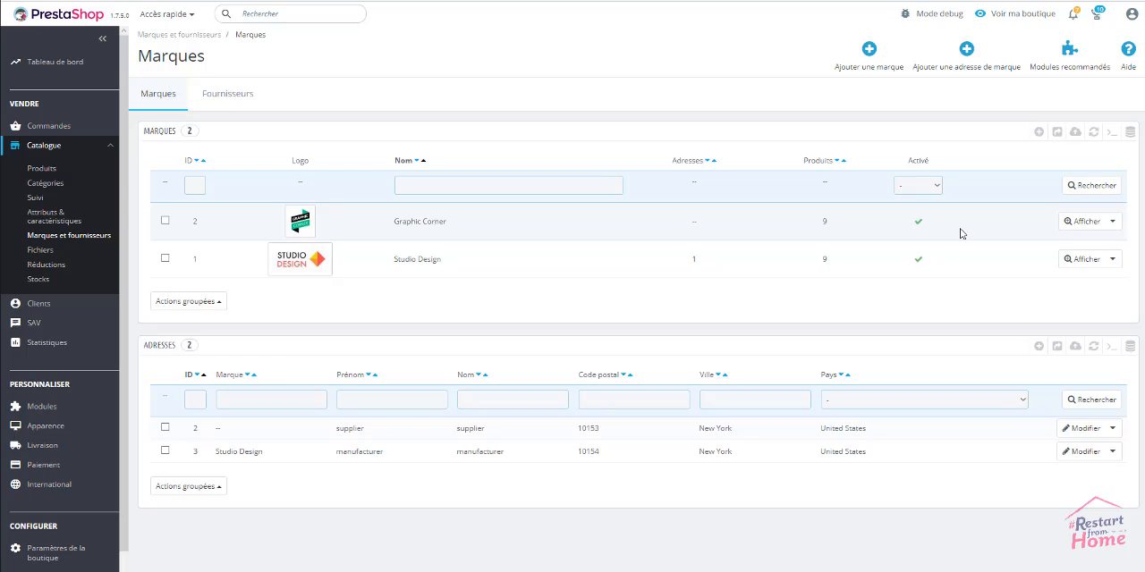
{"action": "left_click", "coordinate": [870, 52]}
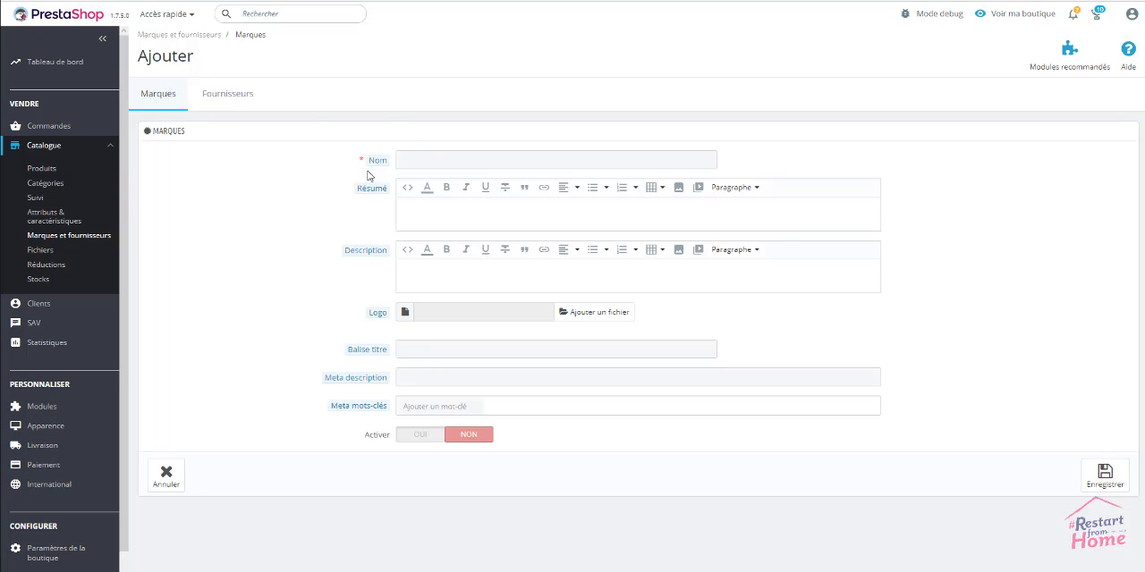
{"action": "left_click", "coordinate": [401, 160]}
{"action": "type", "text": "Tout pour les mômes"}
{"action": "left_click", "coordinate": [315, 172]}
Fill in the brand's summary about its clothing for children aged 4 to 14 and its description about the two young mothers who founded it
{"action": "left_click", "coordinate": [576, 210]}
{"action": "type", "text": "Découvrez la collection Tout pour les mômes, une vaste collection de vêtements pour les enfants de 4 à 14 ans qu'ils soient filles ou garçons, ils trouveront leur bonheur."}
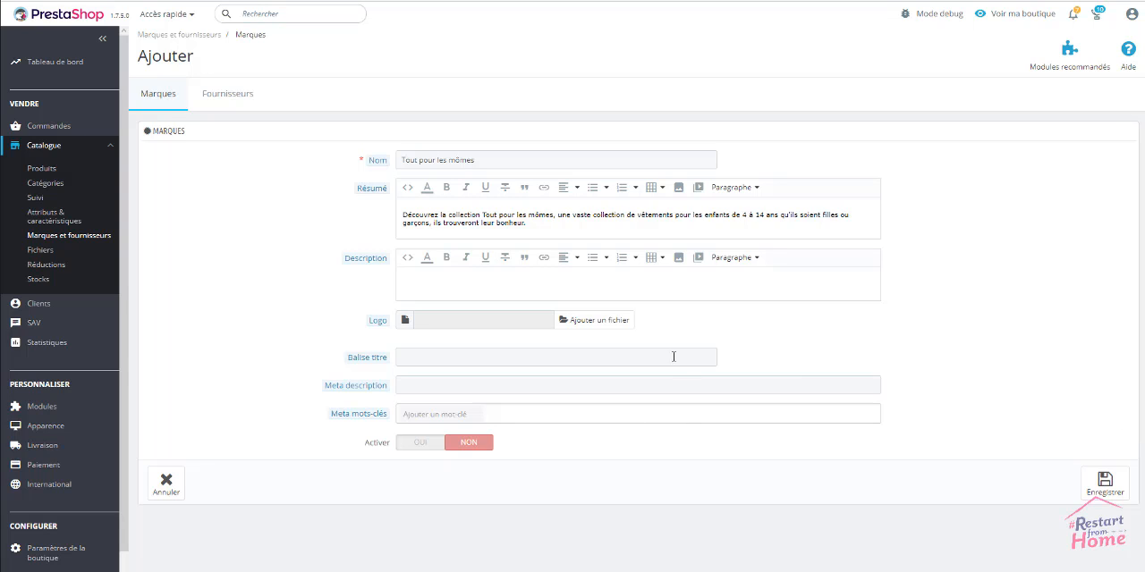
{"action": "left_click", "coordinate": [676, 283]}
{"action": "type", "text": "La marque Tout pour les mômes a été créé par 2 jeunes mamans qui ont voulu redonner l'envie aux enfants de faire comme les grands et d'apporter une touche de mode dans leur univers"}
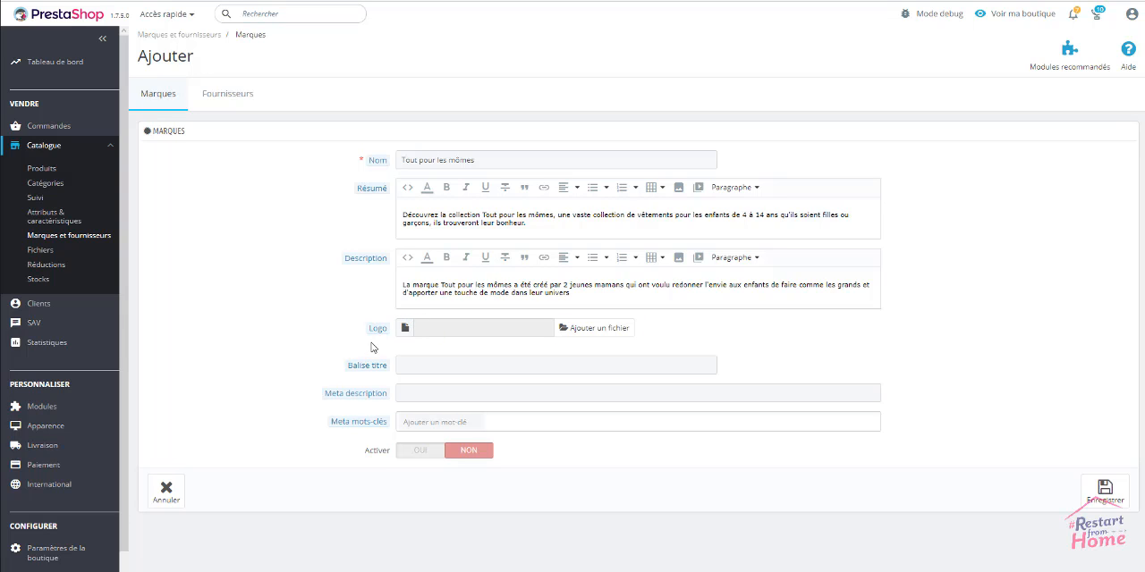
Attach the file logo-TPLM.jpg as the brand's logo
{"action": "left_click", "coordinate": [593, 330]}
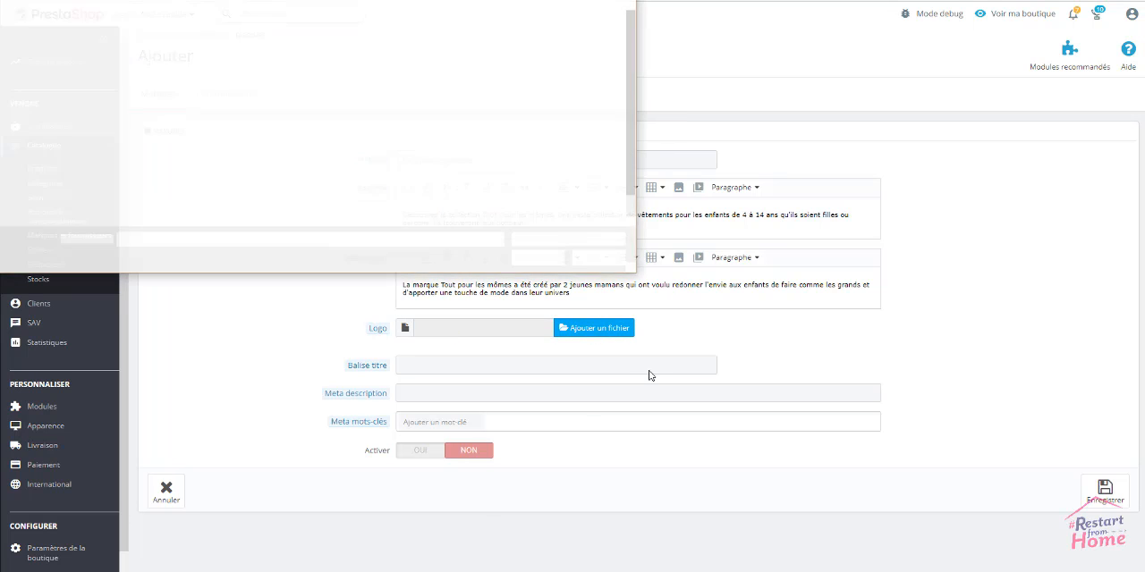
{"action": "left_click", "coordinate": [527, 130]}
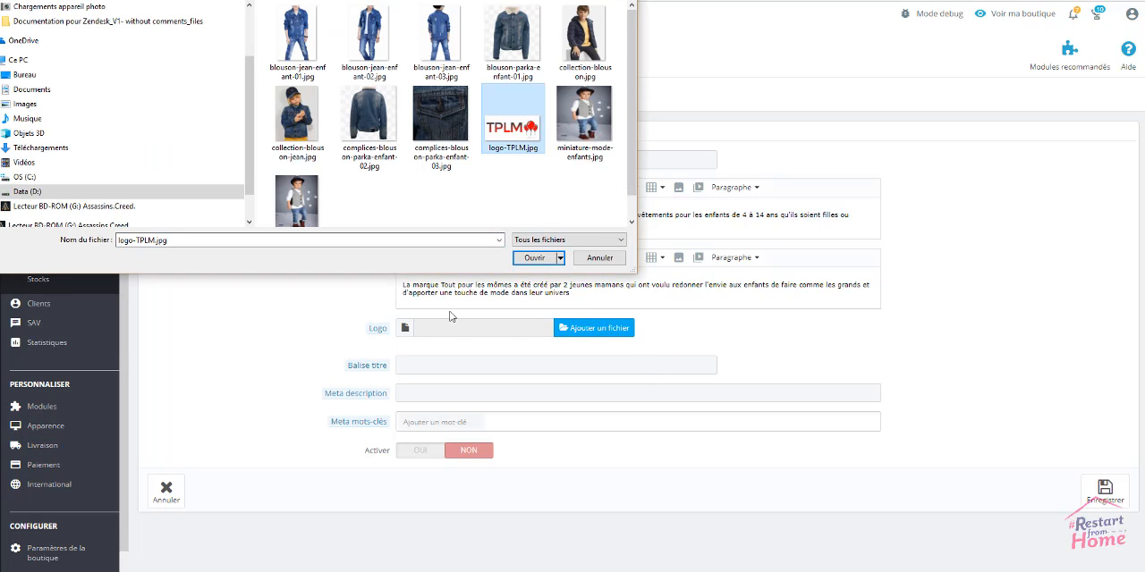
{"action": "left_click", "coordinate": [533, 259]}
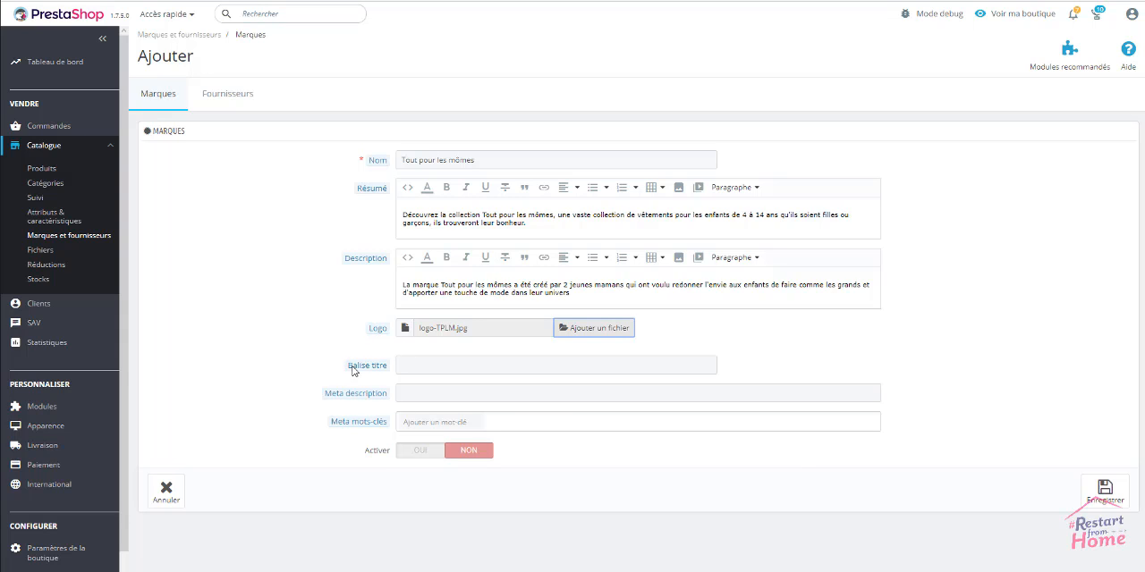
Set the brand's title tag to "Tout pour les mômes une collection de vêtements à la portée de tous les gamins de 4 à 14 ans"
{"action": "left_click", "coordinate": [687, 368]}
{"action": "key", "text": "Down"}
{"action": "key", "text": "Down"}
{"action": "key", "text": "Return"}
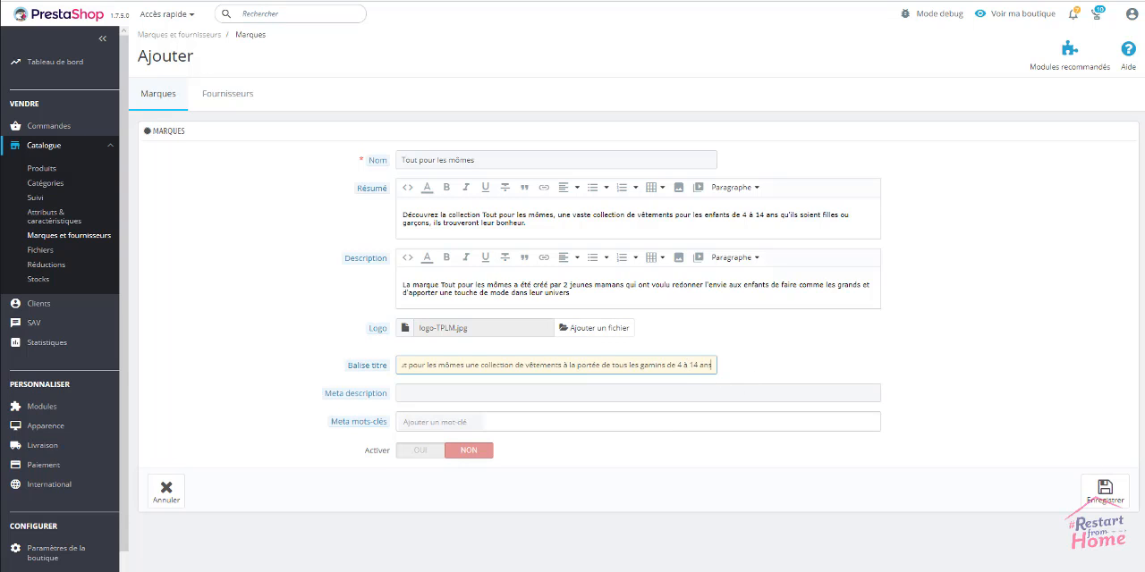
{"action": "key", "text": "Tab"}
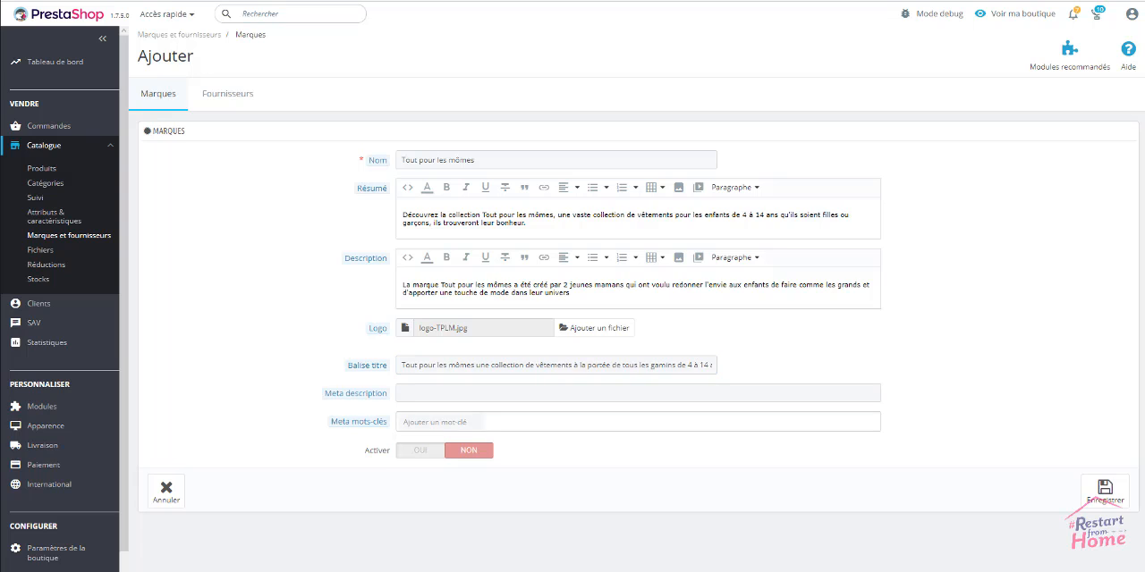
Set the brand's meta description to "Un univers coloré de vêtements pour filles et garçons qu'ils soient à l'école ou en vacances"
{"action": "left_click", "coordinate": [689, 392]}
{"action": "type", "text": "Un univers coloré de vêtements pour filles et garçons qu'ils soient à l'école ou en vacances"}
{"action": "key", "text": "Tab"}
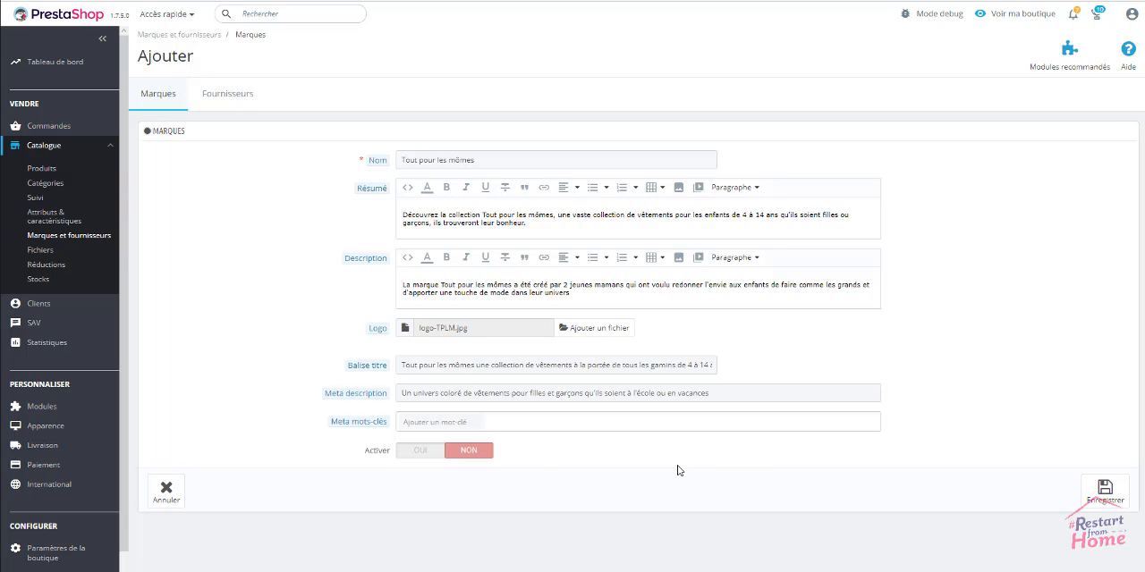
Enable the Tout pour les mômes brand and save it
{"action": "left_click", "coordinate": [418, 456]}
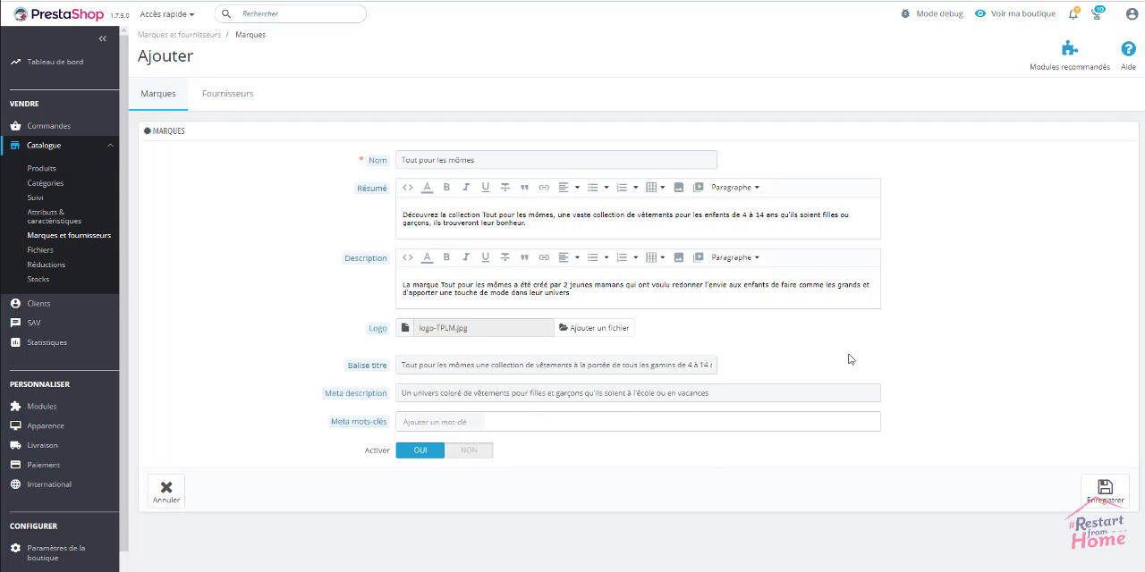
{"action": "left_click", "coordinate": [1115, 493]}
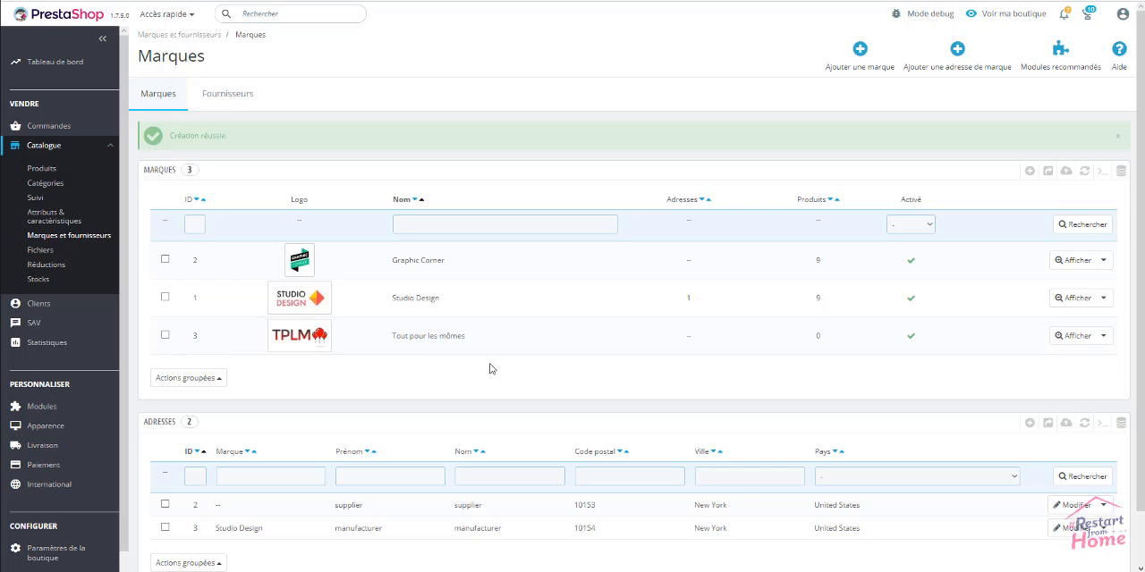
{"action": "scroll", "coordinate": [495, 365], "scroll_direction": "down", "scroll_amount": 1}
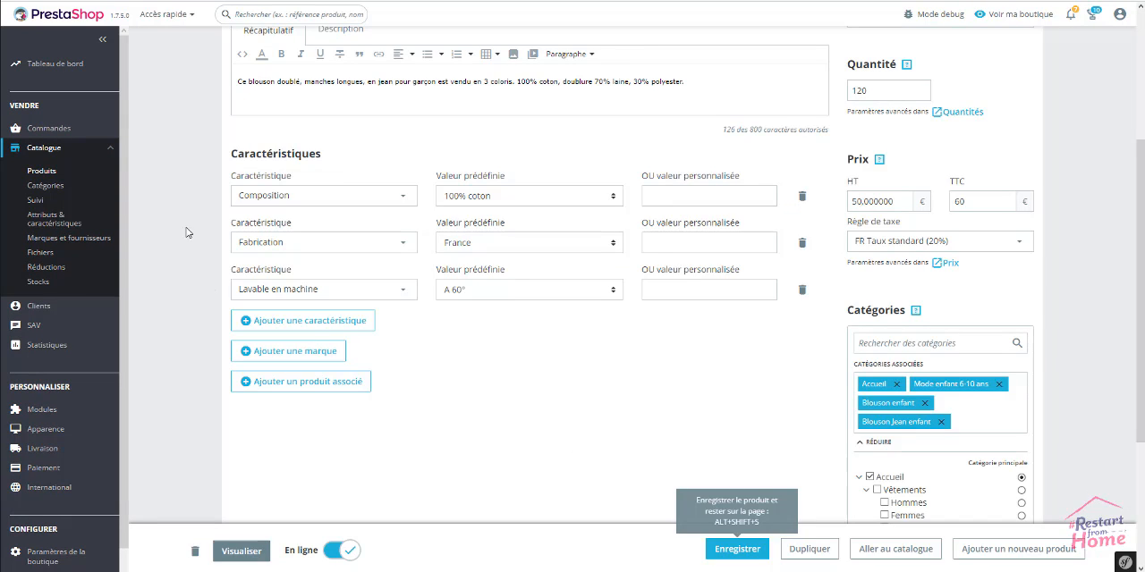
Save the Blouson en Jean product and reload its edit page to load the new brand
{"action": "left_click", "coordinate": [737, 549]}
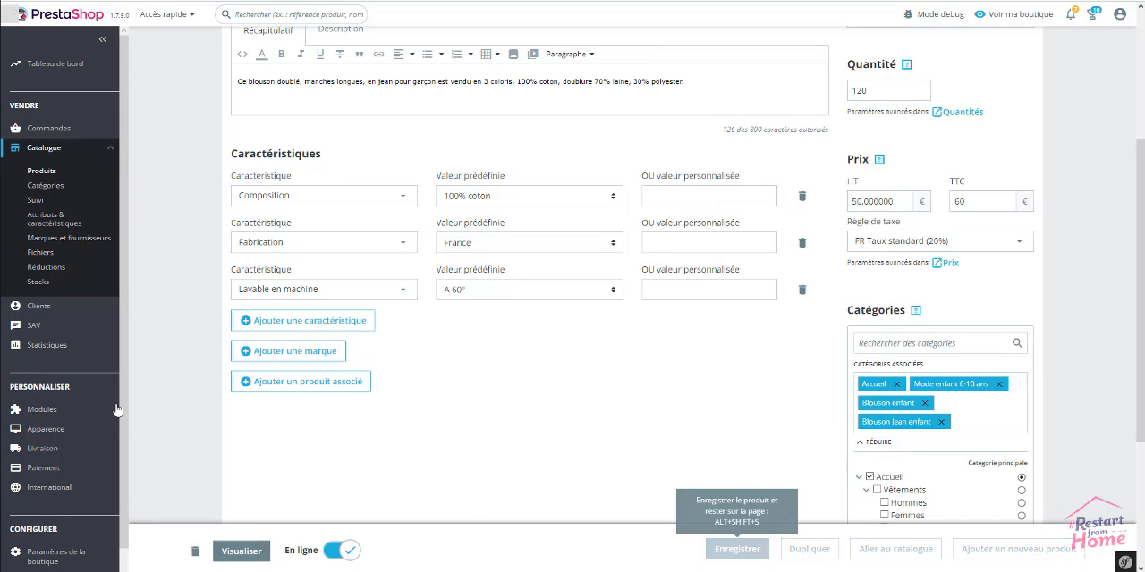
{"action": "right_click", "coordinate": [181, 212]}
{"action": "left_click", "coordinate": [214, 251]}
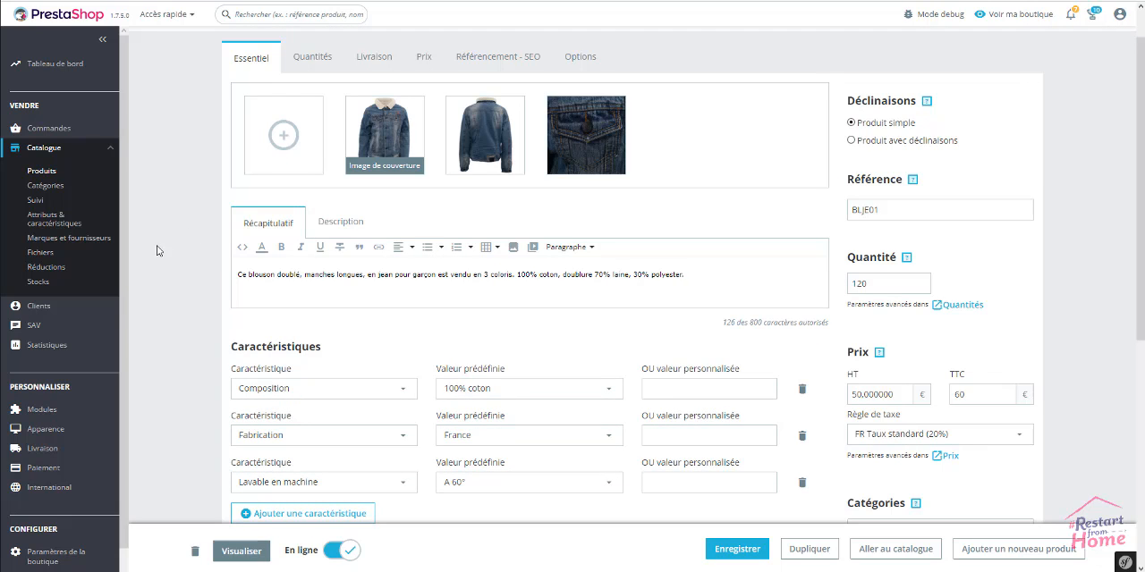
Assign the brand Tout pour les mômes to the Blouson en Jean product and save it
{"action": "scroll", "coordinate": [161, 251], "scroll_direction": "down", "scroll_amount": 3}
{"action": "scroll", "coordinate": [145, 276], "scroll_direction": "down", "scroll_amount": 2}
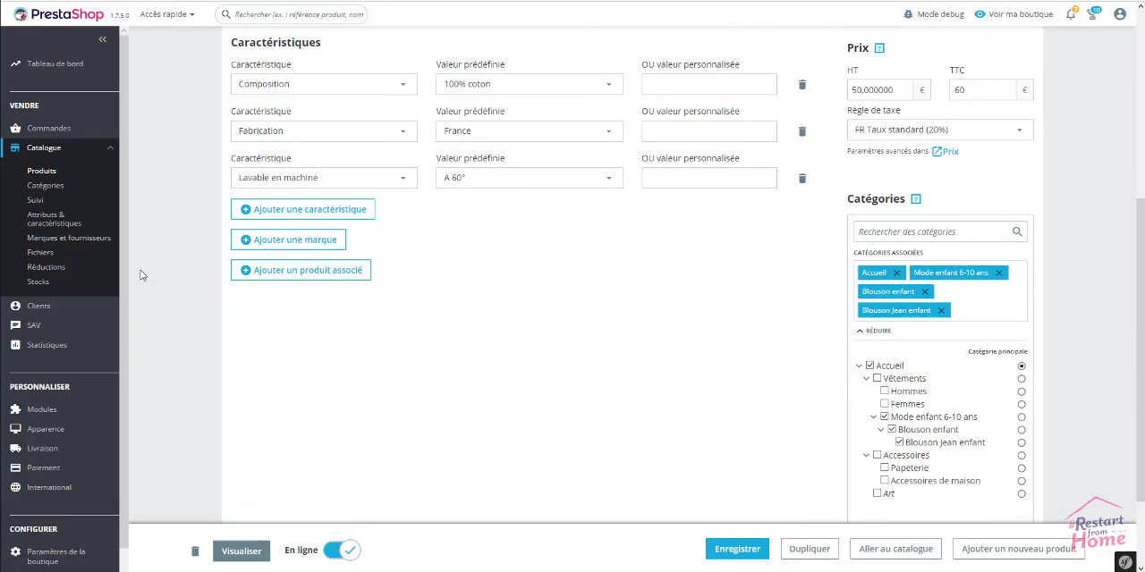
{"action": "left_click", "coordinate": [319, 250]}
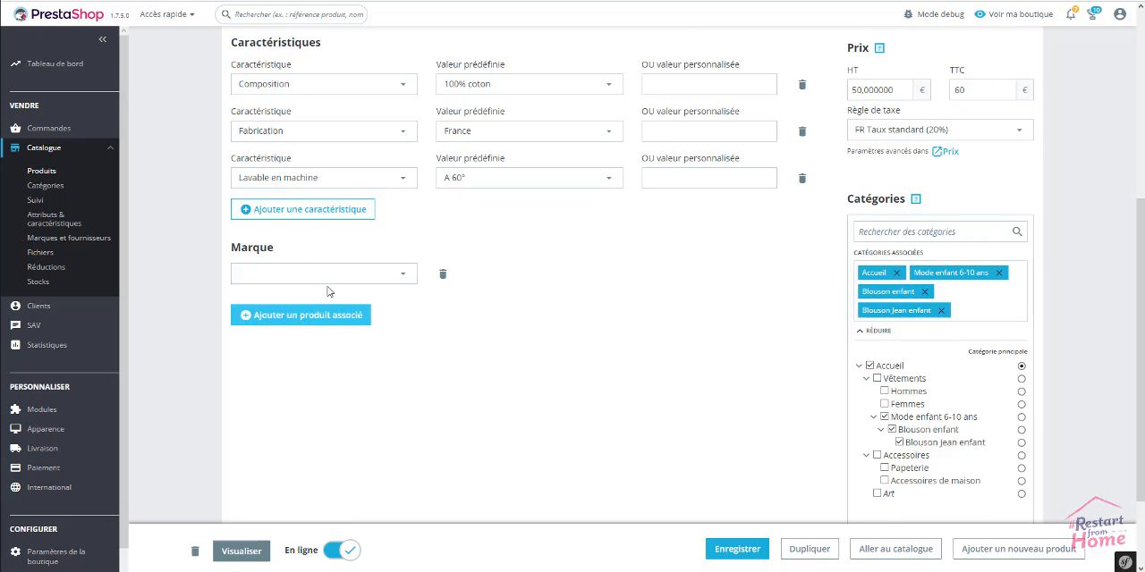
{"action": "left_click", "coordinate": [405, 276]}
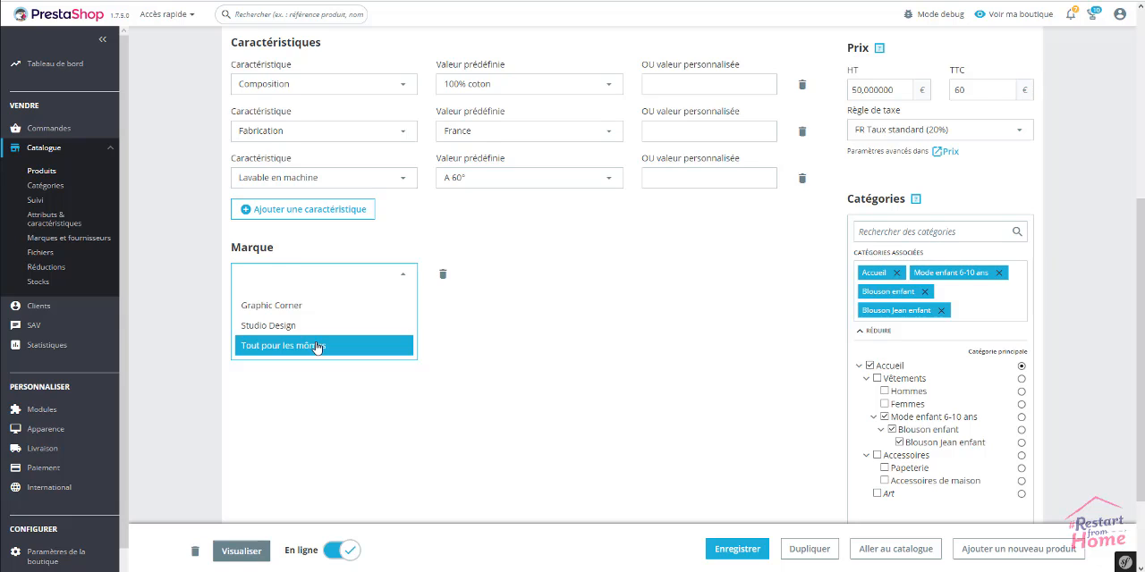
{"action": "left_click", "coordinate": [316, 348]}
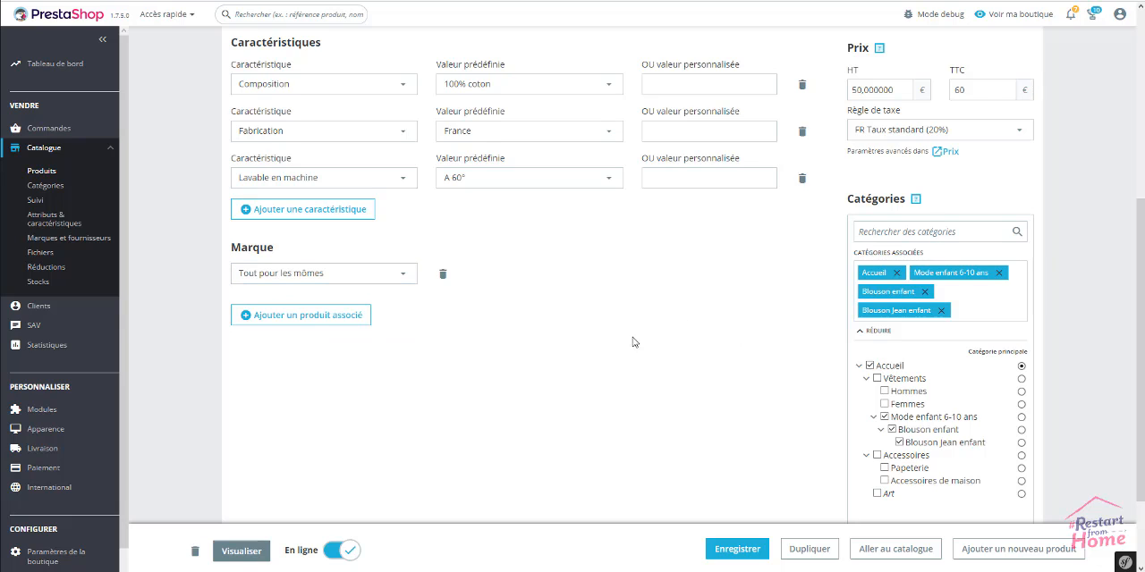
{"action": "left_click", "coordinate": [749, 549]}
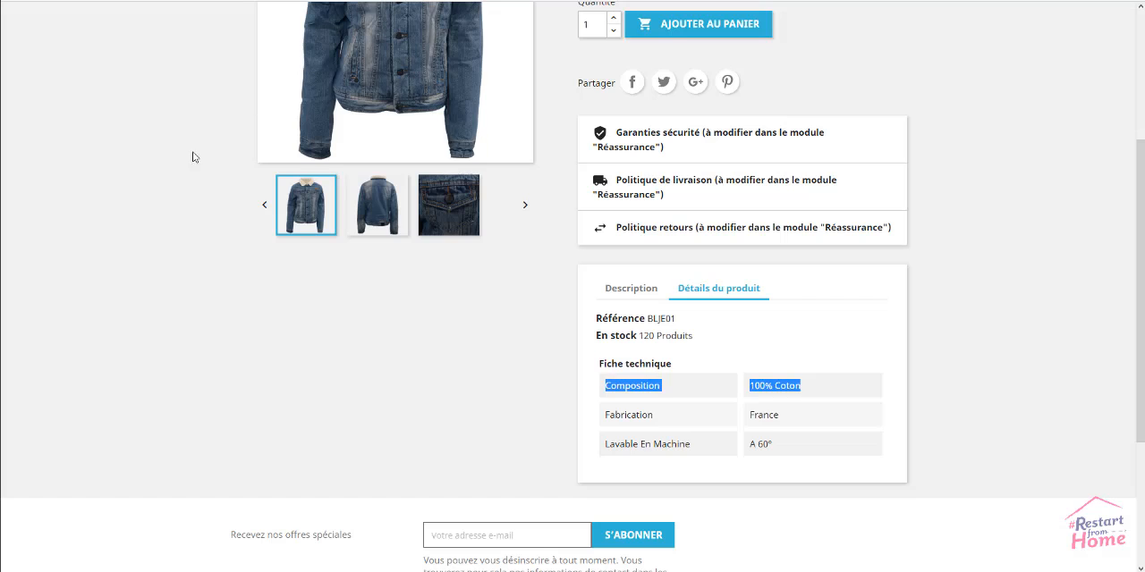
Reload the storefront product page, check its product details and open the brand's page from the logo
{"action": "left_click", "coordinate": [143, 164]}
{"action": "right_click", "coordinate": [145, 164]}
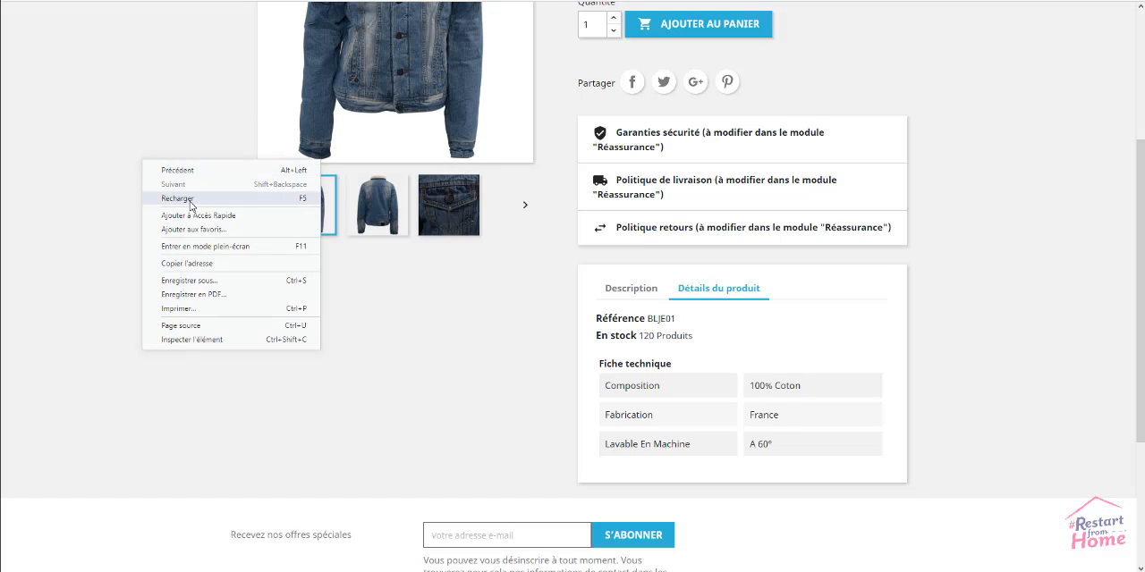
{"action": "left_click", "coordinate": [188, 202]}
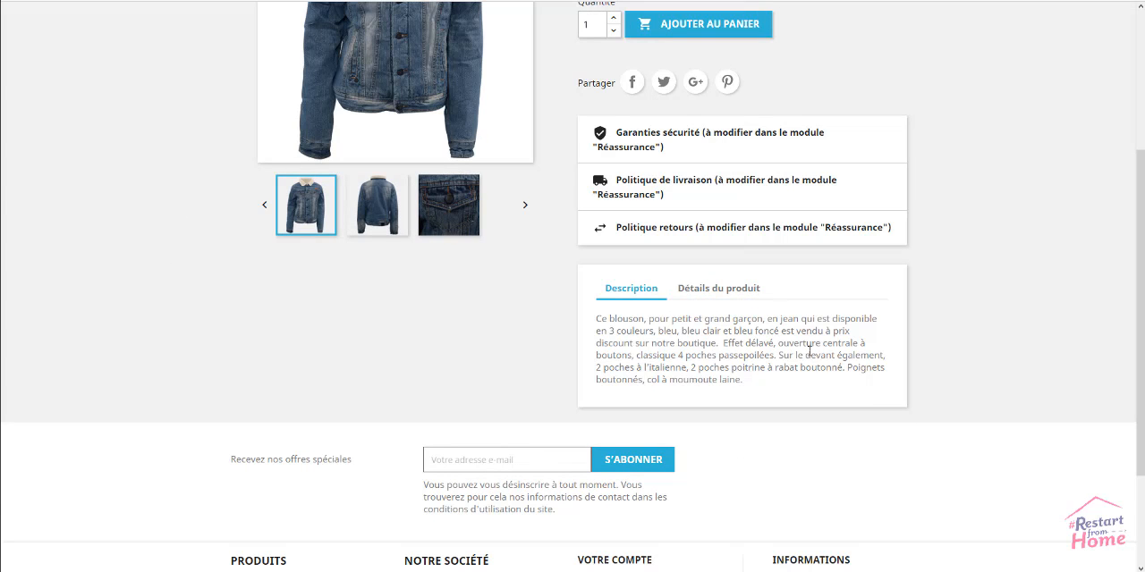
{"action": "left_click", "coordinate": [739, 297]}
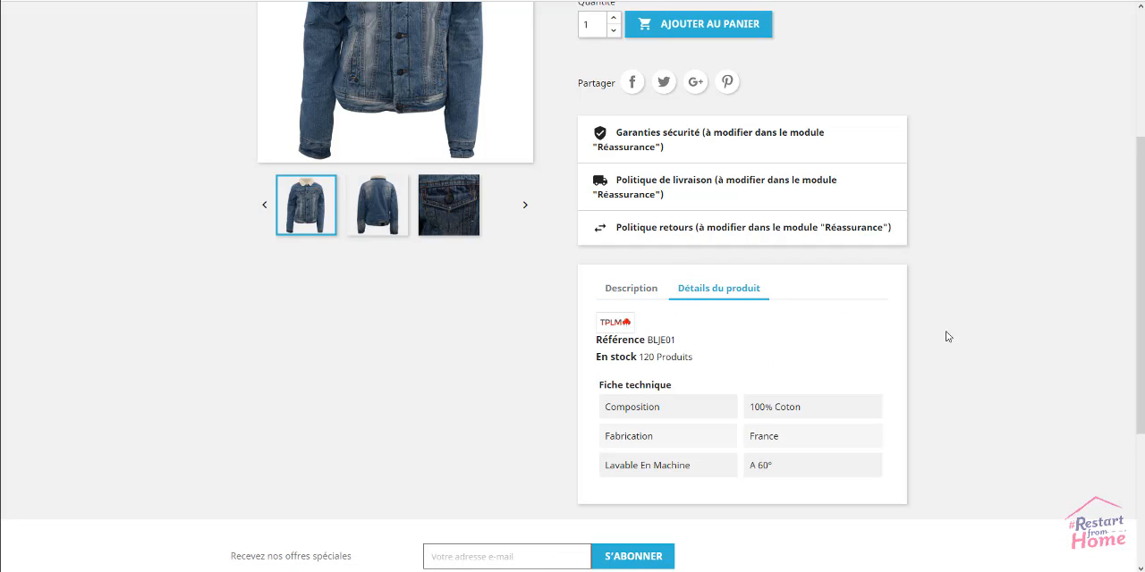
{"action": "left_click", "coordinate": [619, 326]}
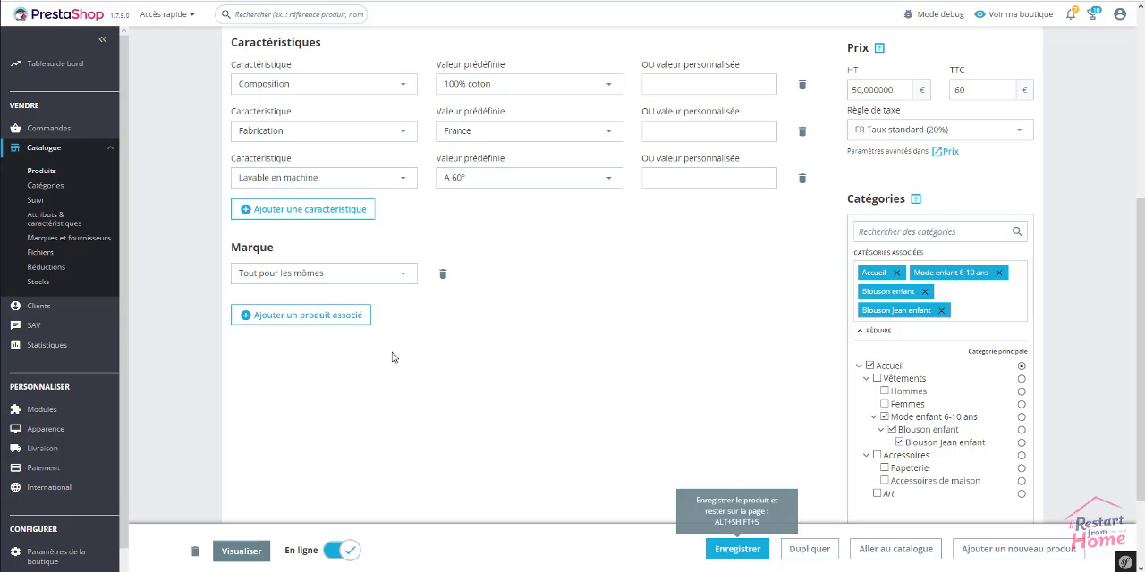
Add the associated product section to Blouson en Jean and associate Pull imprimé colibri (ref: demo_3), found by searching "pull"
{"action": "left_click", "coordinate": [327, 322]}
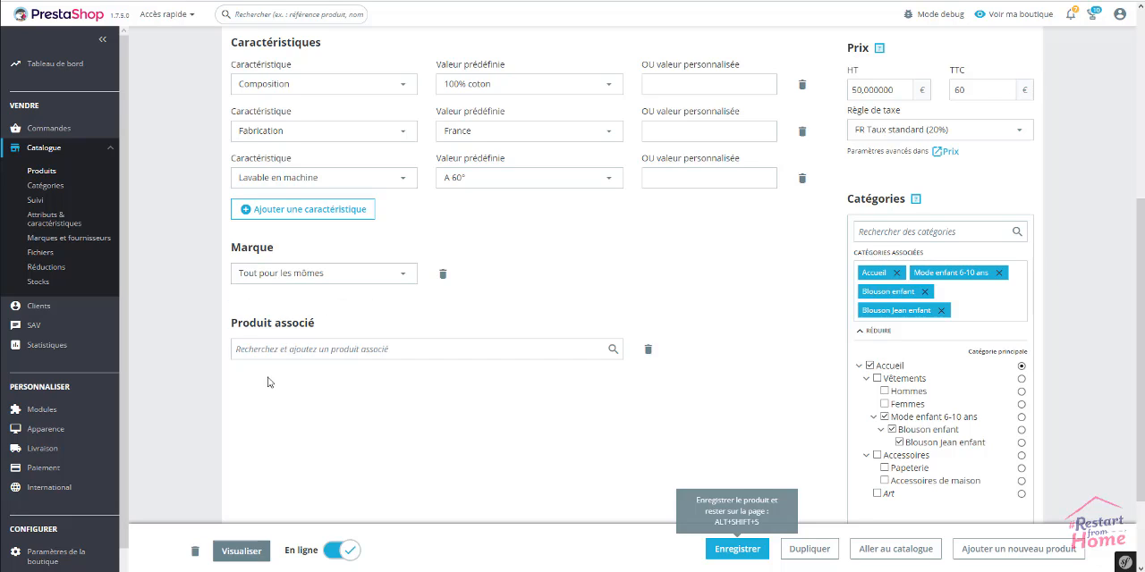
{"action": "left_click", "coordinate": [284, 349]}
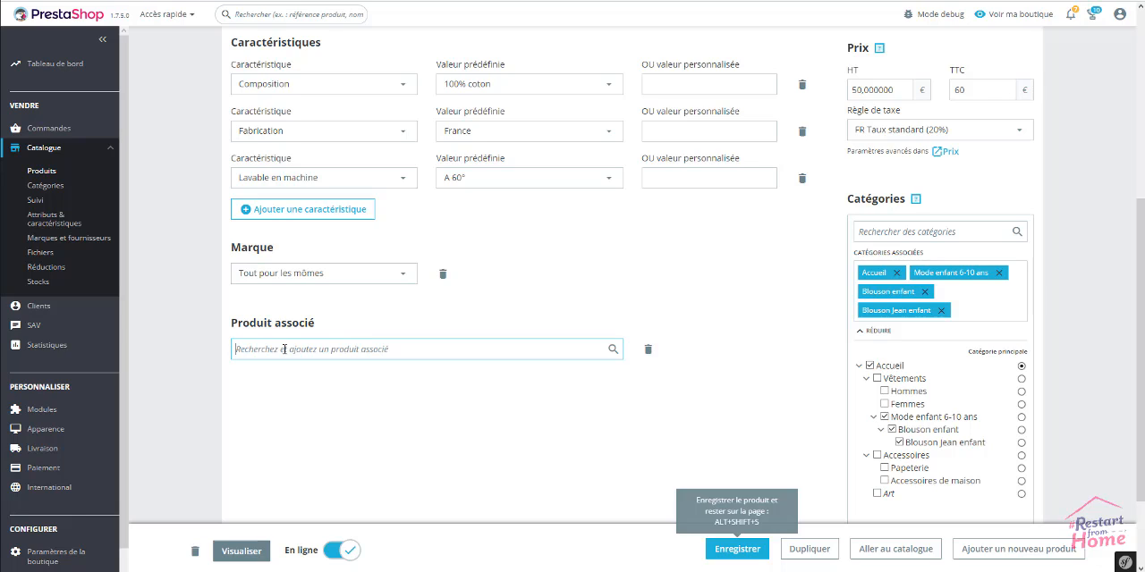
{"action": "type", "text": "pull"}
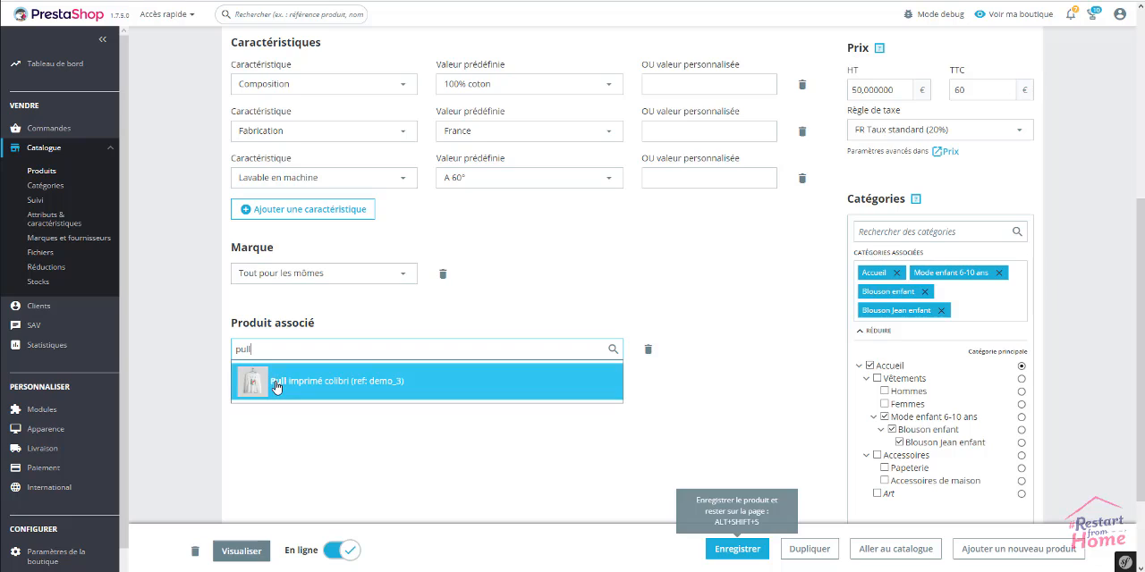
{"action": "left_click", "coordinate": [278, 381]}
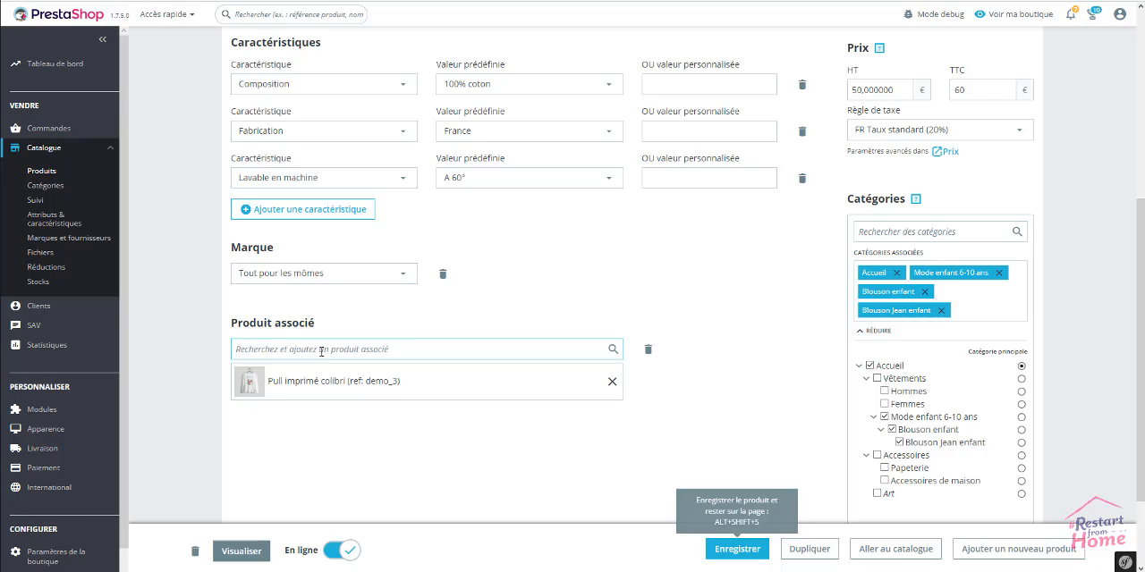
Add T-shirt imprimé colibri (ref: demo_1) as a second associated product, searching "t-sh", and save the product
{"action": "type", "text": "t-sh"}
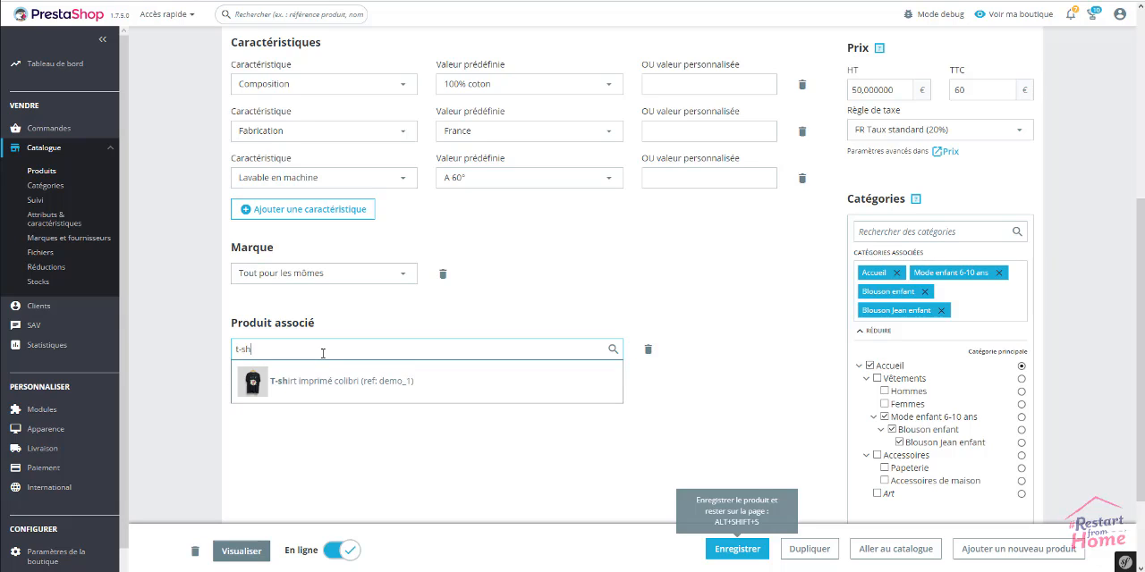
{"action": "left_click", "coordinate": [307, 386]}
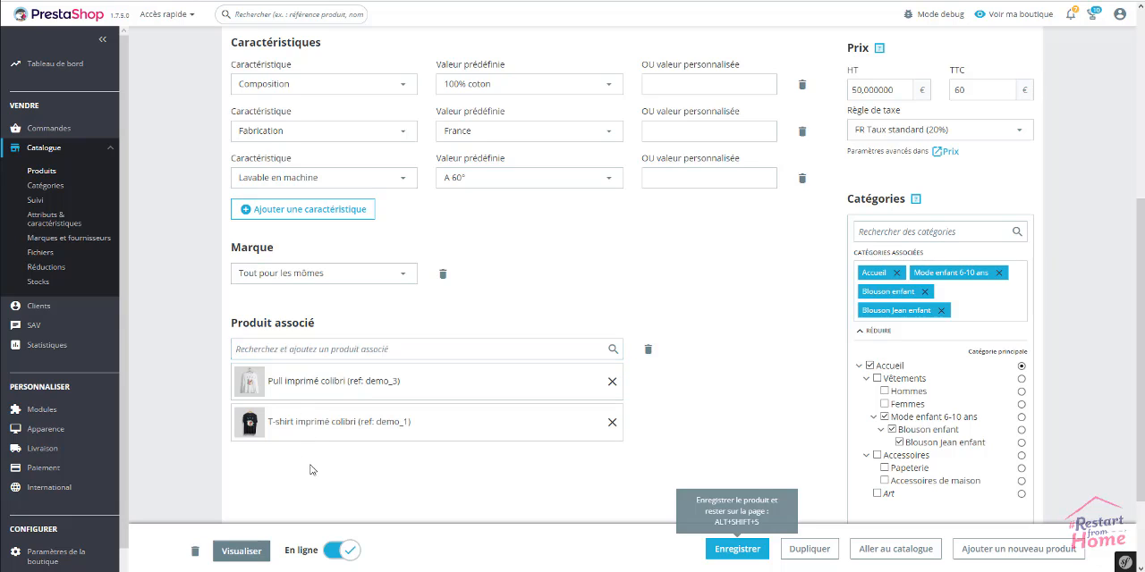
{"action": "left_click", "coordinate": [737, 549]}
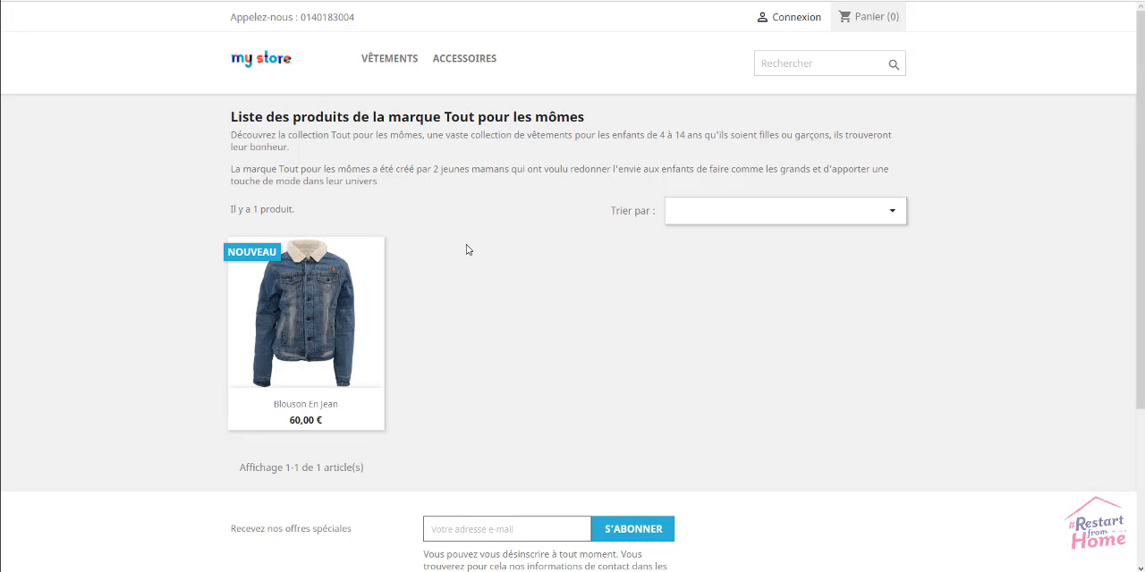
Switch to the storefront, open Blouson en Jean from the brand's product list and examine its associated products section
{"action": "left_click", "coordinate": [326, 299]}
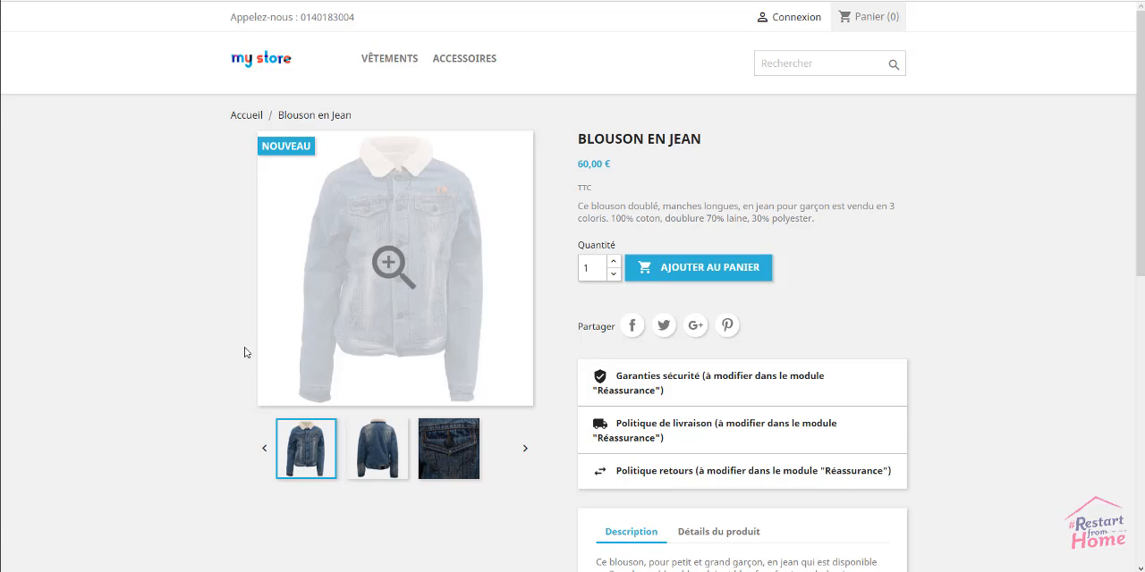
{"action": "scroll", "coordinate": [158, 403], "scroll_direction": "down", "scroll_amount": 2}
{"action": "scroll", "coordinate": [152, 405], "scroll_direction": "down", "scroll_amount": 3}
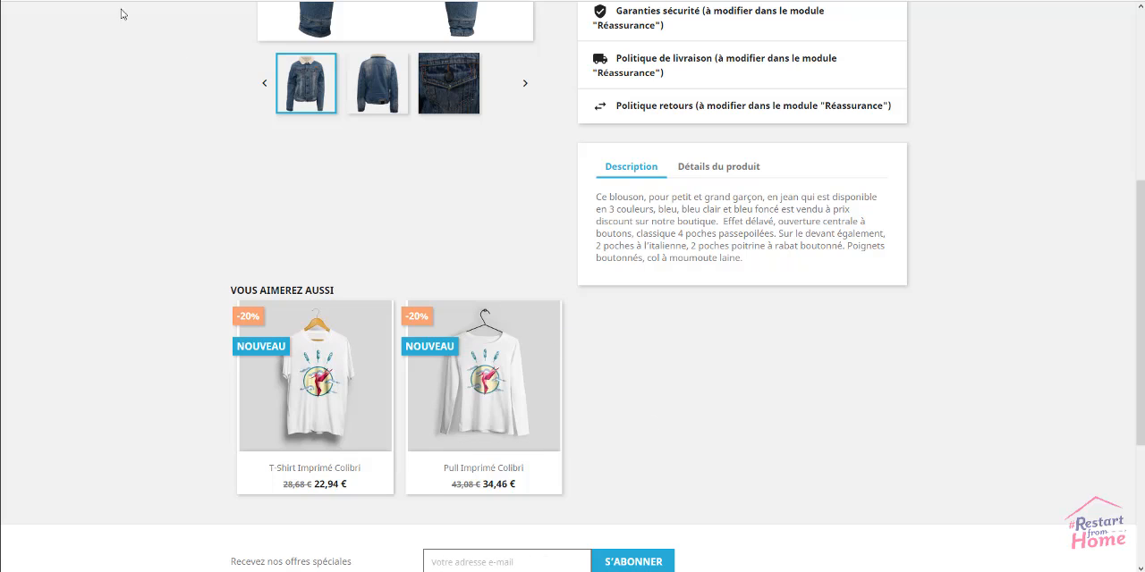
Return to the back-office edit page of Blouson en Jean, save the product again and go back to its essential settings
{"action": "left_click", "coordinate": [94, 1]}
{"action": "scroll", "coordinate": [201, 231], "scroll_direction": "up", "scroll_amount": 2}
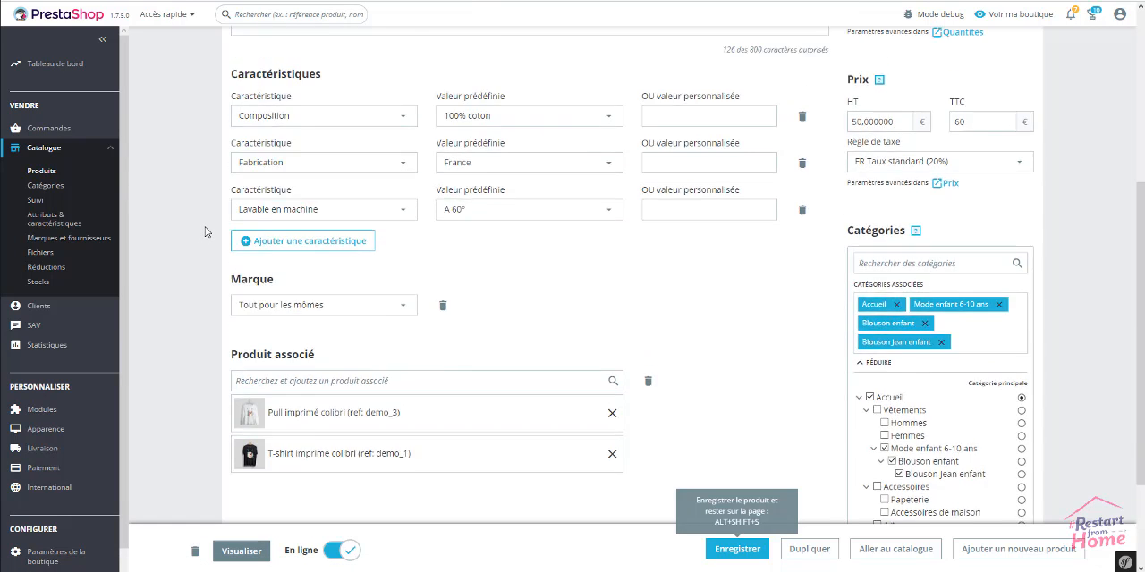
{"action": "scroll", "coordinate": [204, 225], "scroll_direction": "down", "scroll_amount": 4}
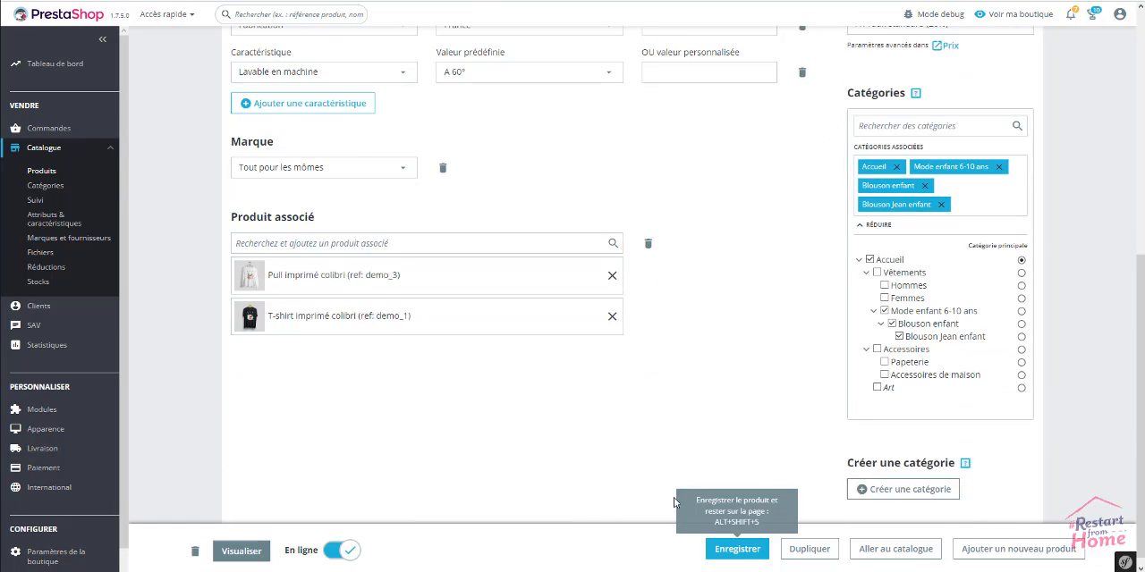
{"action": "left_click", "coordinate": [743, 548]}
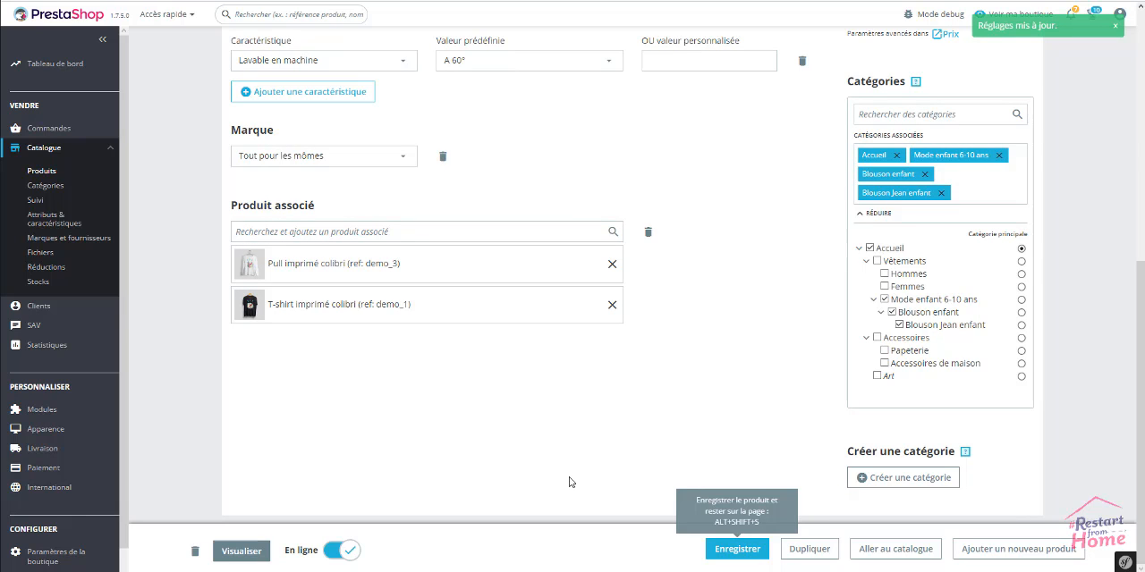
{"action": "scroll", "coordinate": [782, 380], "scroll_direction": "up", "scroll_amount": 2}
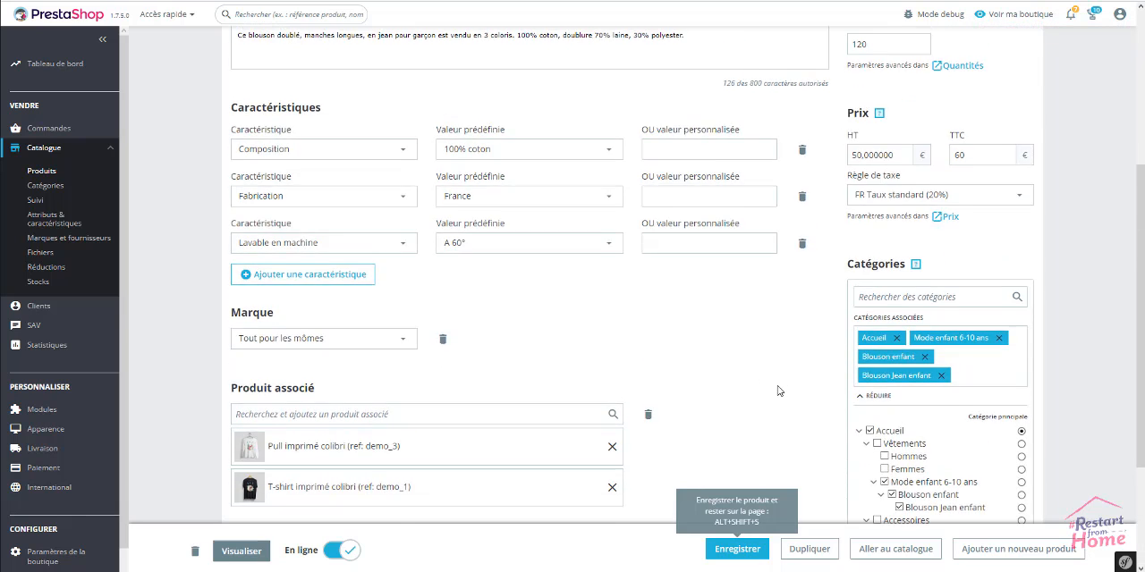
{"action": "scroll", "coordinate": [769, 398], "scroll_direction": "up", "scroll_amount": 3}
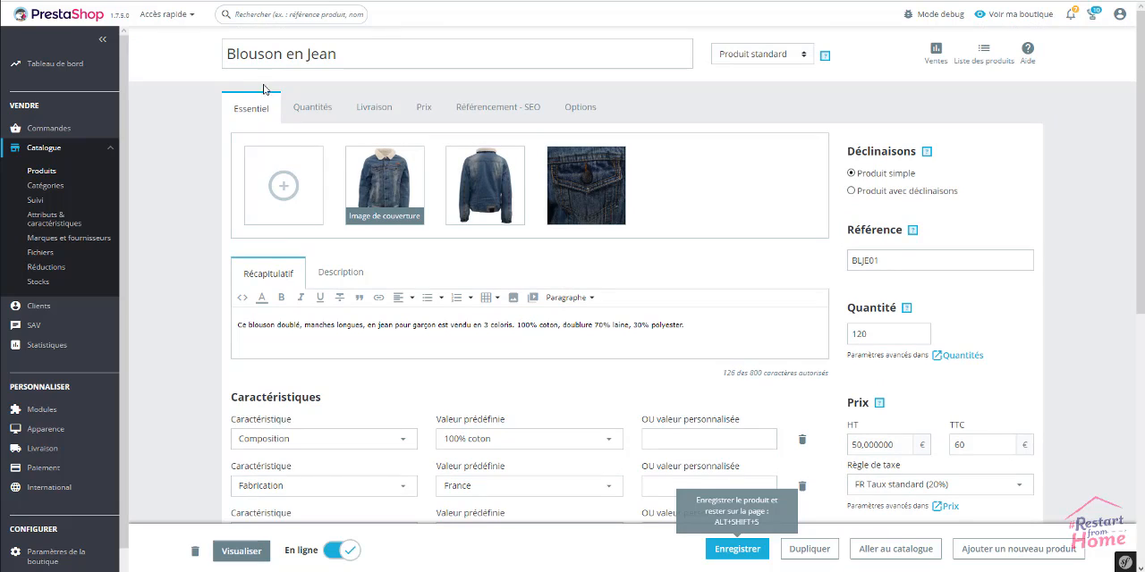